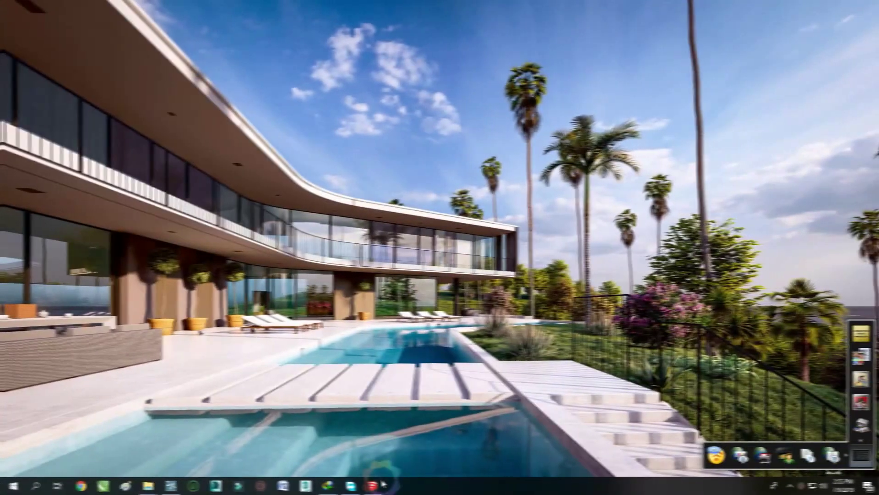
# Start Save As for the SketchUp model and create a new folder in LUMION TUTORIAL.
pyautogui.click(382, 482)
pyautogui.click(8, 15)
pyautogui.click(23, 71)
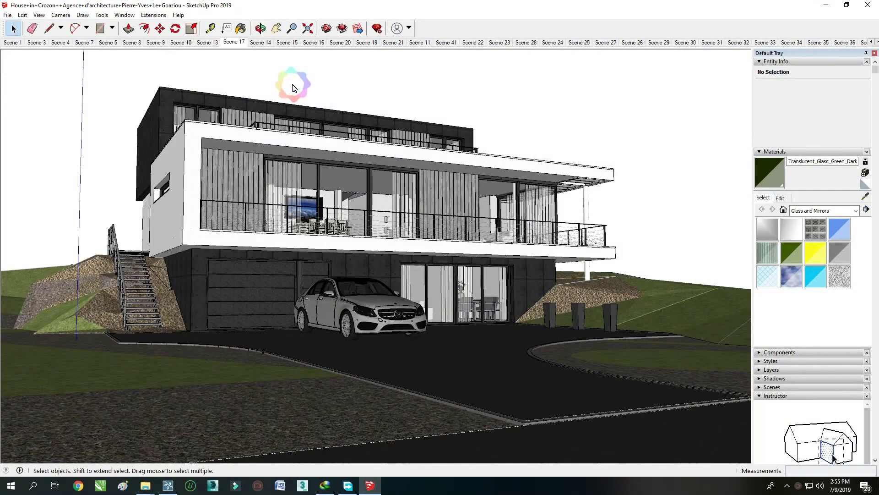
pyautogui.doubleClick(270, 139)
pyautogui.rightClick(623, 250)
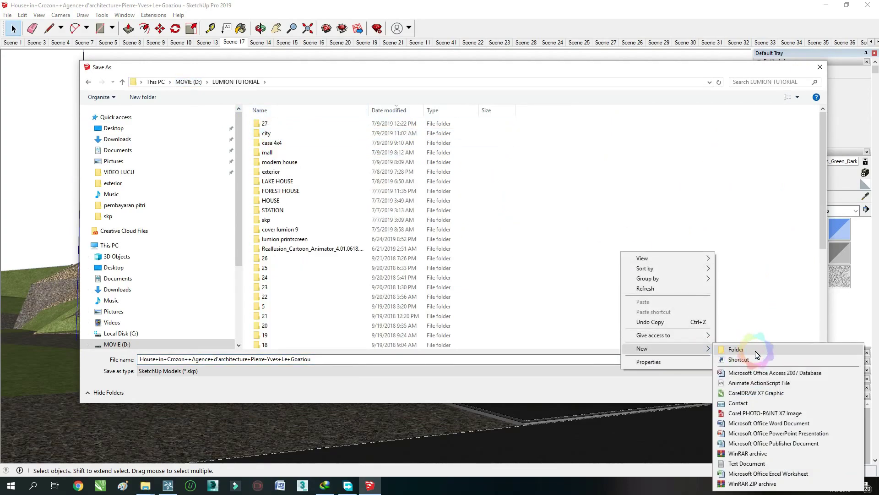
pyautogui.click(728, 348)
# Name the new folder 'house 2' and open it.
pyautogui.write('e')
pyautogui.press('Return')
pyautogui.click(530, 304)
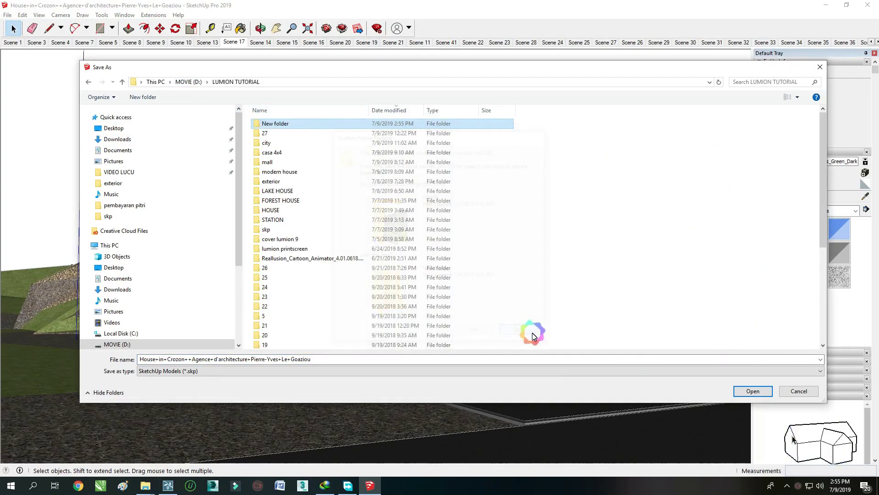
pyautogui.rightClick(282, 128)
pyautogui.click(358, 405)
pyautogui.write('2')
pyautogui.press('Return')
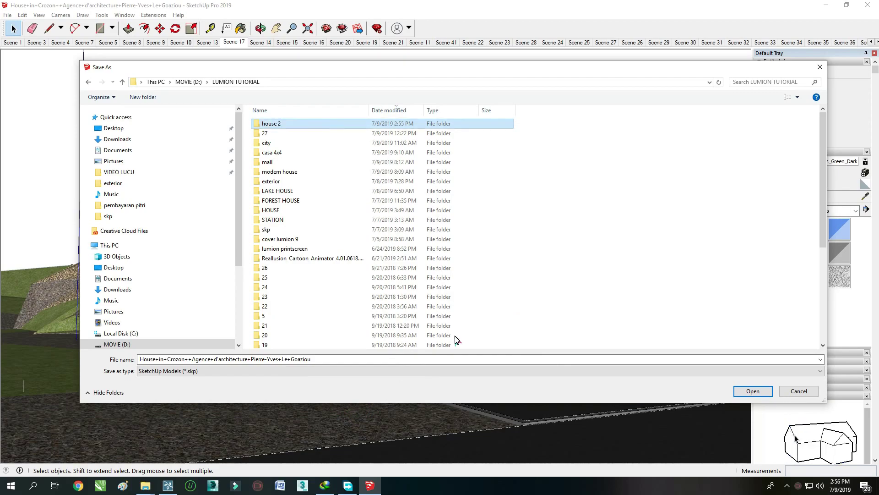
pyautogui.doubleClick(284, 123)
pyautogui.click(338, 363)
pyautogui.write('house')
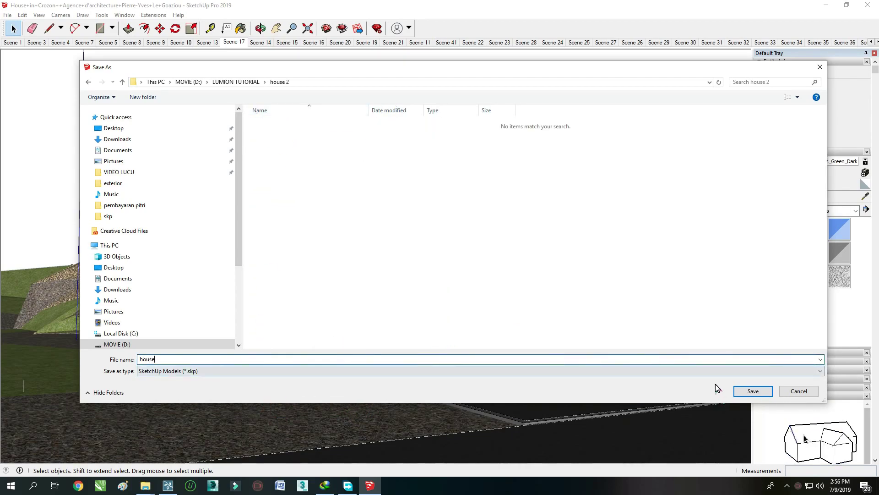
# Save the model as 'house' in an older SketchUp file version.
pyautogui.click(687, 370)
pyautogui.click(288, 432)
pyautogui.click(753, 391)
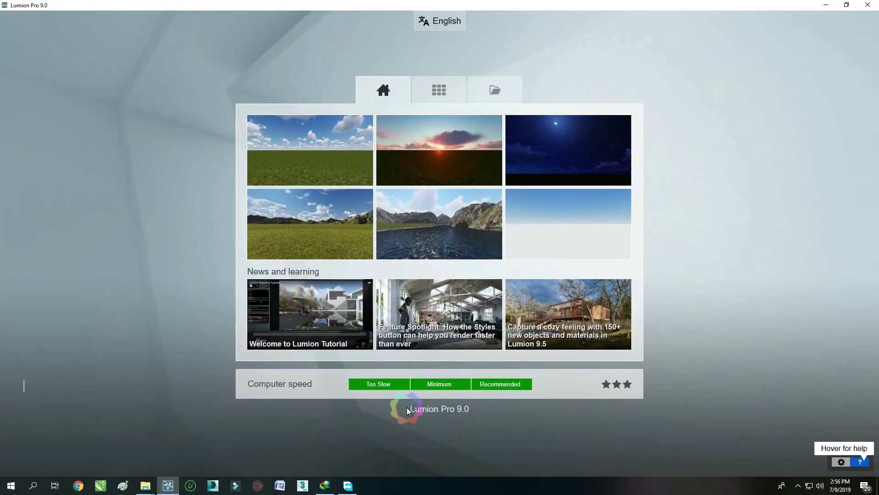
# Start a Plain grass scene and import the 'house' model from the house 2 folder.
pyautogui.click(367, 138)
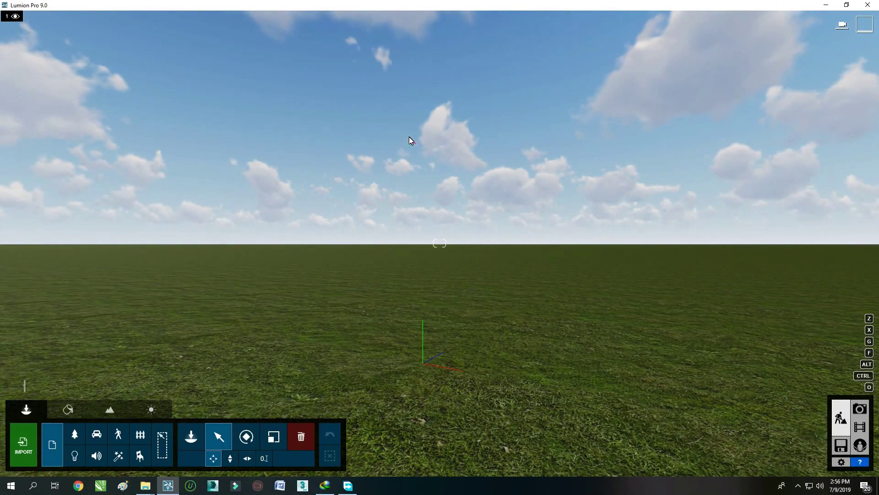
pyautogui.click(23, 442)
pyautogui.doubleClick(280, 85)
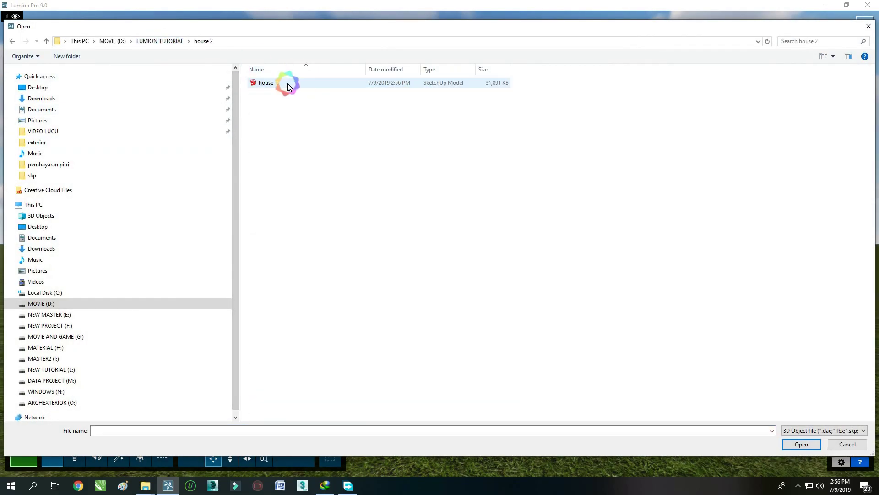
pyautogui.click(578, 334)
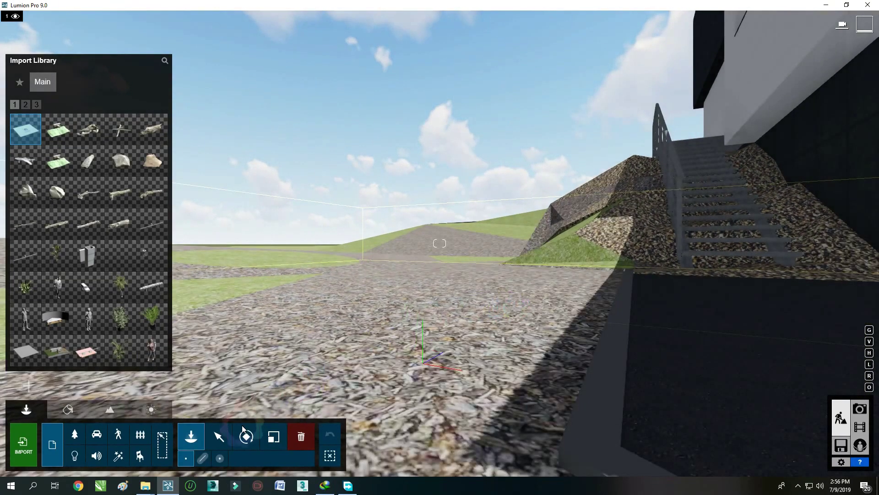
# Place the house, bring the camera to eye level facing it, and switch to Photo mode.
pyautogui.click(219, 437)
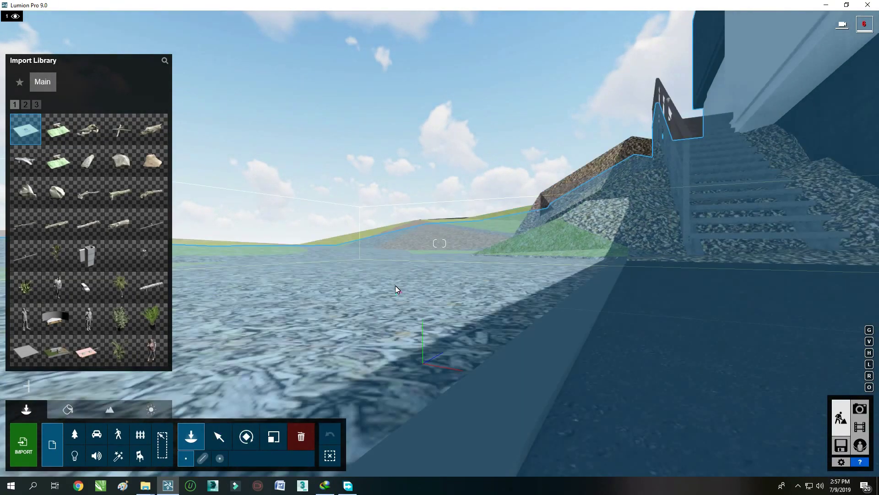
pyautogui.moveTo(394, 285); pyautogui.dragTo(344, 376, button='right')
pyautogui.scroll(-5, 344, 375)
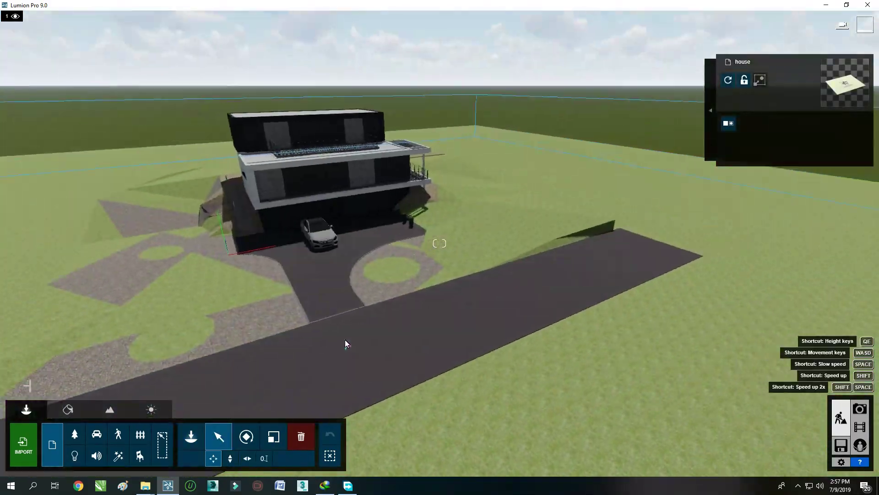
pyautogui.click(230, 458)
pyautogui.press('f')
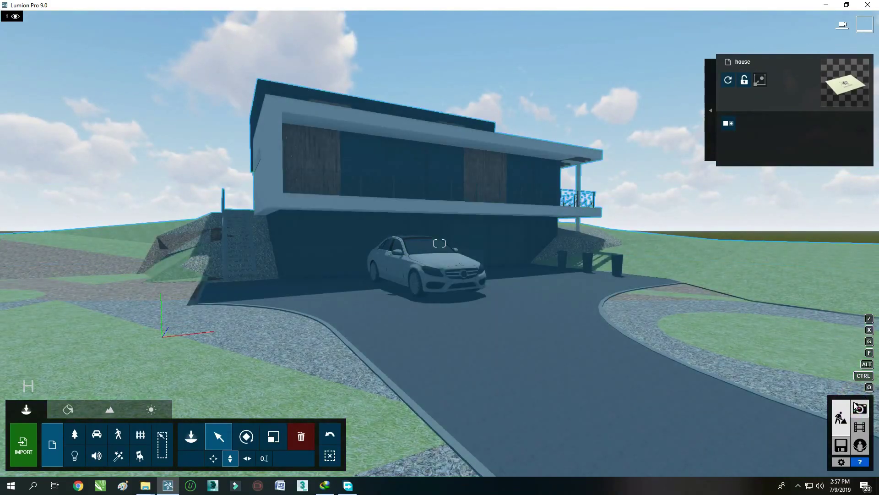
pyautogui.click(860, 409)
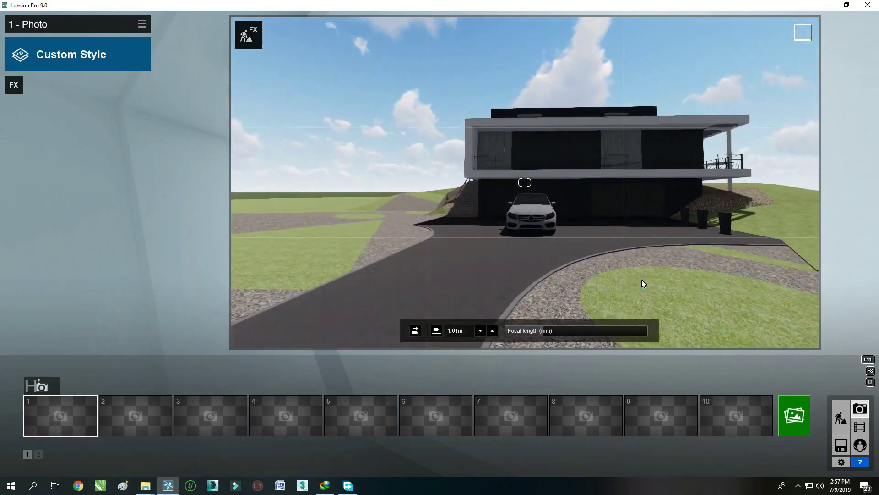
# Frame a low, wider driveway view of the house and store it as photo 1.
pyautogui.click(562, 330)
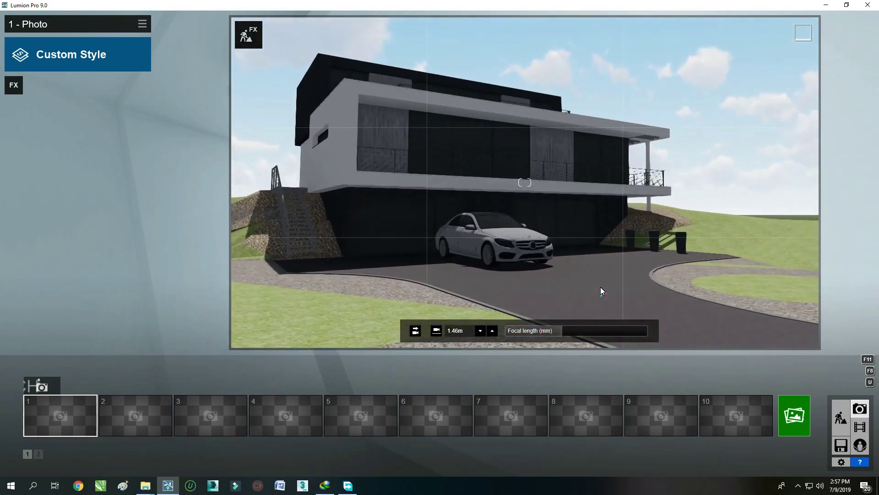
pyautogui.press('e')
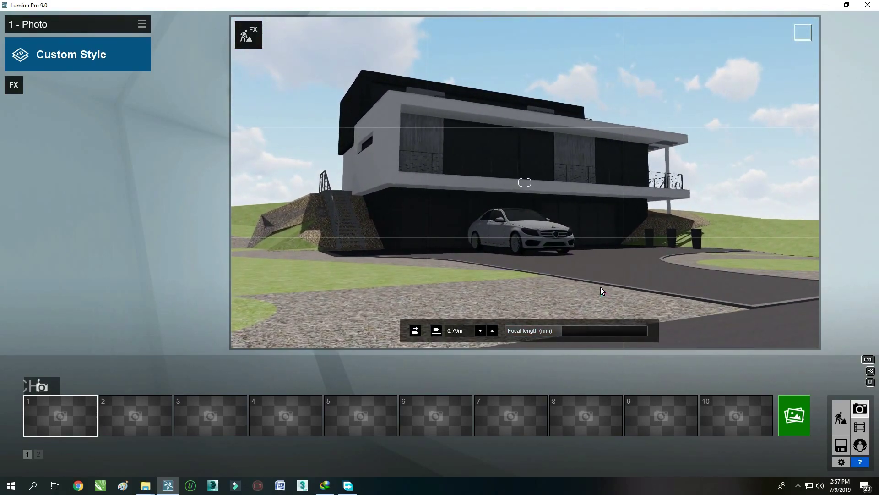
pyautogui.press('a')
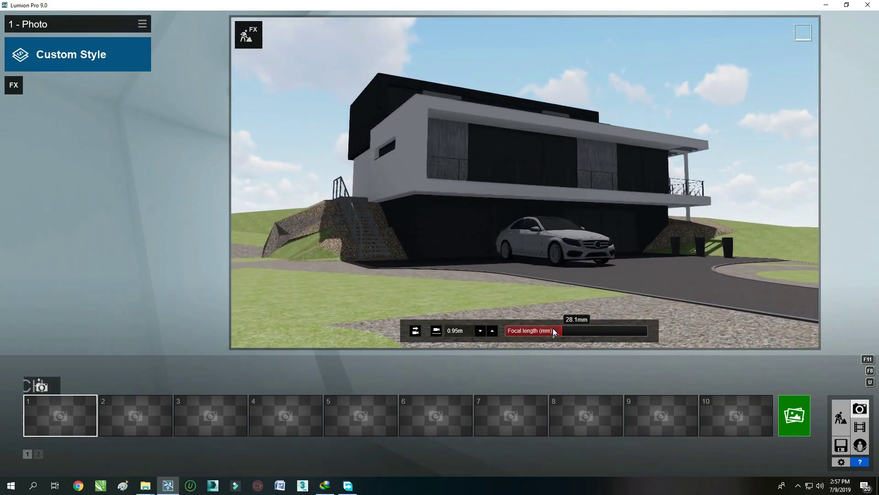
pyautogui.moveTo(554, 330); pyautogui.dragTo(549, 329)
pyautogui.press('w')
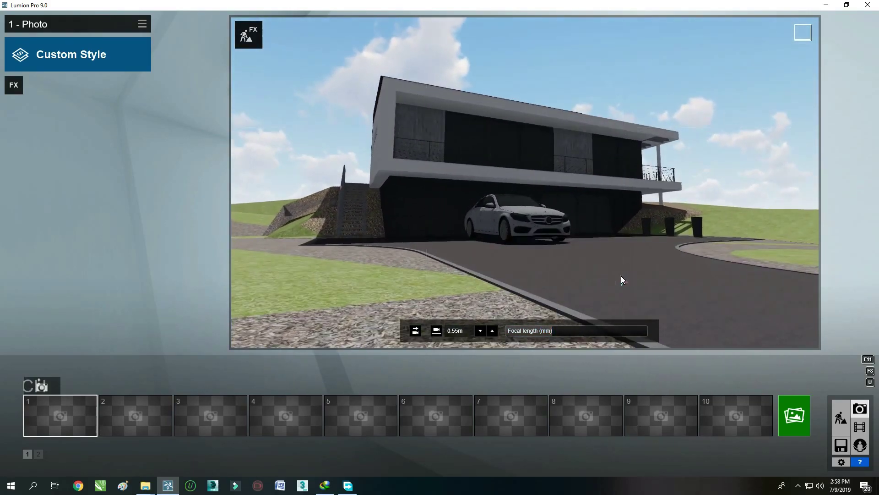
pyautogui.press('s')
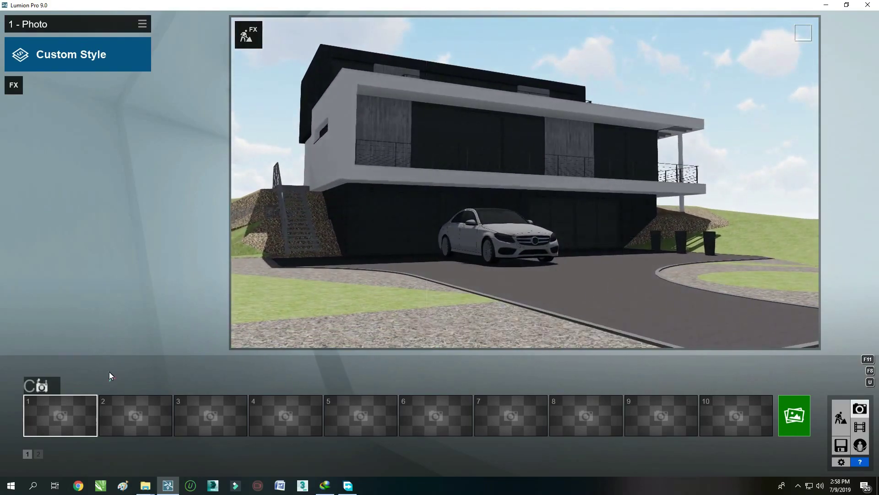
pyautogui.click(41, 386)
# Reframe with the house larger in view and update photo 1.
pyautogui.press('a')
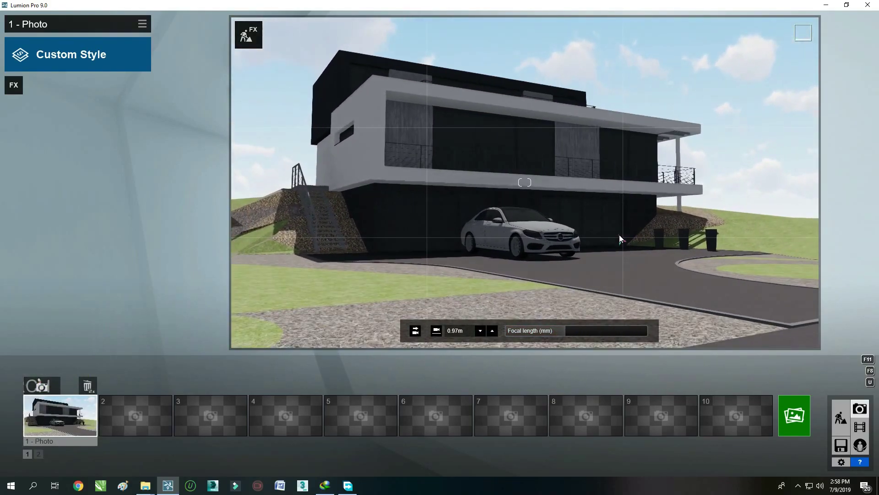
pyautogui.press('d')
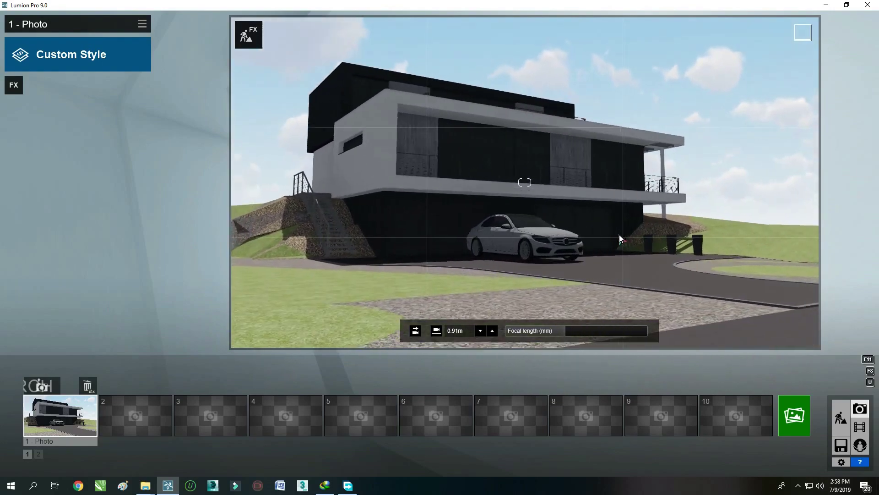
pyautogui.press('a')
pyautogui.click(41, 386)
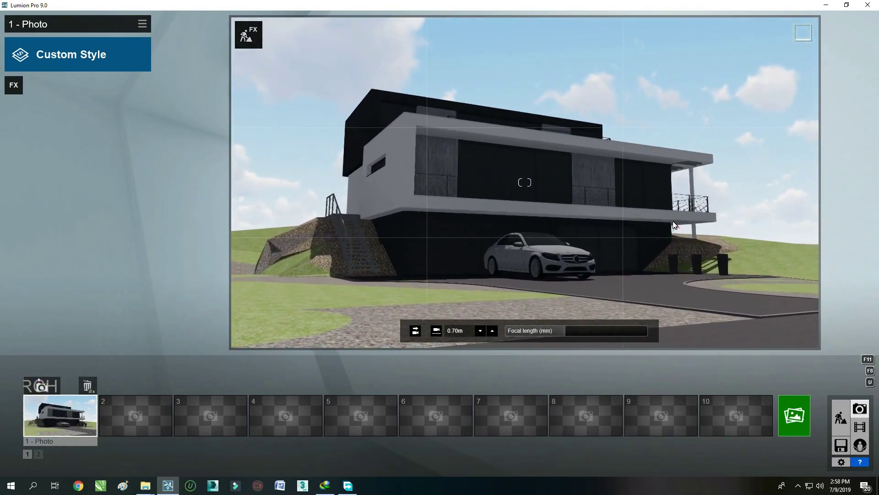
# Recall the photo 1 viewpoint, apply the Overcast style, and return to Build mode.
pyautogui.hotkey('shift', '1')
pyautogui.click(82, 410)
pyautogui.click(16, 66)
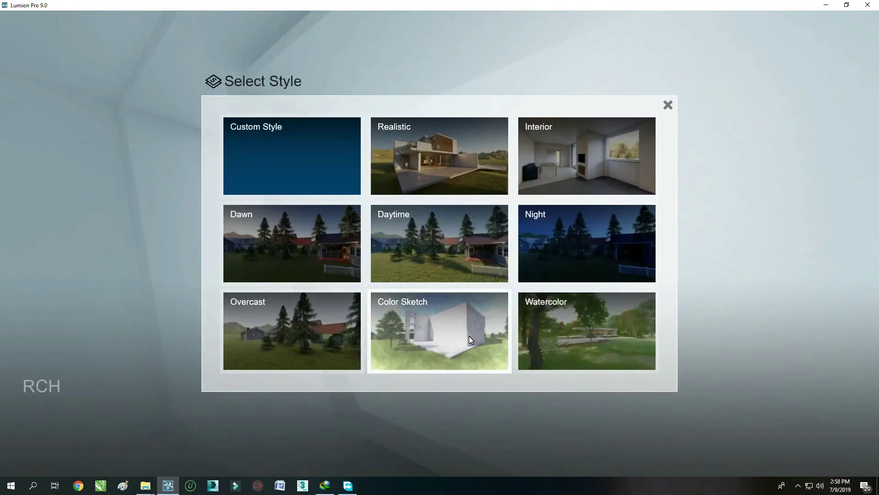
pyautogui.click(286, 346)
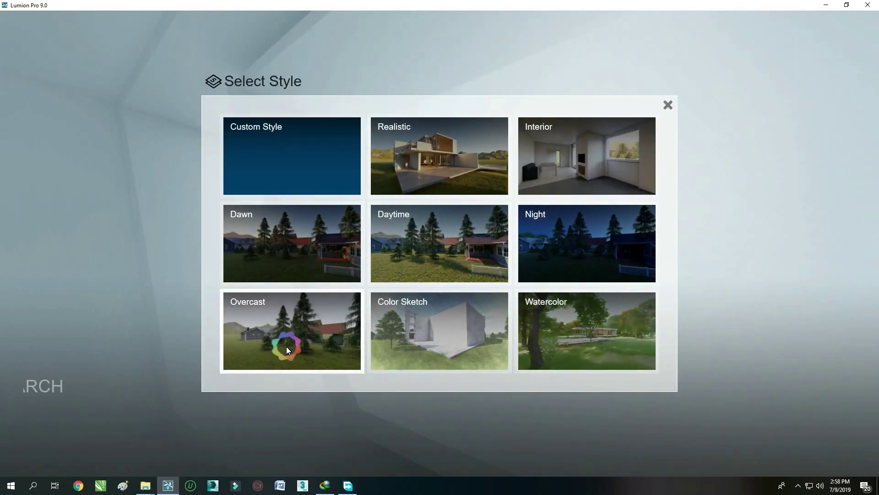
pyautogui.click(669, 284)
# Apply a plain Color material to a house surface.
pyautogui.click(68, 409)
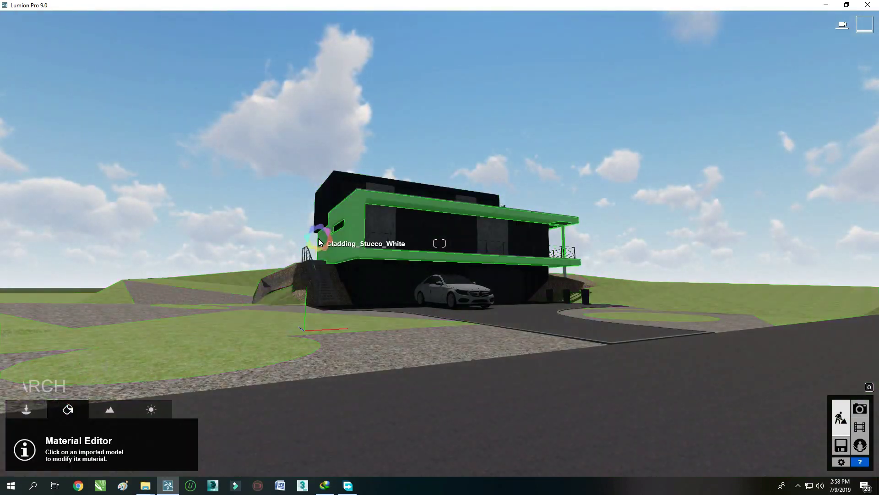
pyautogui.click(163, 122)
pyautogui.click(79, 203)
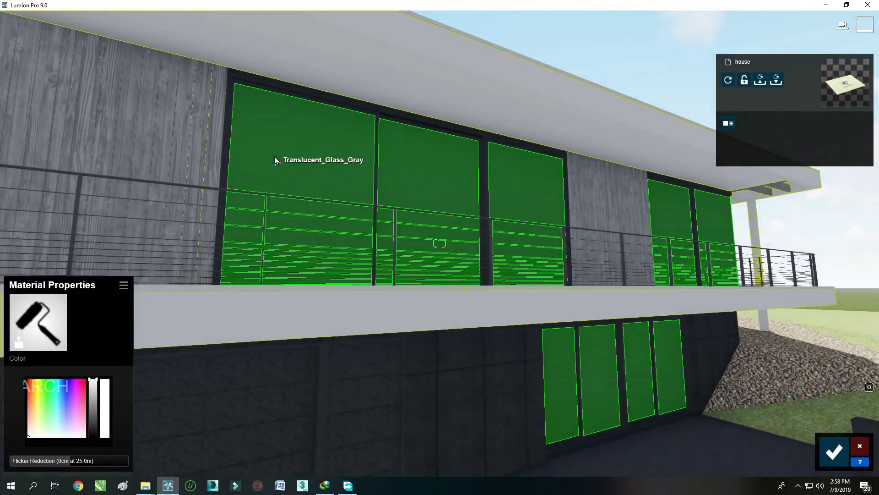
# Give the window glass Interior Glass 001 with a darker colour.
pyautogui.click(274, 155)
pyautogui.click(67, 190)
pyautogui.click(45, 270)
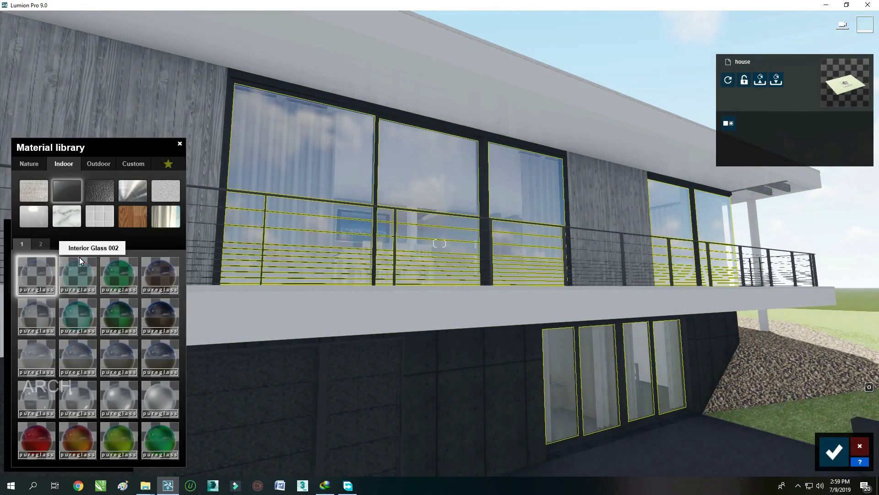
pyautogui.click(37, 278)
pyautogui.click(95, 366)
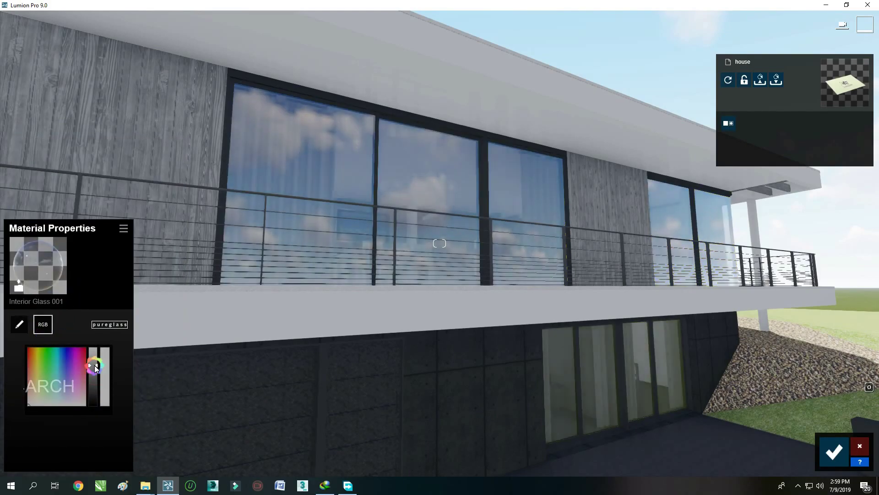
pyautogui.click(19, 324)
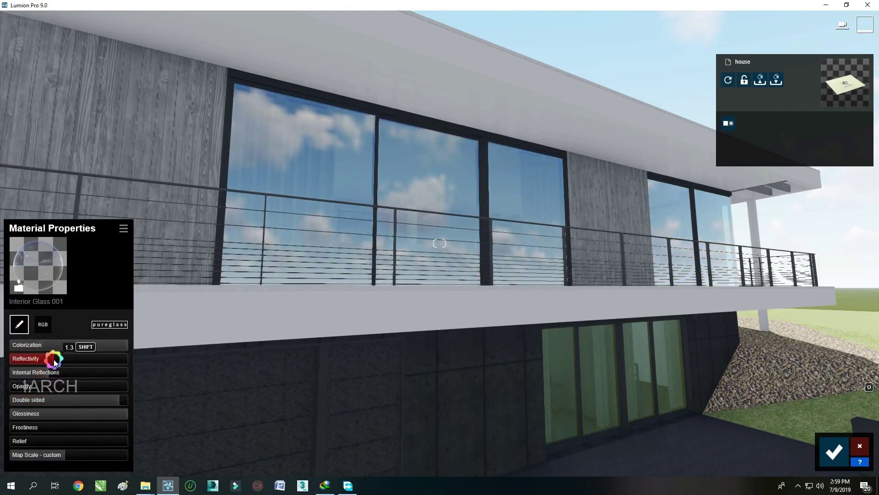
# Apply the Standard material to the upper windows and the lower glass doors.
pyautogui.click(38, 266)
pyautogui.click(64, 164)
pyautogui.click(133, 190)
pyautogui.click(59, 243)
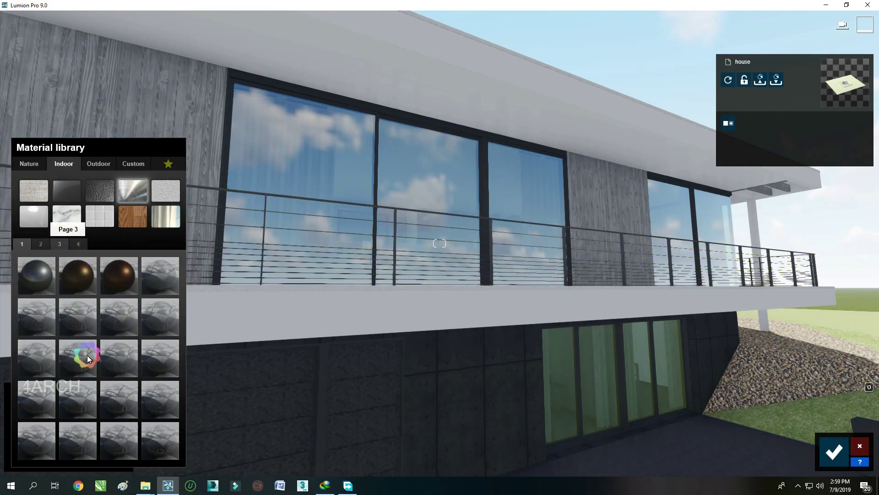
pyautogui.click(392, 167)
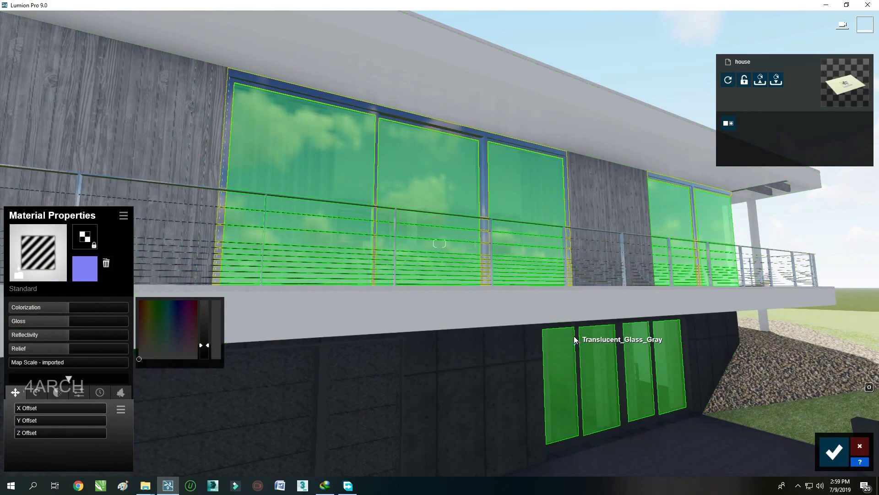
pyautogui.click(573, 336)
pyautogui.click(41, 290)
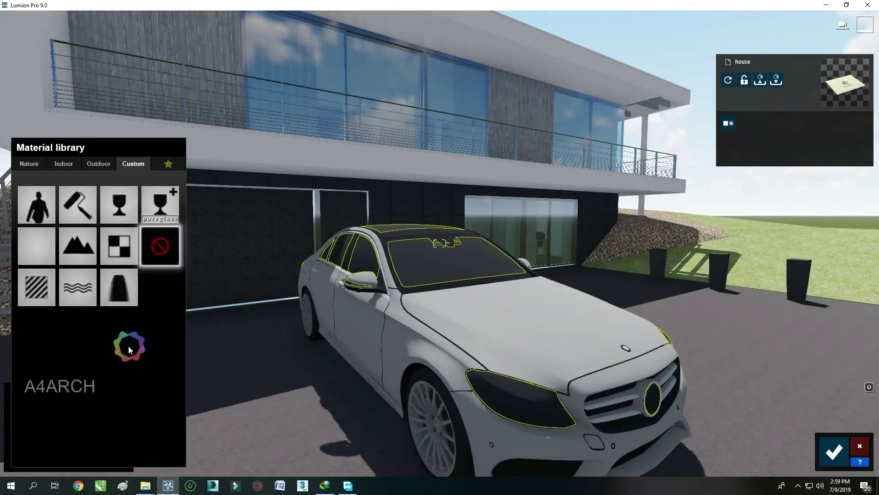
# Make the car glass transparent and give the body a Standard material with gloss 0.7.
pyautogui.click(28, 421)
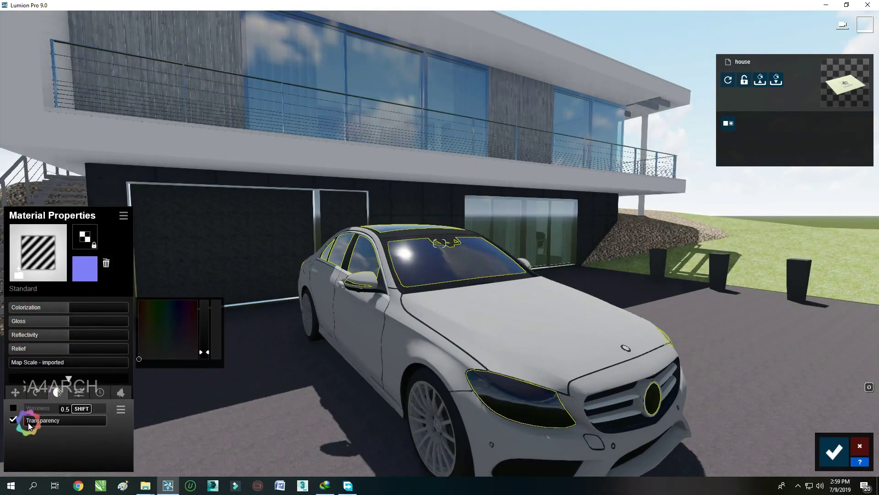
pyautogui.click(465, 331)
pyautogui.moveTo(94, 335)
pyautogui.mouseDown()
pyautogui.moveTo(121, 337)
pyautogui.moveTo(55, 325)
pyautogui.mouseUp()
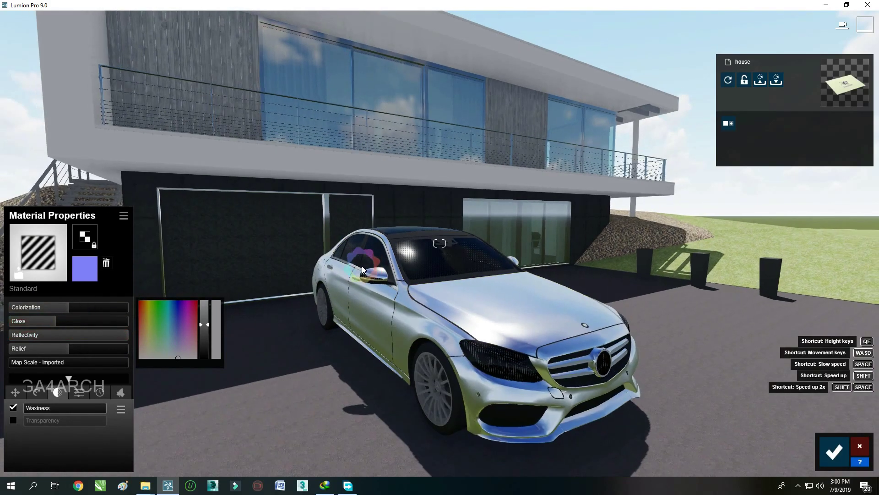
# Apply the Standard material to the car's wheels, front grille and window part.
pyautogui.moveTo(362, 266); pyautogui.dragTo(426, 253, button='right')
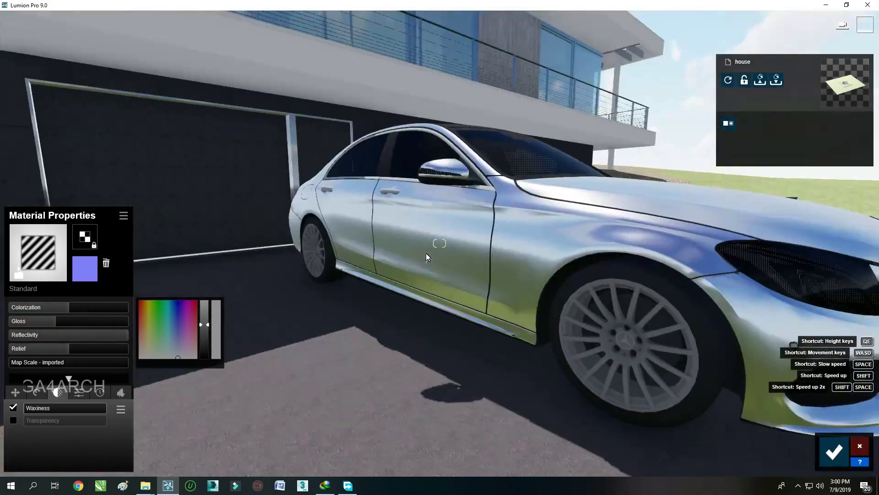
pyautogui.click(259, 268)
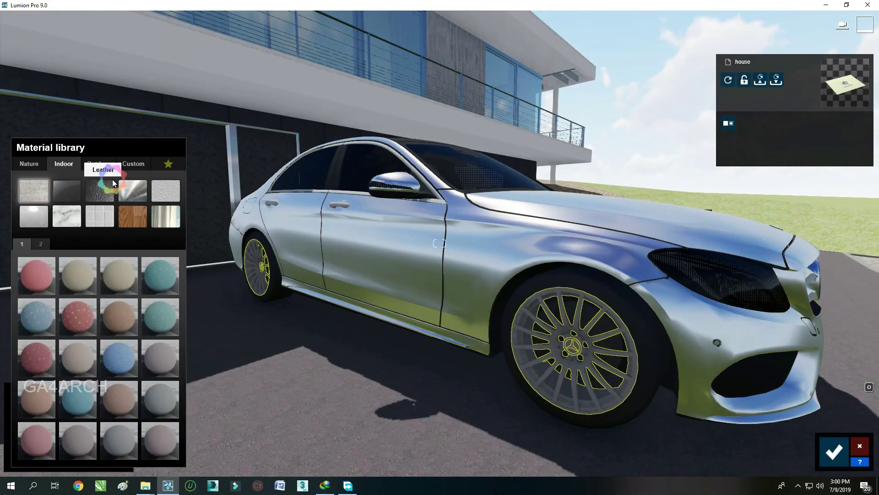
pyautogui.click(50, 290)
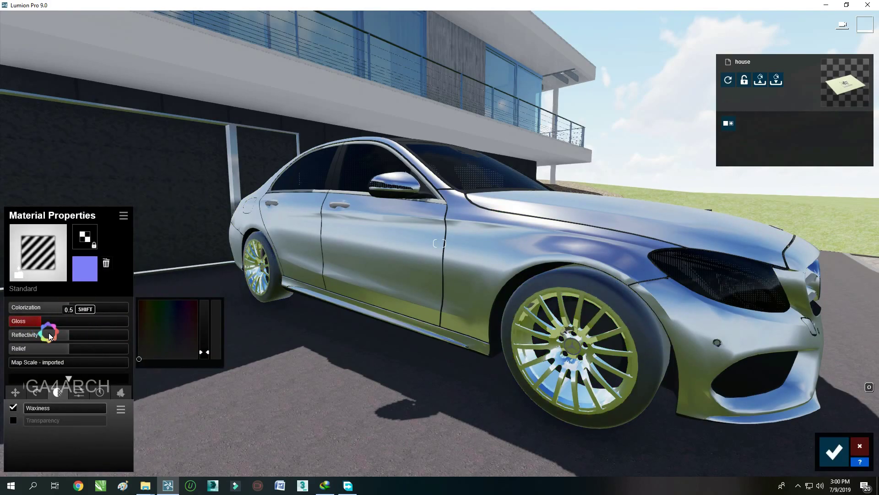
pyautogui.scroll(10, 346, 285)
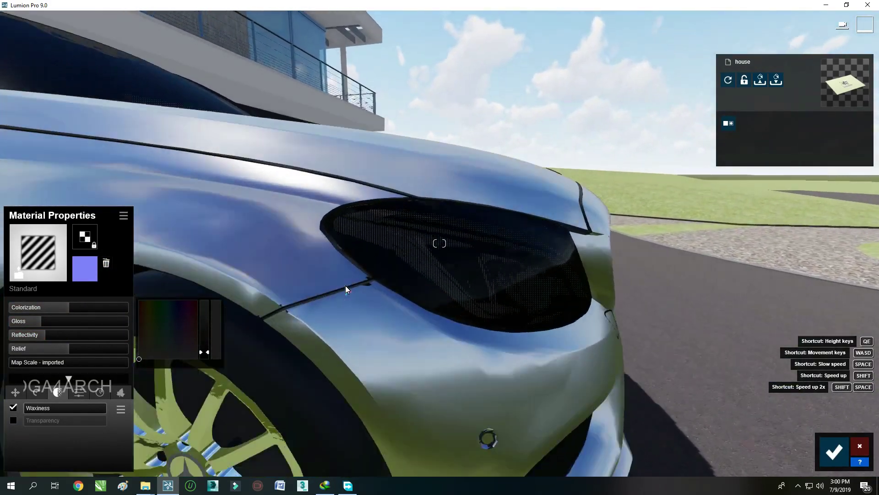
pyautogui.click(446, 229)
pyautogui.scroll(-10, 320, 261)
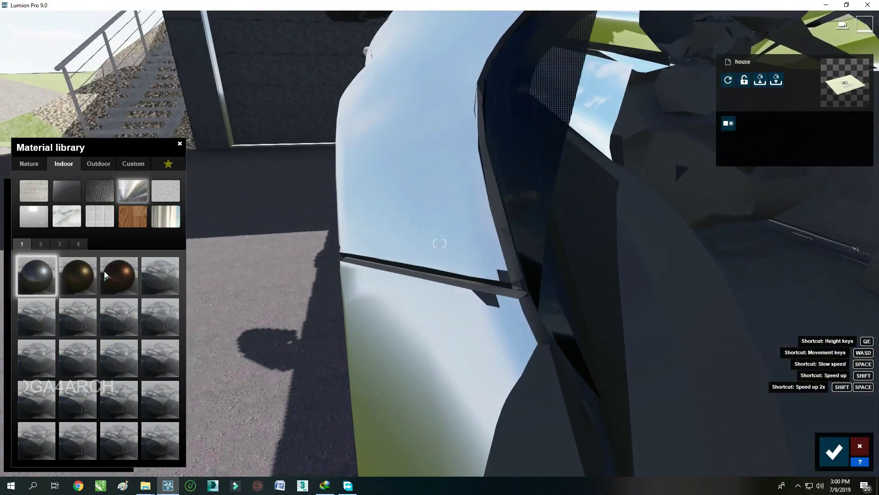
pyautogui.scroll(10, 413, 241)
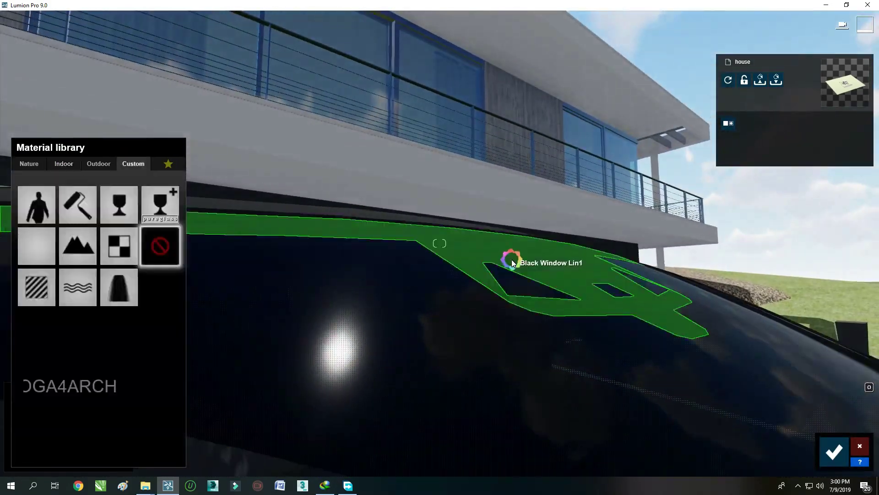
pyautogui.click(512, 259)
pyautogui.click(45, 299)
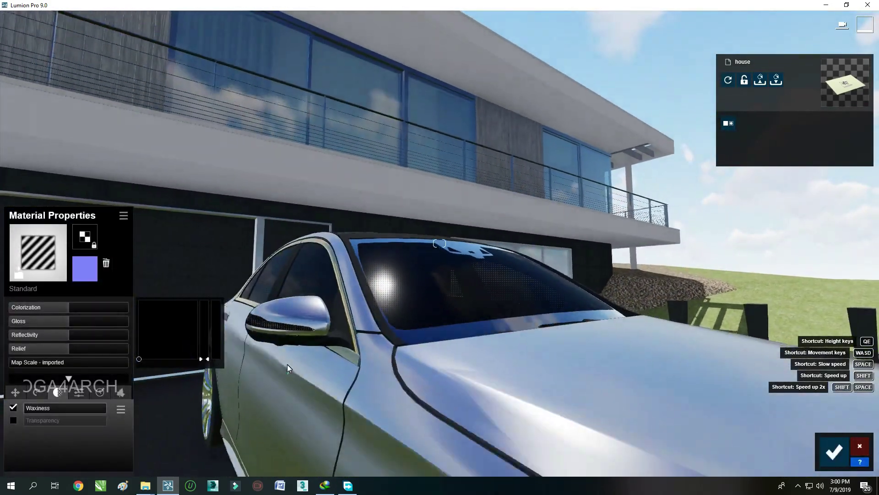
pyautogui.scroll(-5, 262, 335)
# Cover the lawns with the Nature material Checkerboard Grass 02.
pyautogui.scroll(-5, 262, 334)
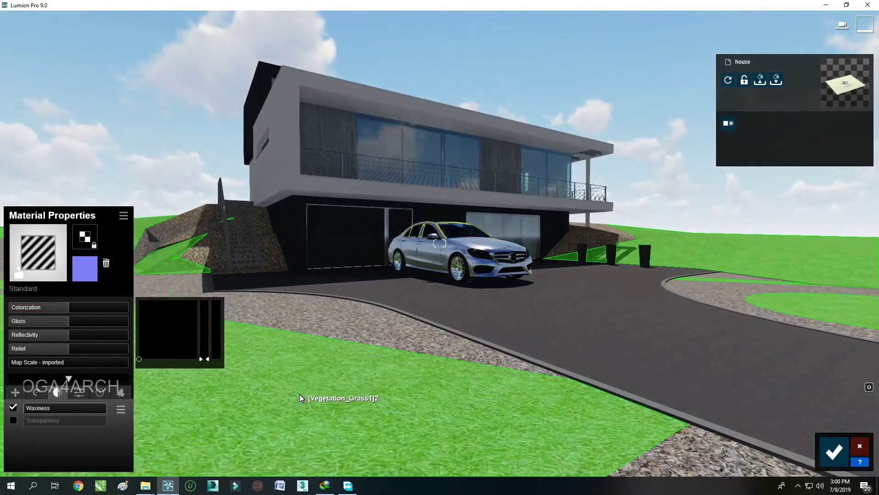
pyautogui.click(38, 252)
pyautogui.click(63, 163)
pyautogui.click(29, 163)
pyautogui.click(67, 190)
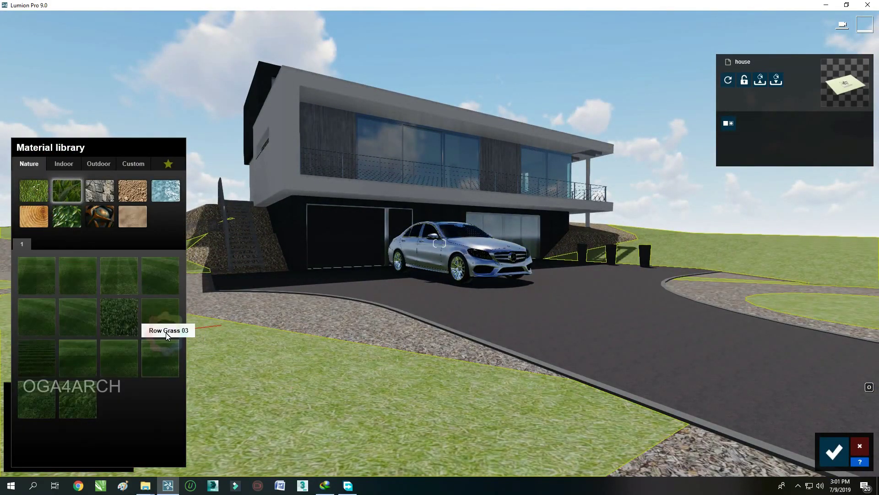
pyautogui.click(160, 270)
pyautogui.moveTo(256, 307); pyautogui.dragTo(265, 285, button='right')
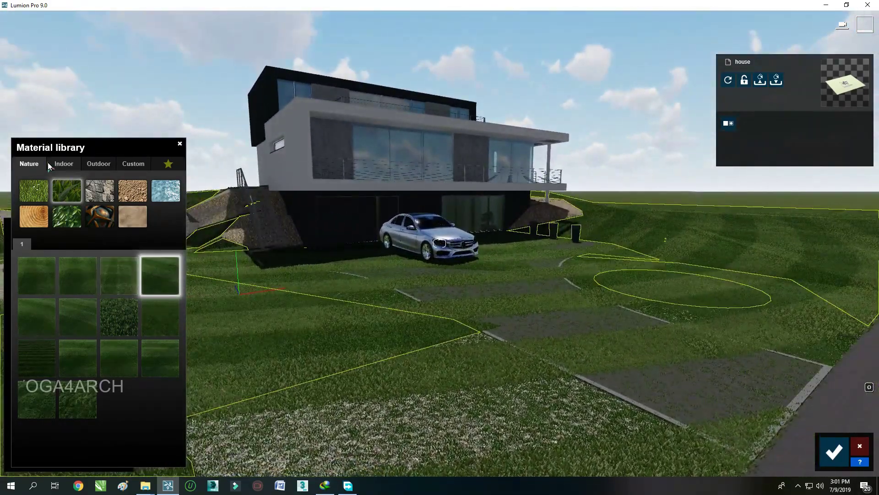
pyautogui.scroll(3, 339, 352)
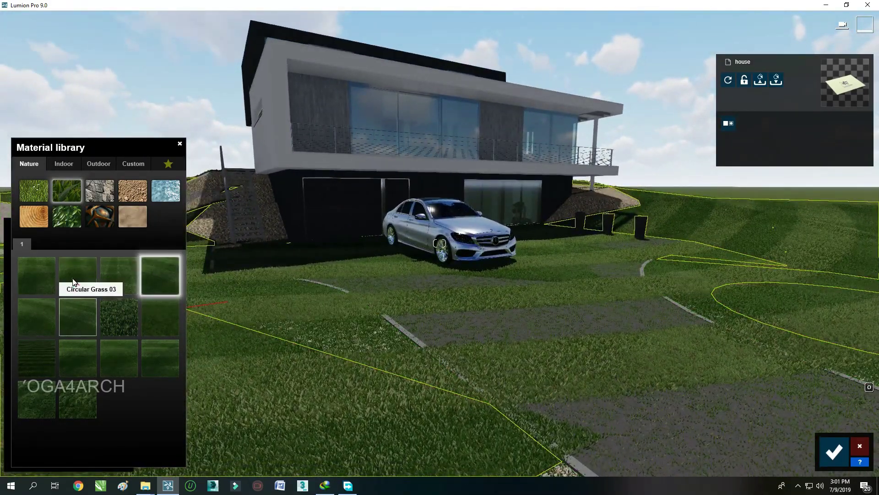
pyautogui.click(74, 281)
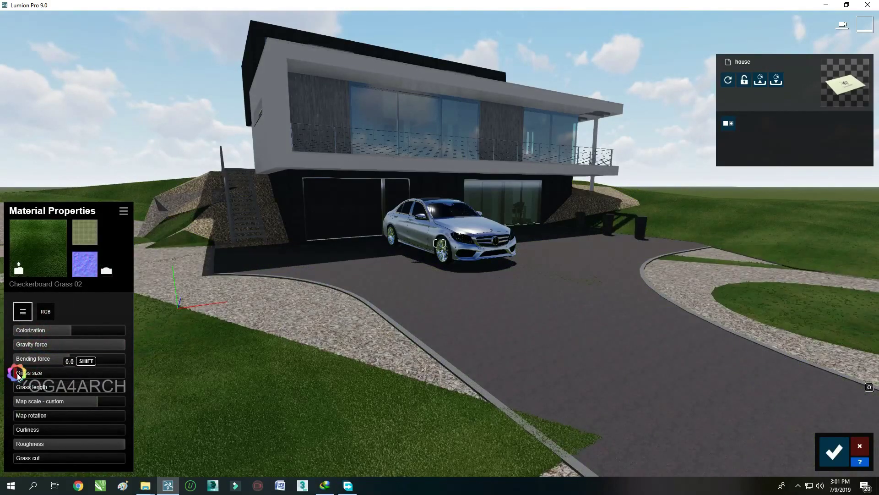
# Give the driveway an asphalt from Outdoor page 2 and return to Photo mode.
pyautogui.scroll(3, 321, 298)
pyautogui.scroll(3, 334, 297)
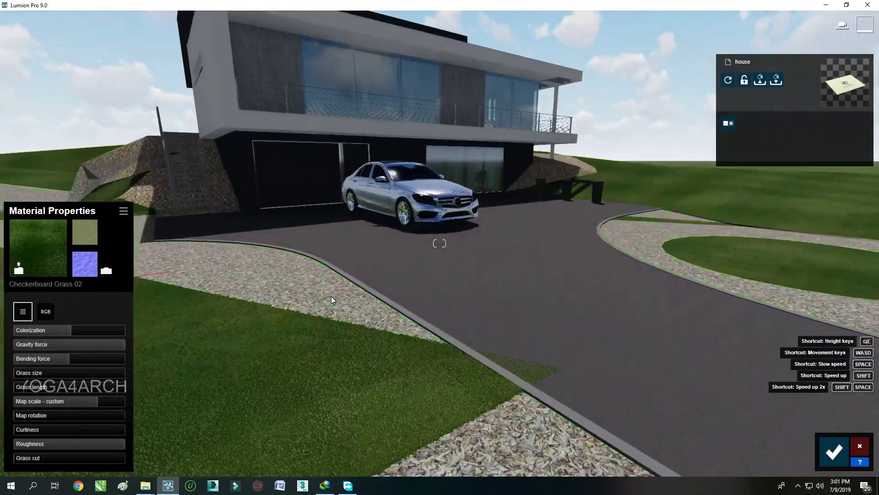
pyautogui.click(465, 326)
pyautogui.click(98, 164)
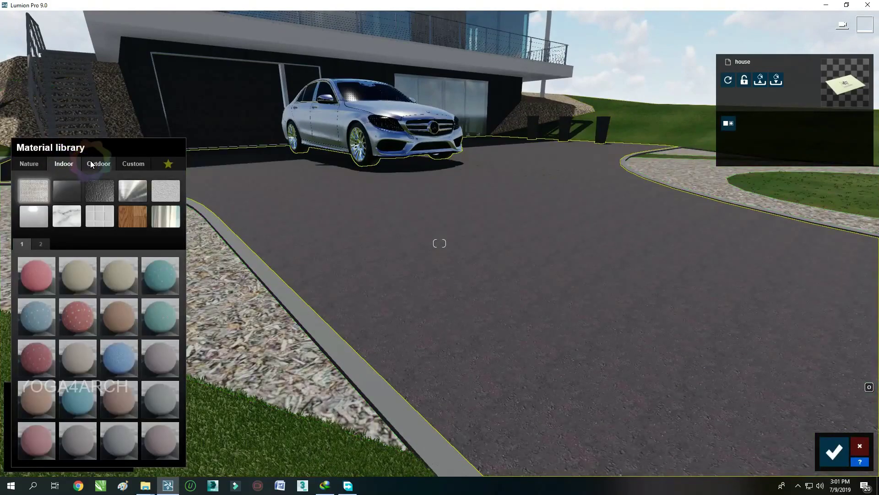
pyautogui.click(132, 216)
pyautogui.click(40, 244)
pyautogui.click(83, 280)
pyautogui.scroll(-5, 289, 227)
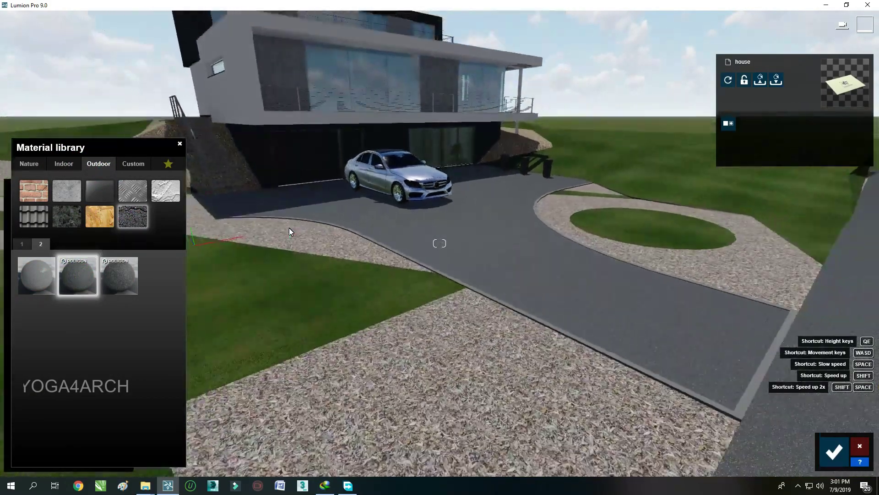
pyautogui.click(834, 452)
pyautogui.click(860, 408)
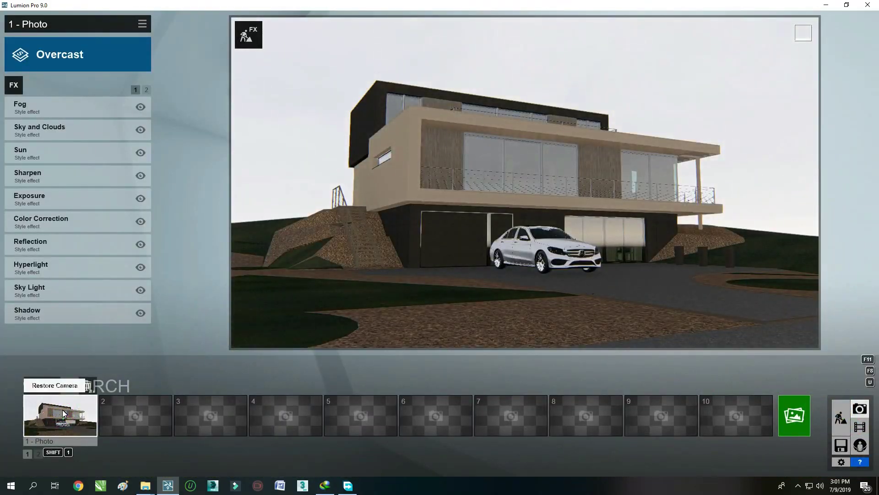
# Add a High-quality Reflection effect with three planes on the upper windows.
pyautogui.click(14, 85)
pyautogui.click(578, 152)
pyautogui.click(122, 196)
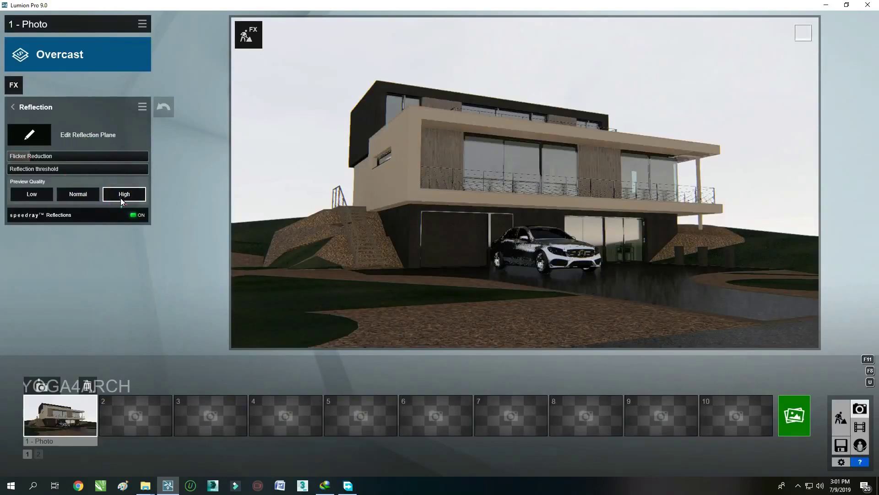
pyautogui.click(29, 134)
pyautogui.click(372, 202)
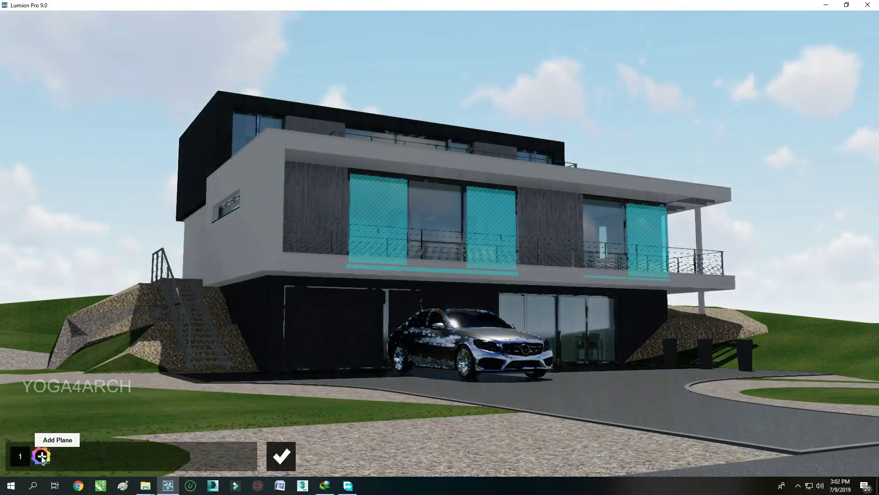
pyautogui.click(44, 456)
pyautogui.click(247, 153)
pyautogui.click(282, 455)
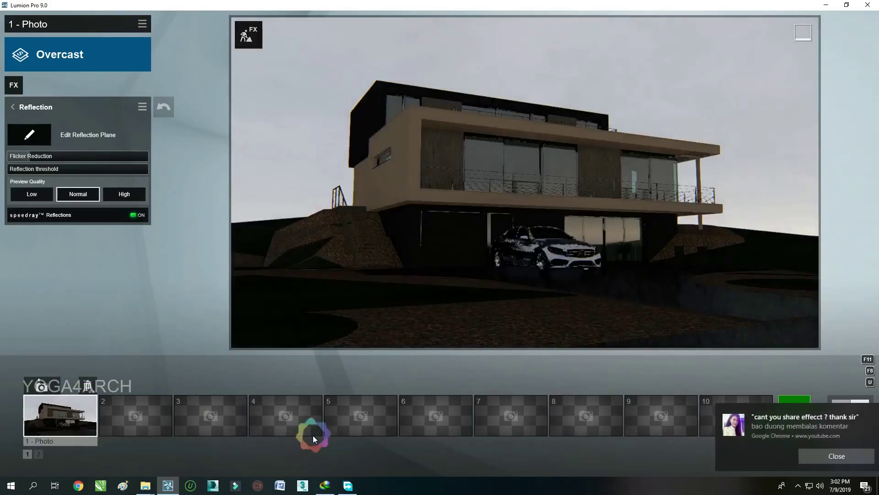
# Render the photo at 1920x1080 and save the image.
pyautogui.click(794, 412)
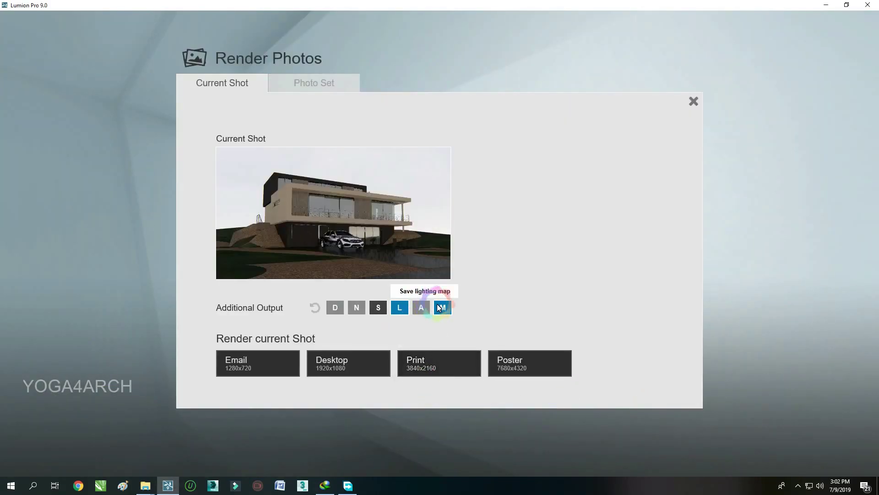
pyautogui.click(378, 371)
pyautogui.press('Return')
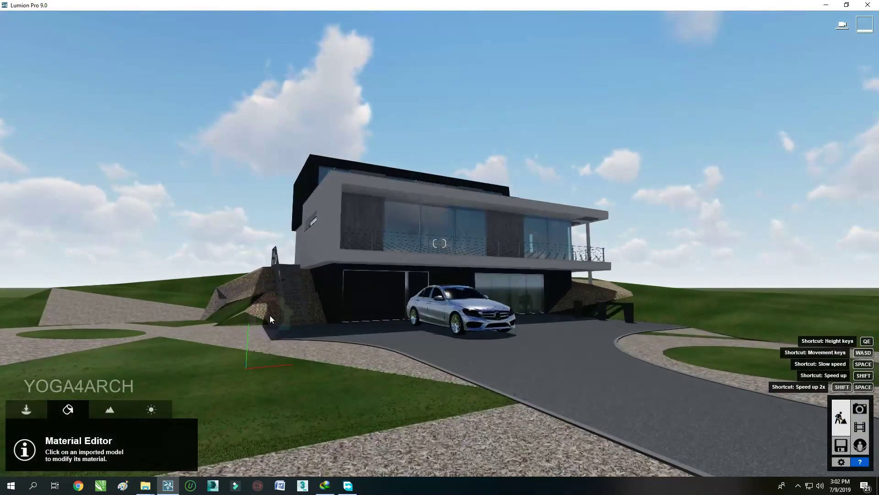
# Close the finished render and resume editing.
pyautogui.click(342, 315)
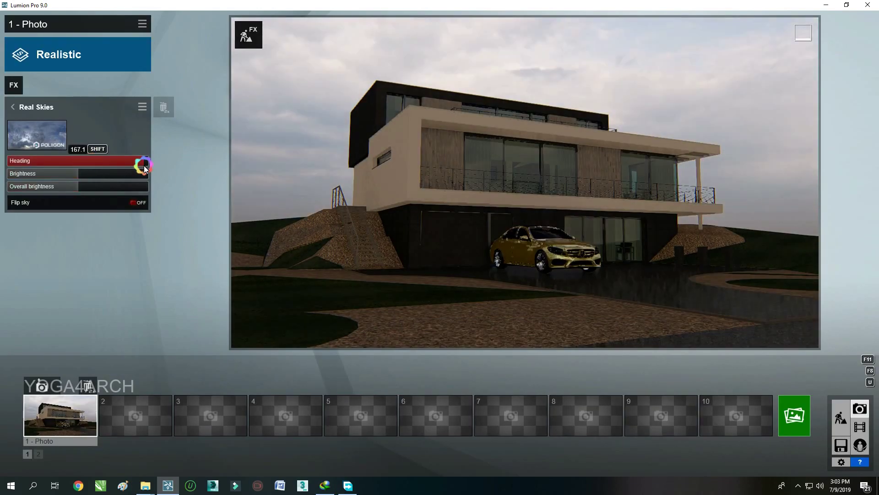
# Rotate the sky heading and apply the Sunset 8 real sky.
pyautogui.moveTo(144, 166); pyautogui.dragTo(128, 166)
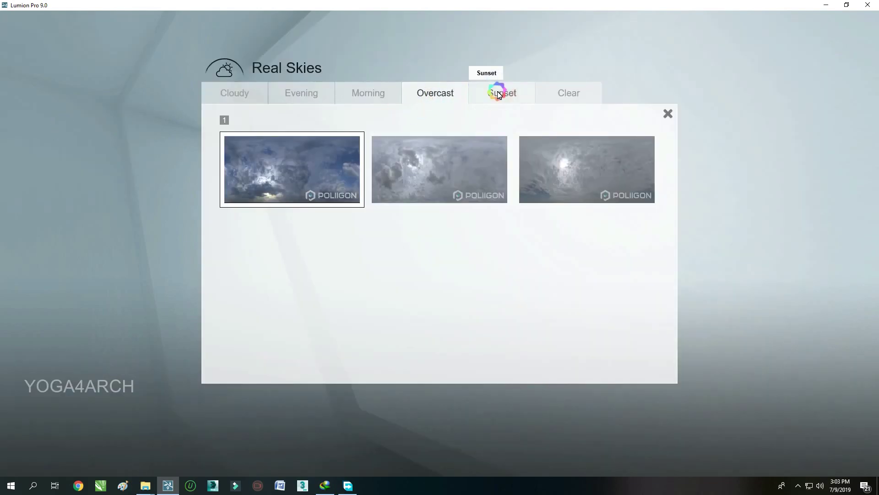
pyautogui.click(499, 92)
pyautogui.click(554, 246)
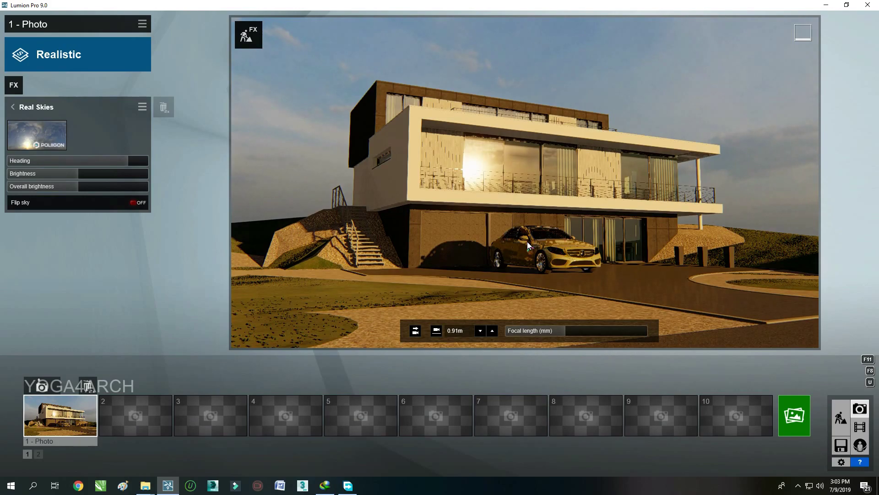
pyautogui.click(49, 134)
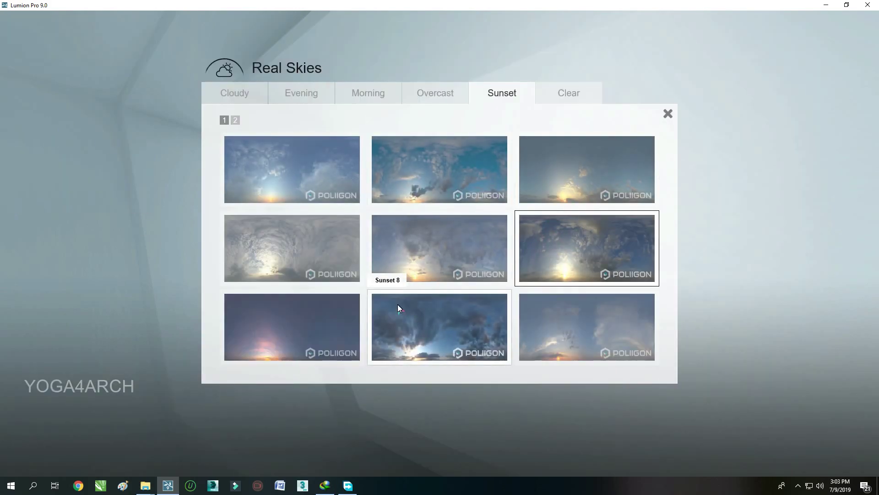
pyautogui.click(398, 304)
# Rerender photo 1 and save the image.
pyautogui.click(784, 417)
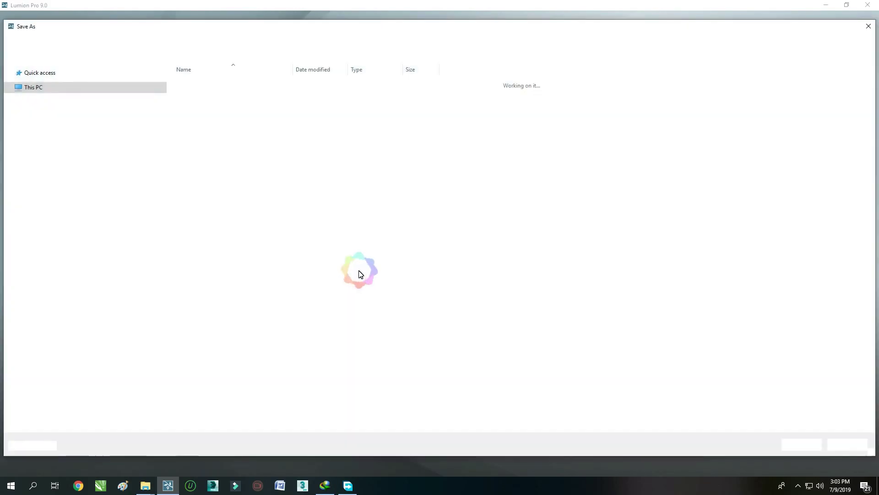
pyautogui.press('Return')
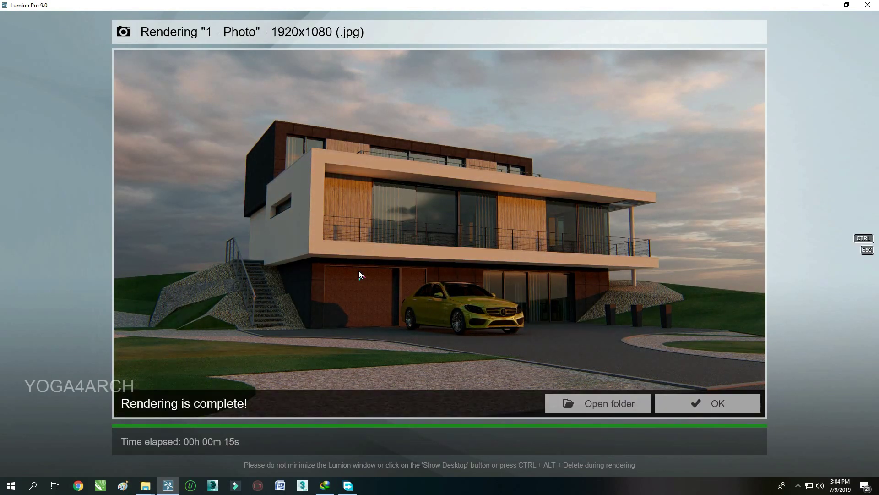
pyautogui.press('Escape')
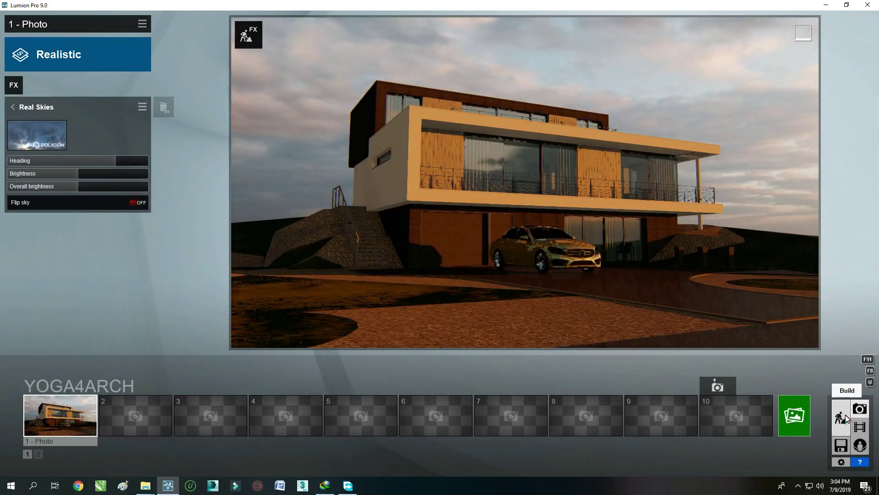
# In Build mode, select the window's Interior Glass 001 material and open its colour picker.
pyautogui.click(842, 417)
pyautogui.click(21, 295)
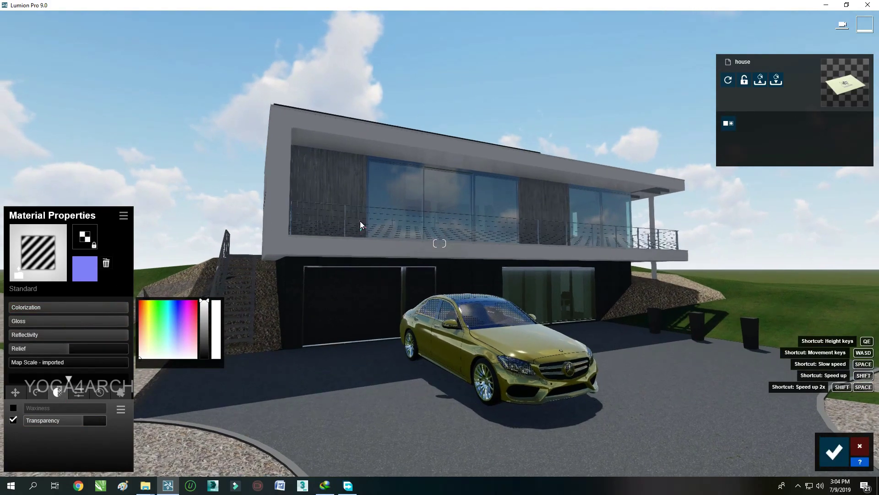
pyautogui.click(360, 221)
pyautogui.click(43, 325)
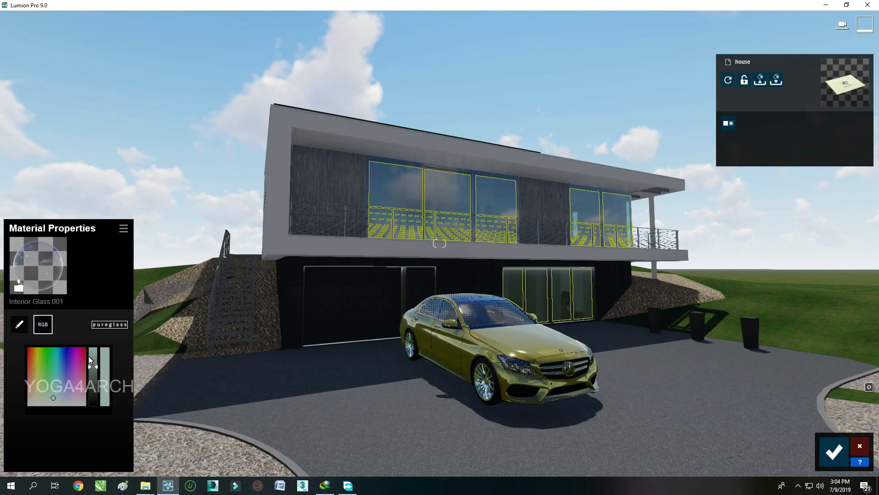
# Widen and lower the Photo 1 camera, add 2-Point Perspective, and store the view.
pyautogui.click(834, 452)
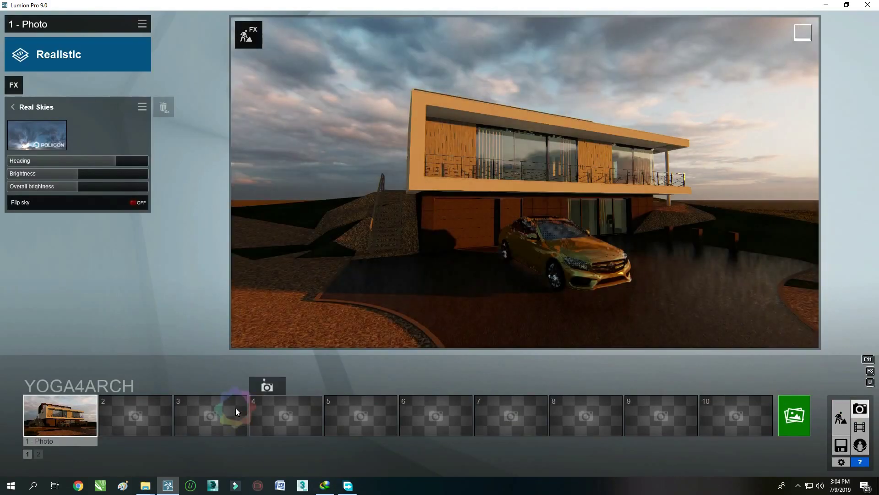
pyautogui.moveTo(560, 330); pyautogui.dragTo(551, 331)
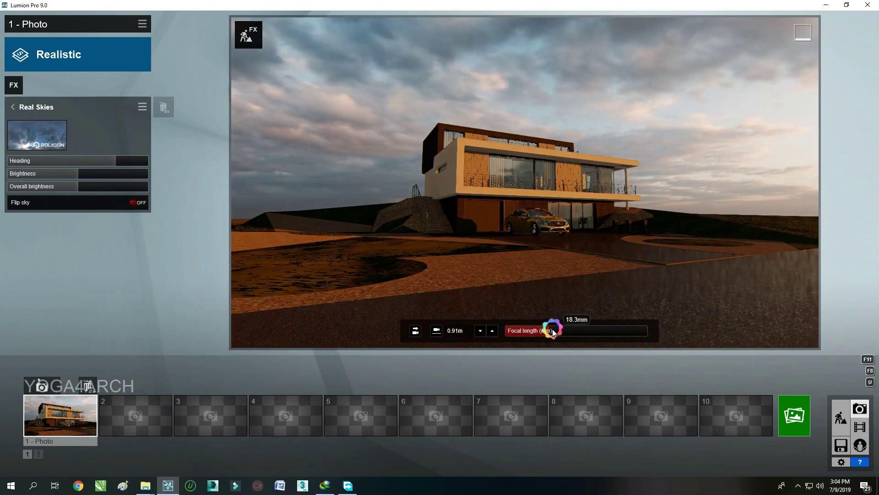
pyautogui.press('e')
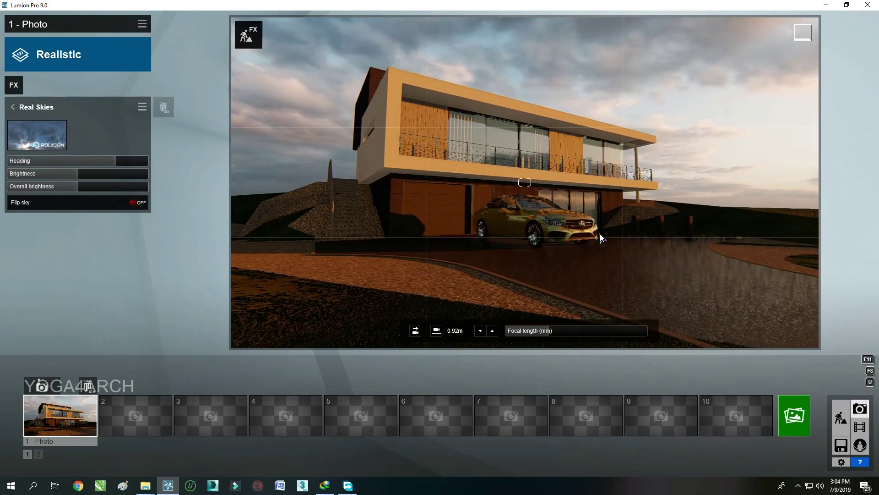
pyautogui.click(42, 386)
pyautogui.click(14, 85)
pyautogui.press('Escape')
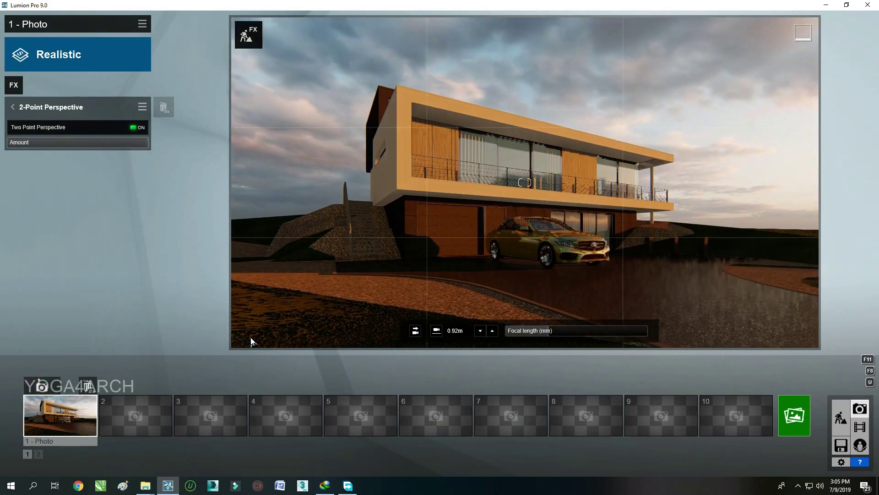
pyautogui.click(48, 385)
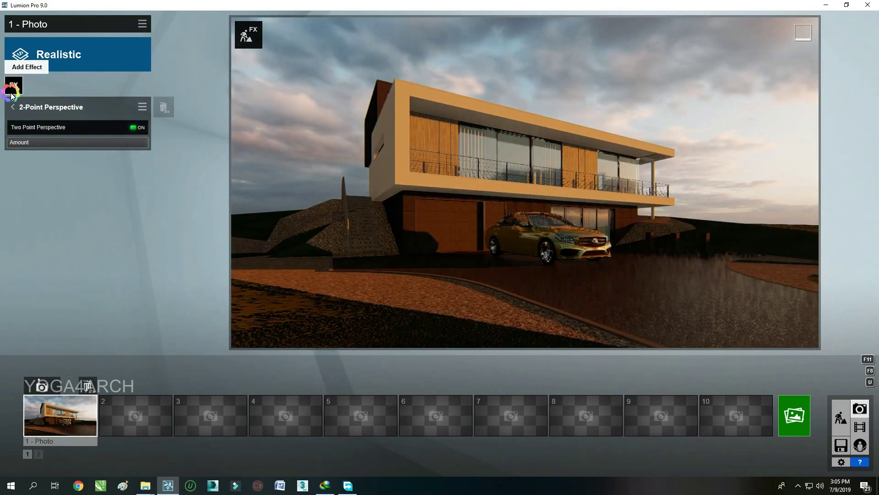
# Apply the flipped Morning 2 Real Skies sky with heading about 123.9.
pyautogui.click(14, 85)
pyautogui.click(318, 146)
pyautogui.click(369, 92)
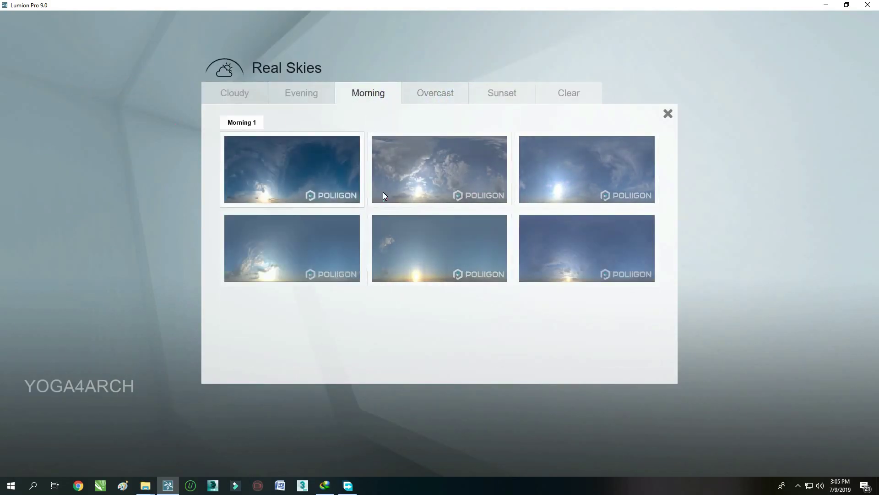
pyautogui.click(442, 184)
pyautogui.click(124, 203)
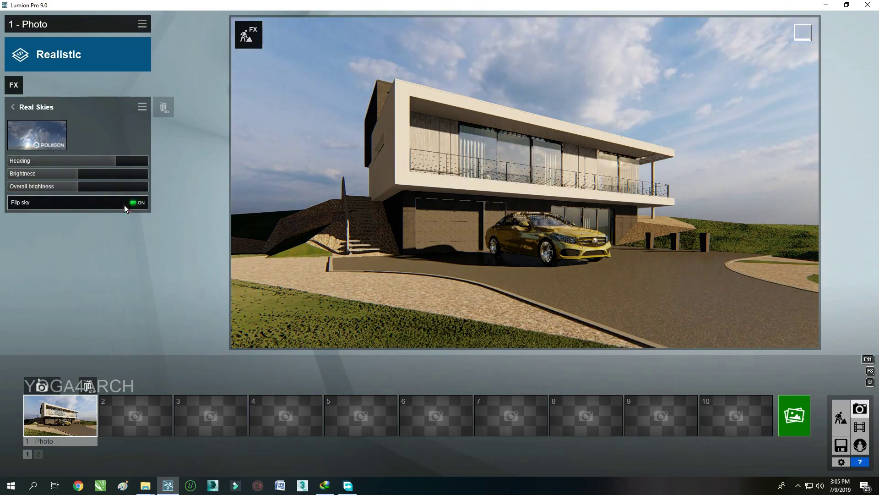
pyautogui.moveTo(122, 160); pyautogui.dragTo(127, 167)
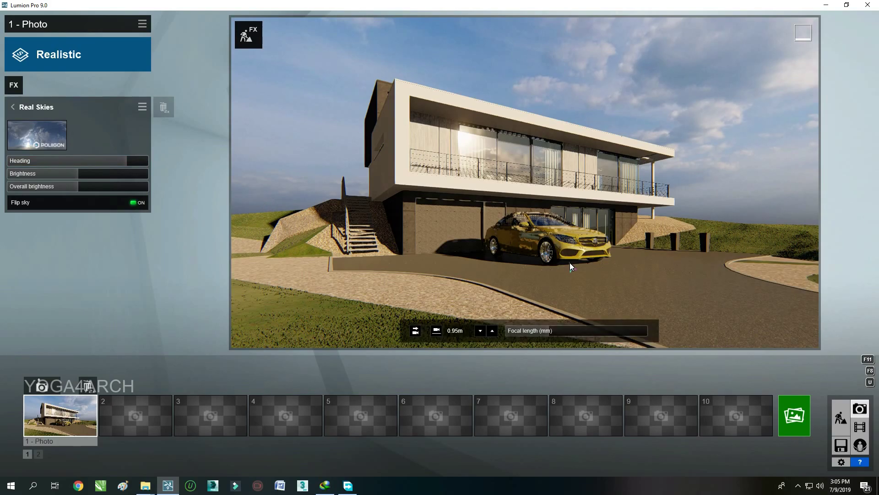
# Lower the Checkerboard Grass 02 bending force to 0.0 so the driveway gravel shows.
pyautogui.click(845, 419)
pyautogui.click(290, 440)
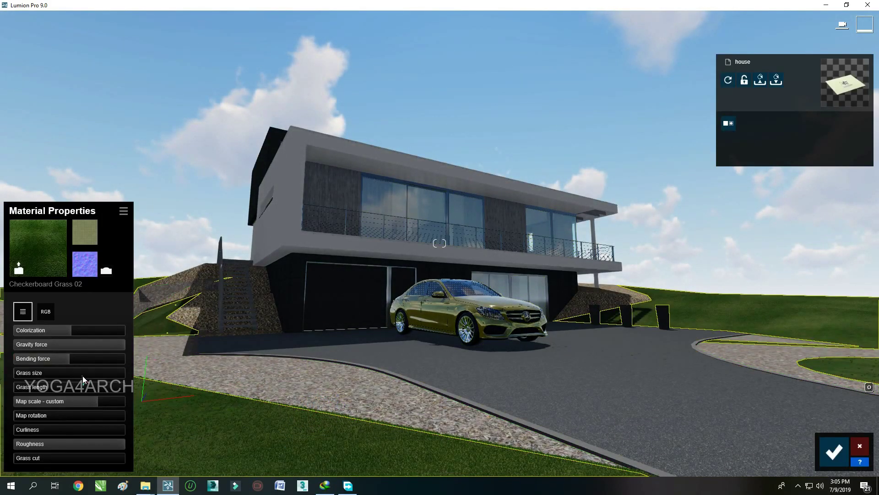
pyautogui.moveTo(24, 376); pyautogui.dragTo(13, 385)
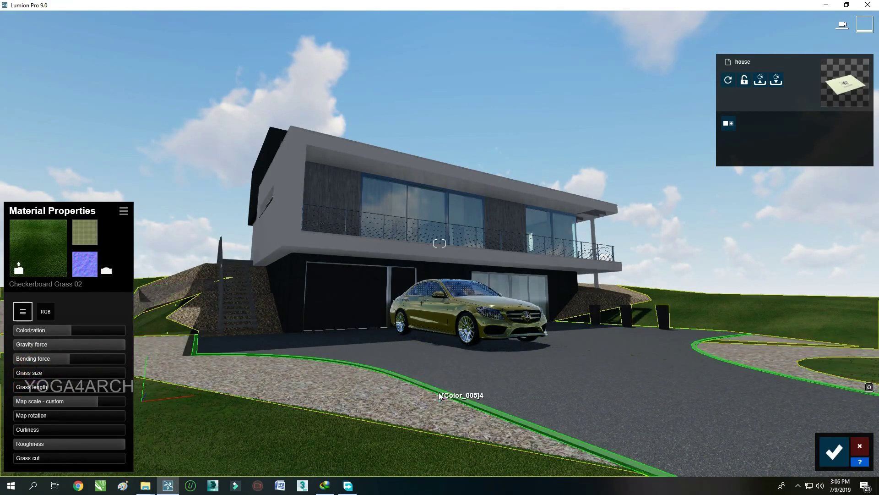
pyautogui.press('Escape')
pyautogui.click(67, 409)
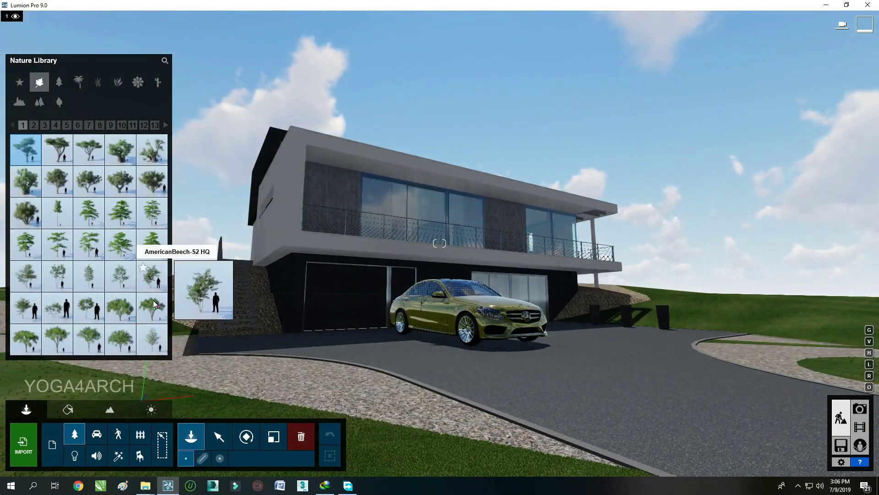
# Place single Nature Library trees beside the driveway, the house corner and the lawn.
pyautogui.click(152, 339)
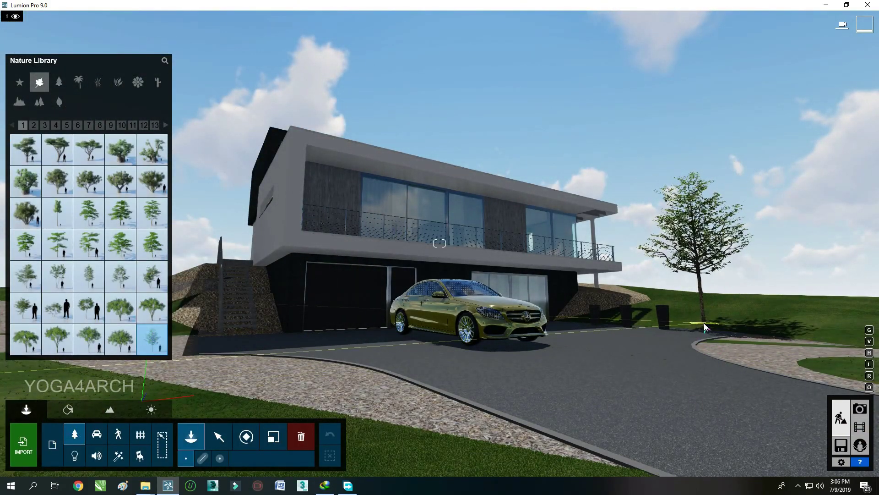
pyautogui.click(704, 326)
pyautogui.moveTo(705, 326)
pyautogui.mouseDown(button='right')
pyautogui.moveTo(400, 314)
pyautogui.moveTo(630, 201)
pyautogui.mouseUp(button='right')
pyautogui.click(399, 314)
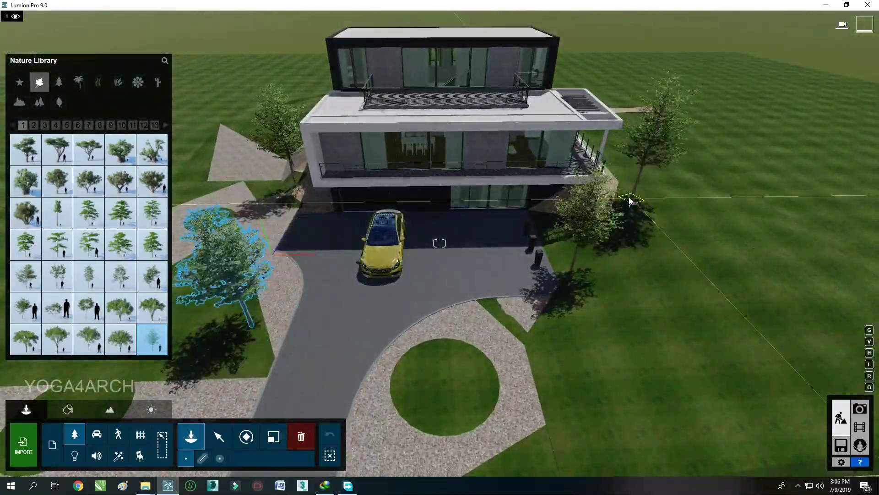
pyautogui.click(630, 202)
pyautogui.click(691, 281)
pyautogui.moveTo(608, 304); pyautogui.dragTo(634, 252, button='right')
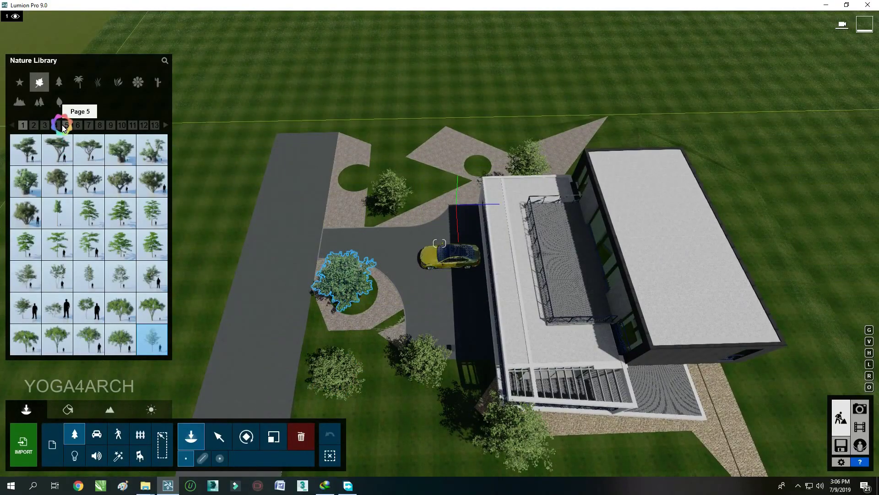
# Mass-place a line of three mixed tree types with random offset and more trees.
pyautogui.click(56, 125)
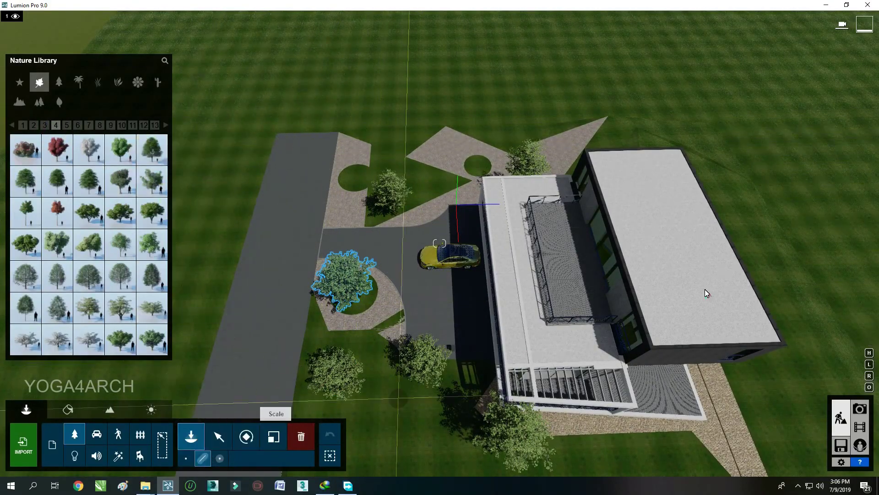
pyautogui.moveTo(707, 293); pyautogui.dragTo(595, 275, button='right')
pyautogui.click(563, 36)
pyautogui.click(749, 175)
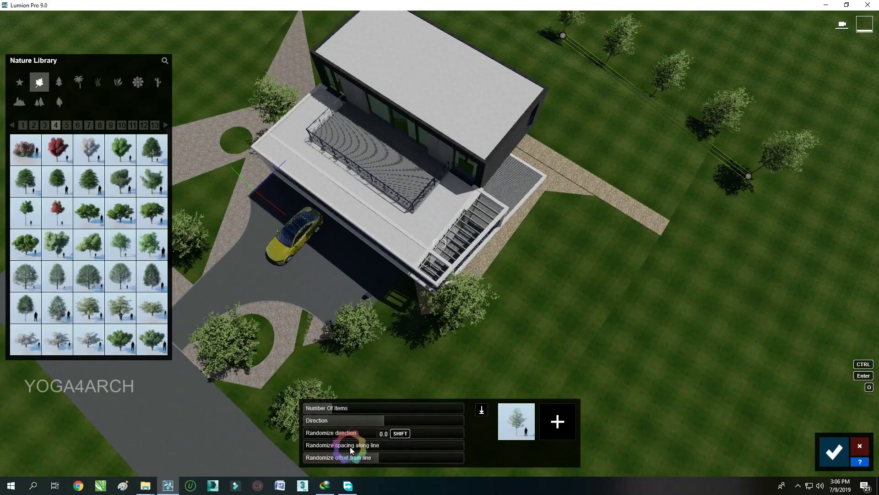
pyautogui.moveTo(351, 450); pyautogui.dragTo(419, 461)
pyautogui.click(557, 422)
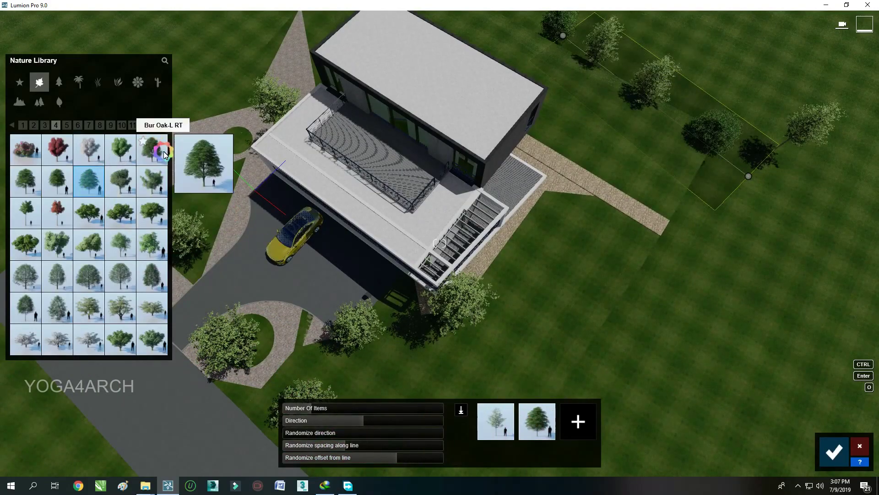
pyautogui.click(152, 149)
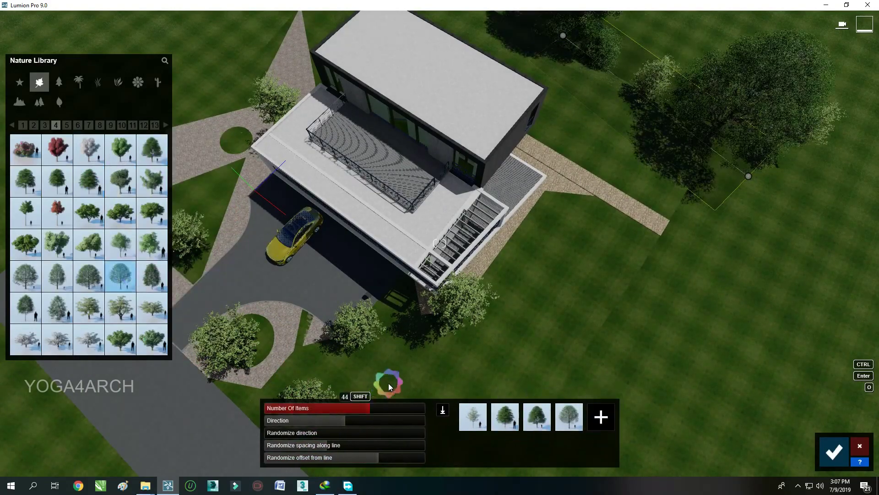
pyautogui.moveTo(389, 387); pyautogui.dragTo(428, 196, button='right')
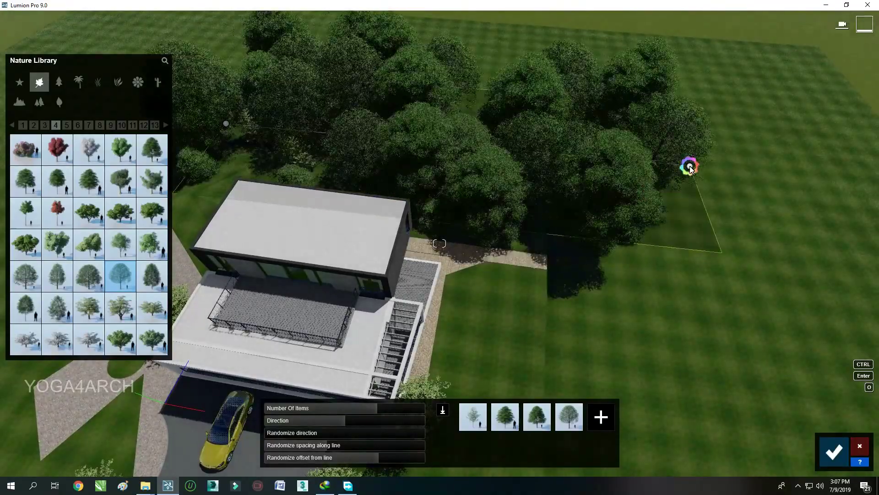
pyautogui.scroll(-5, 644, 278)
pyautogui.press('Return')
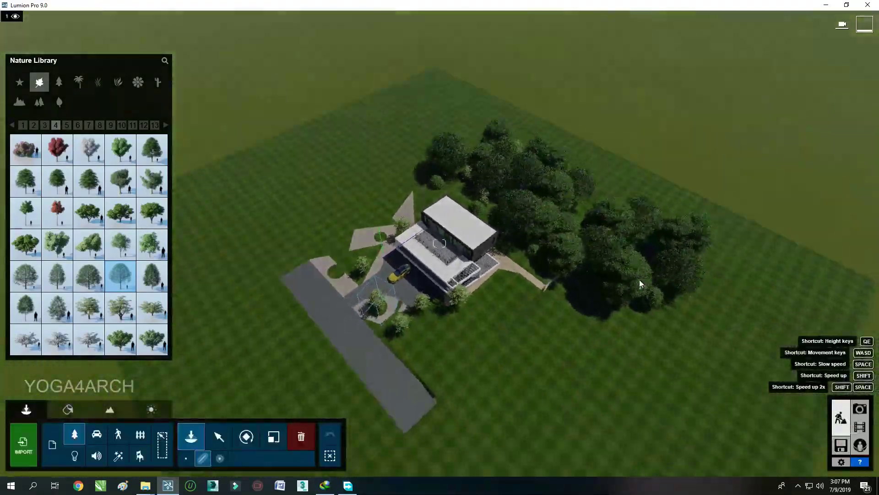
# Add further tree lines on the left, bottom, lower right and behind the house.
pyautogui.click(322, 370)
pyautogui.press('Return')
pyautogui.click(309, 392)
pyautogui.click(672, 350)
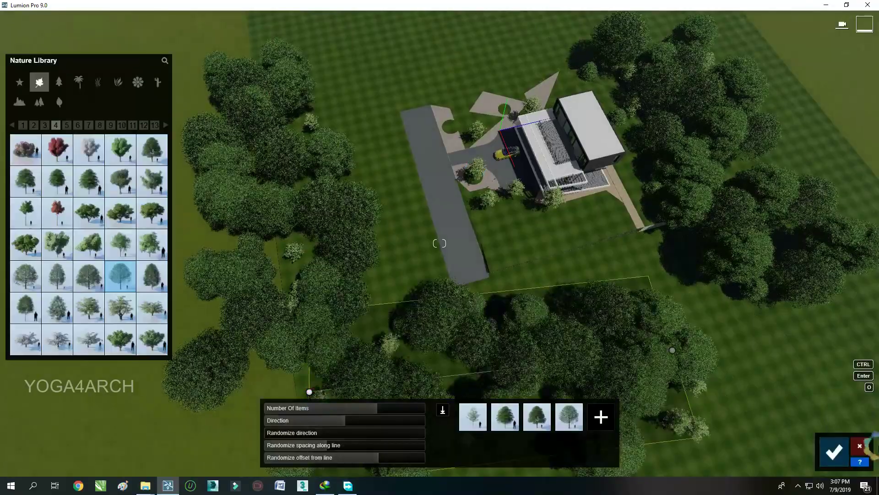
pyautogui.press('Return')
pyautogui.click(854, 324)
pyautogui.click(772, 438)
pyautogui.moveTo(366, 408); pyautogui.dragTo(314, 407)
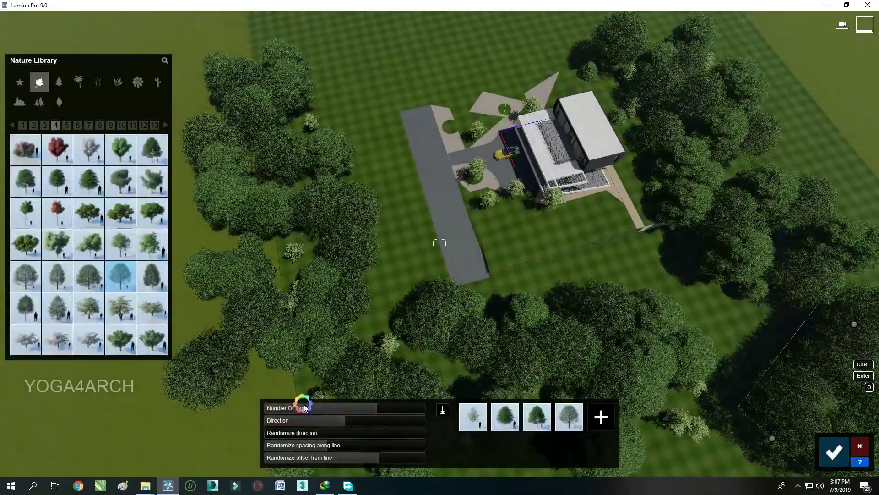
pyautogui.click(834, 451)
pyautogui.click(444, 233)
pyautogui.click(239, 320)
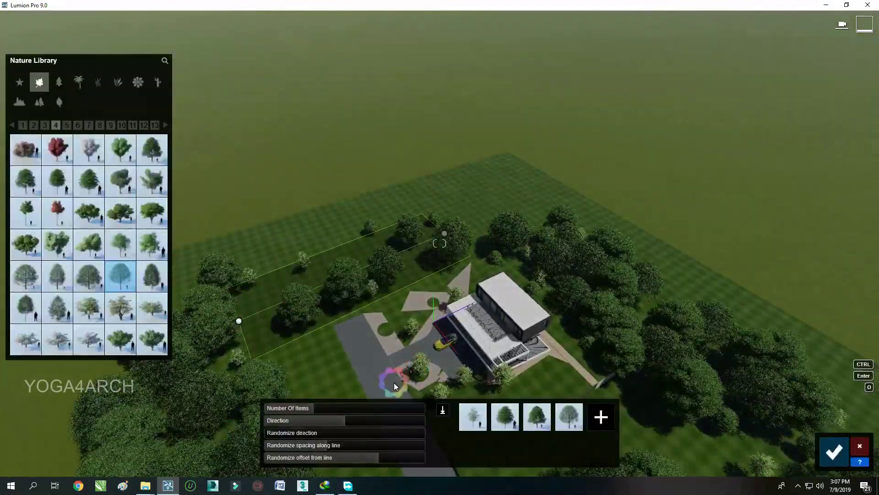
pyautogui.click(833, 451)
# Restore the Photo 1 camera and move it forward toward the house and gold car.
pyautogui.click(860, 407)
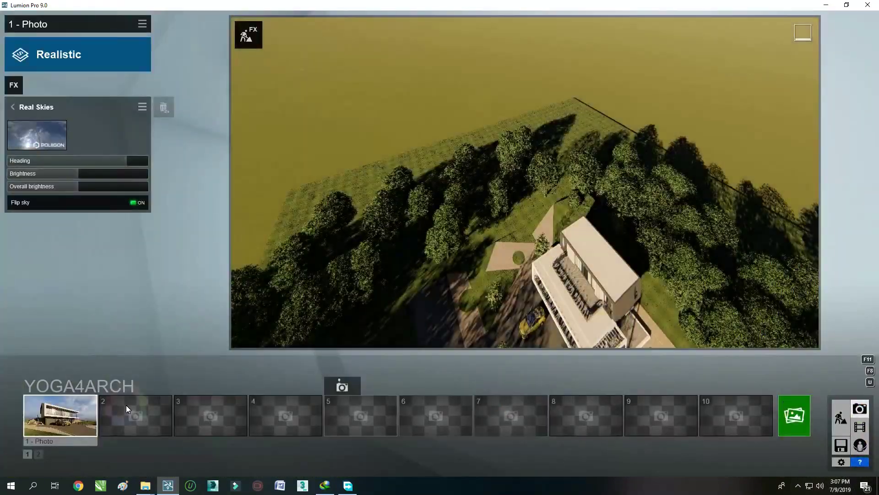
pyautogui.click(81, 417)
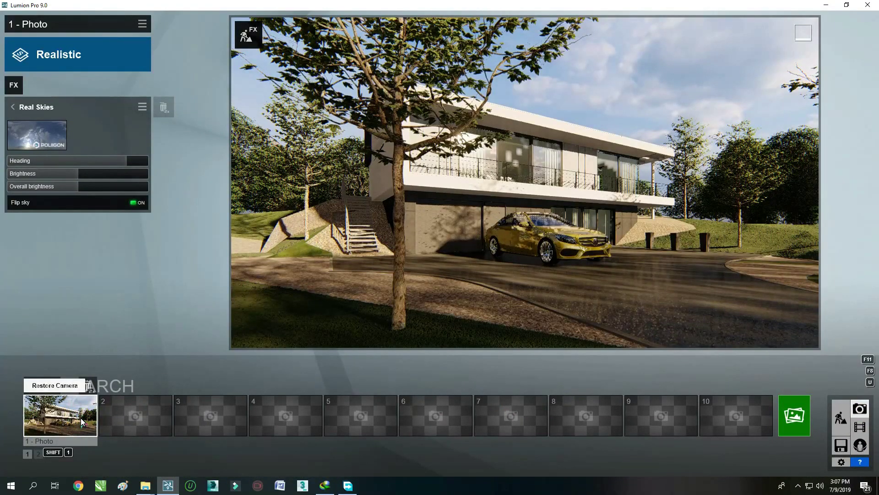
pyautogui.press('w')
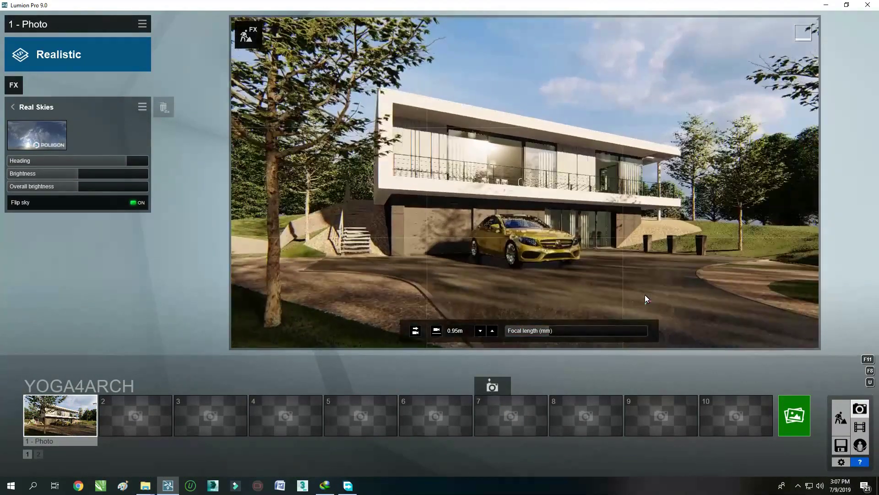
pyautogui.press('w')
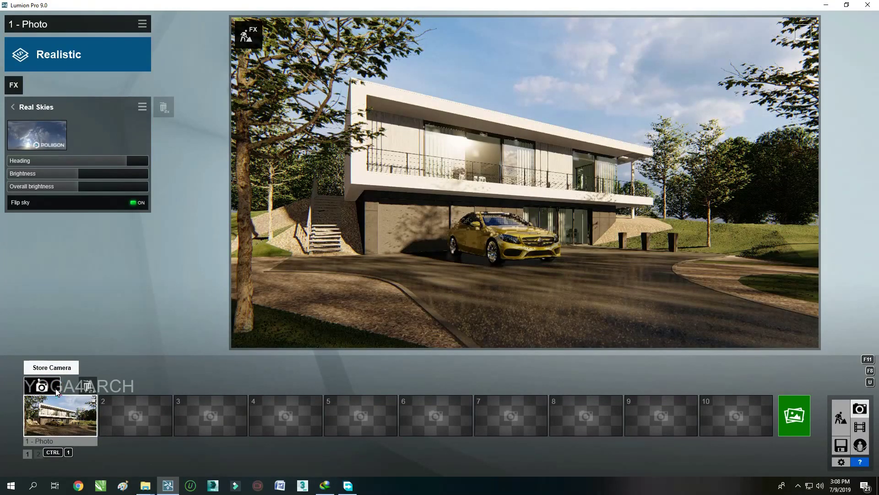
pyautogui.click(840, 418)
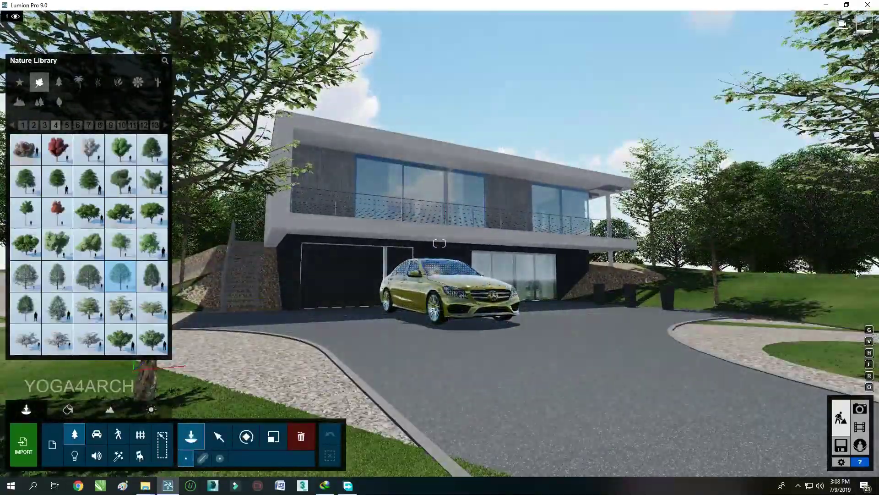
# Place palms, including a dragon-tree palm, by the driveway and house, then restore Photo 1.
pyautogui.moveTo(792, 284); pyautogui.dragTo(814, 246, button='right')
pyautogui.scroll(-10, 814, 247)
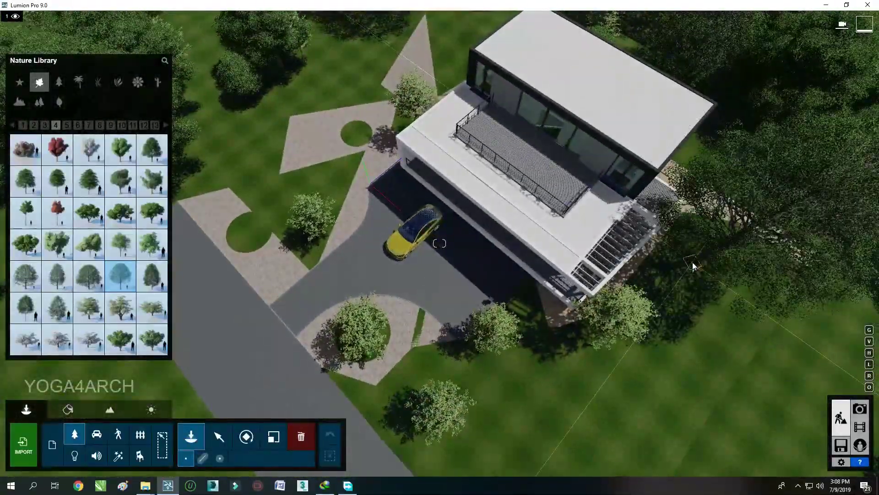
pyautogui.scroll(5, 320, 137)
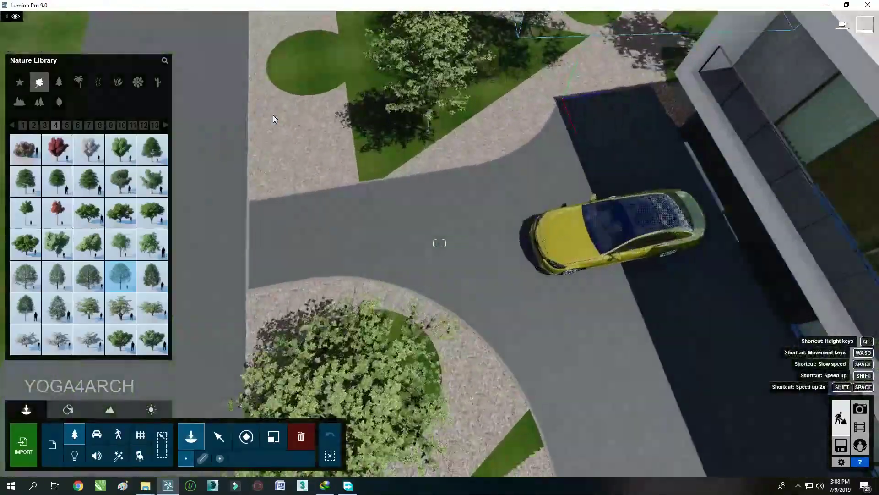
pyautogui.click(79, 82)
pyautogui.click(90, 158)
pyautogui.moveTo(499, 298); pyautogui.dragTo(565, 230, button='right')
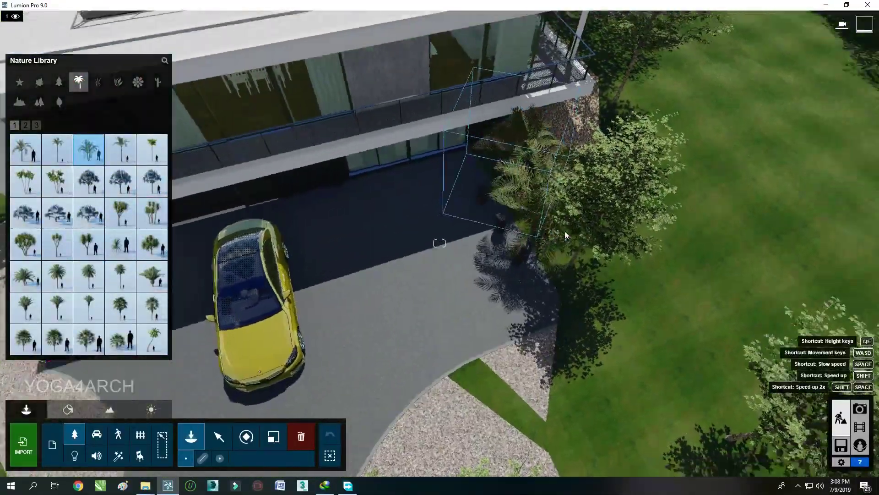
pyautogui.click(120, 339)
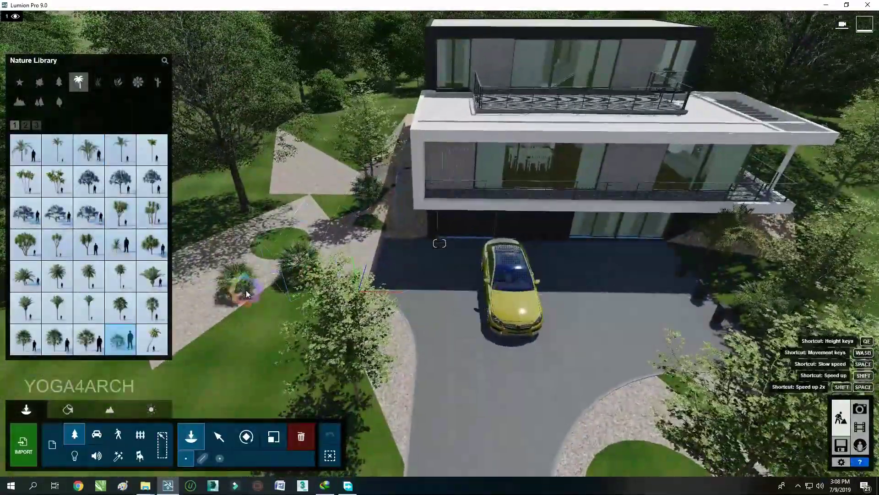
pyautogui.click(26, 244)
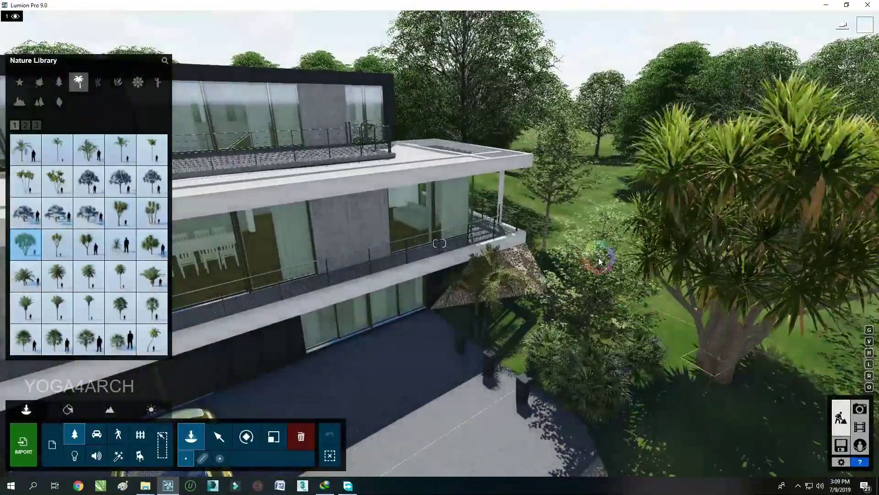
pyautogui.click(859, 408)
pyautogui.click(61, 422)
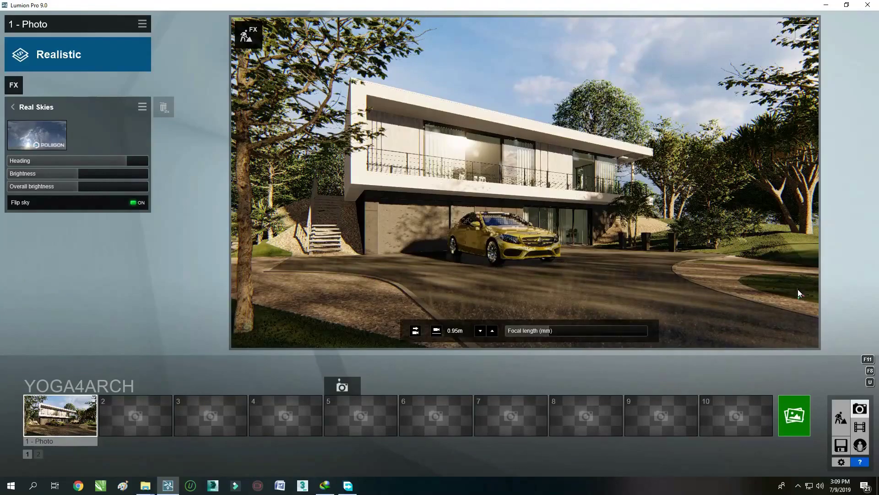
# Render Photo 1 at Full HD 1920x1080 as a JPG in the house 2 folder.
pyautogui.click(794, 415)
pyautogui.click(349, 362)
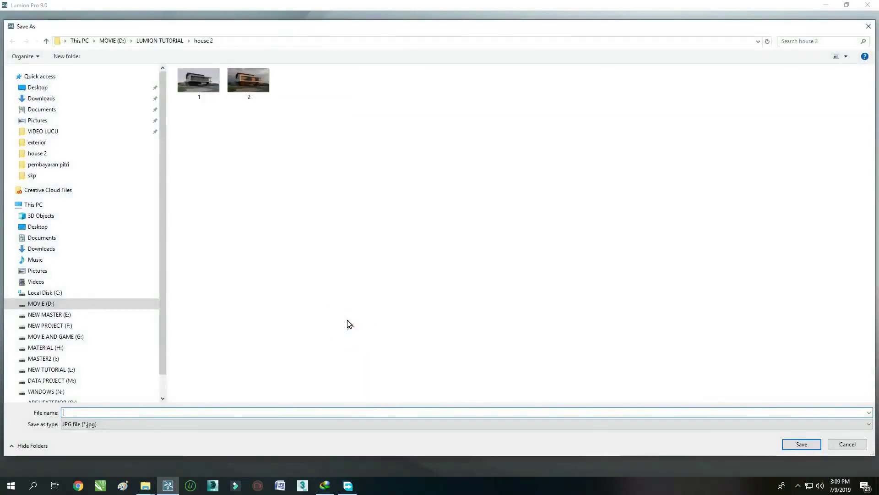
pyautogui.press('Return')
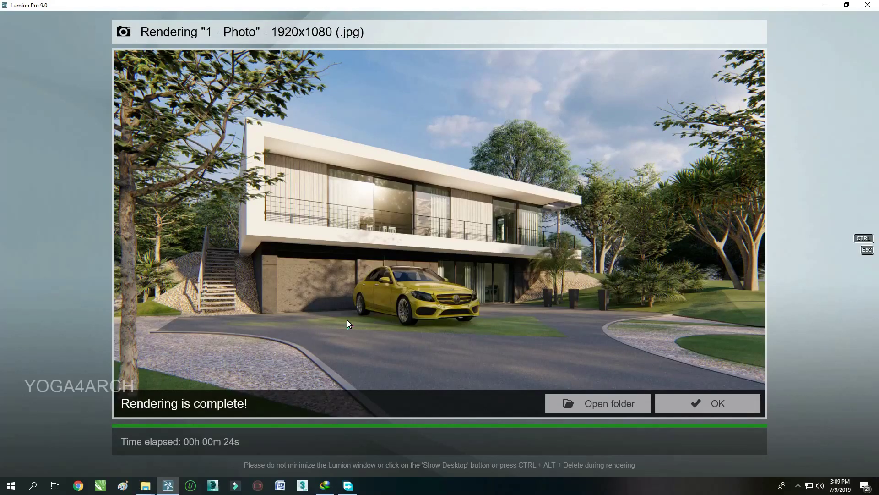
pyautogui.click(678, 400)
# Browse to MOVIE (D:) > LUMION TUTORIAL > house 2 and open the SketchUp house file.
pyautogui.click(145, 485)
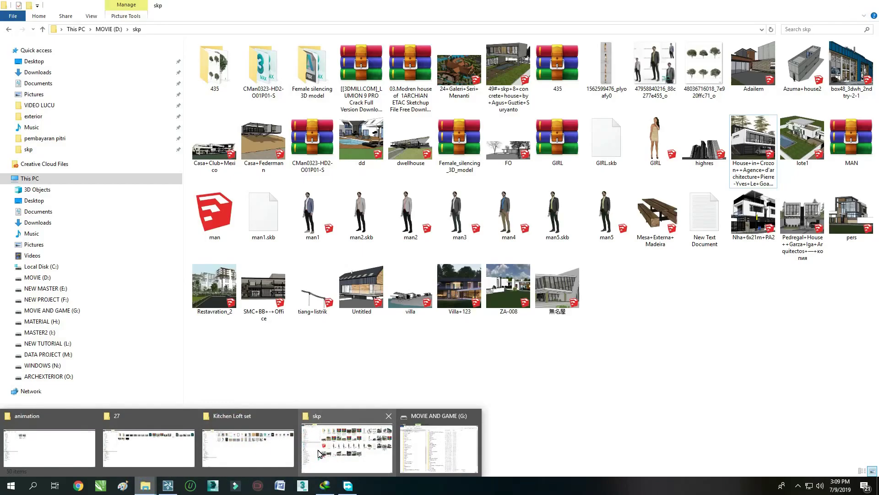
pyautogui.click(344, 442)
pyautogui.click(38, 278)
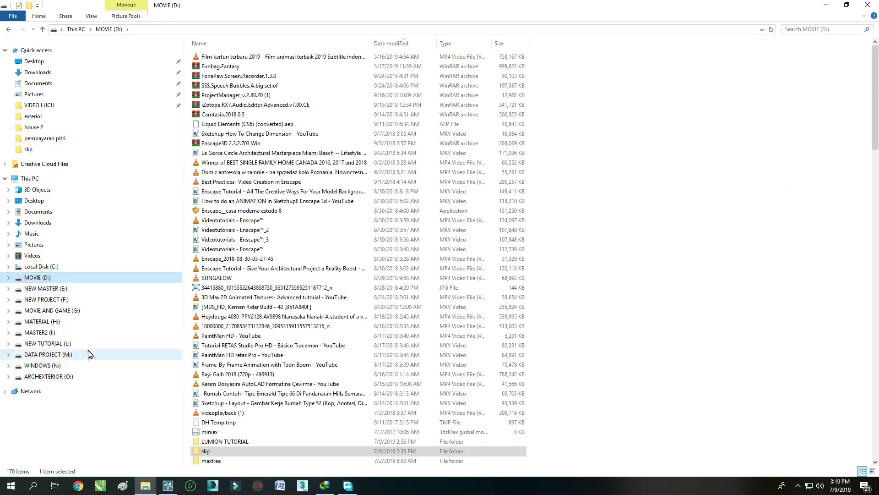
pyautogui.doubleClick(210, 441)
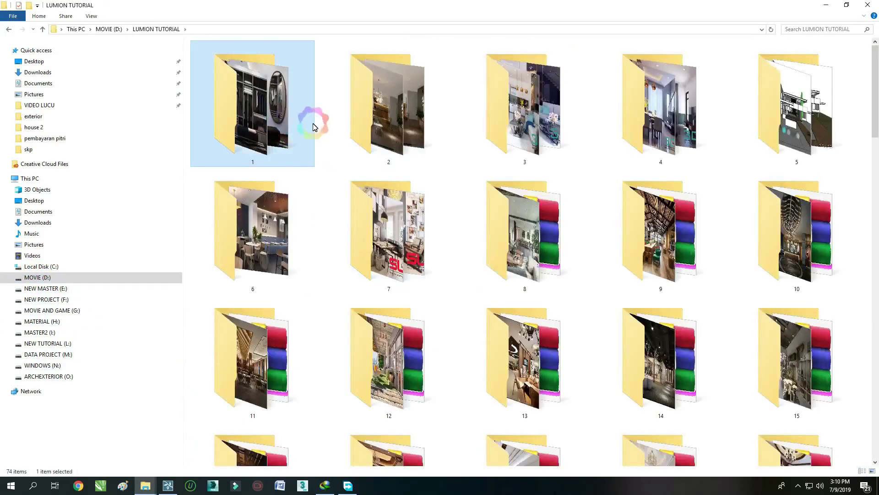
pyautogui.scroll(-5, 310, 122)
pyautogui.doubleClick(650, 405)
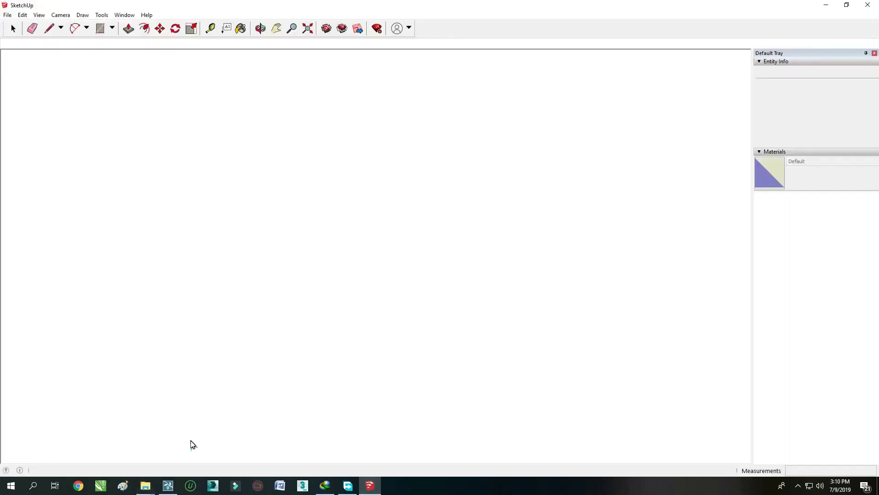
# Return Lumion to Build mode with the ground material selected, then view the loaded SketchUp model.
pyautogui.click(175, 486)
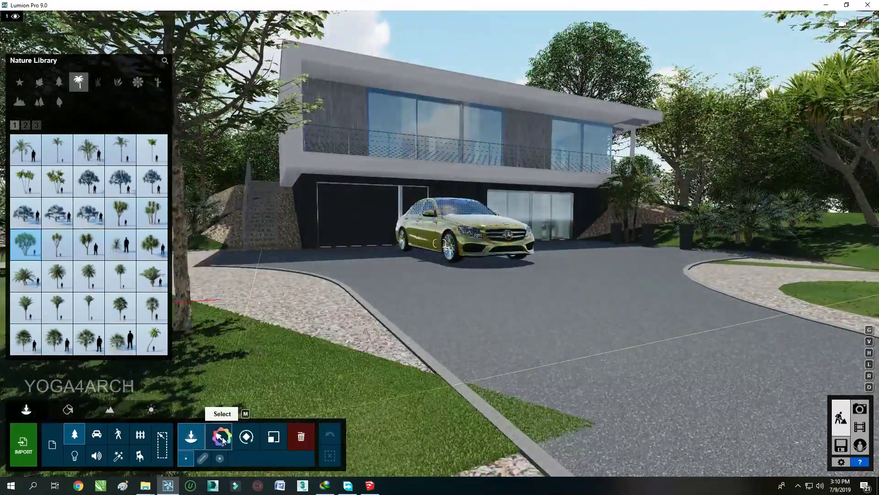
pyautogui.click(223, 439)
pyautogui.scroll(3, 398, 392)
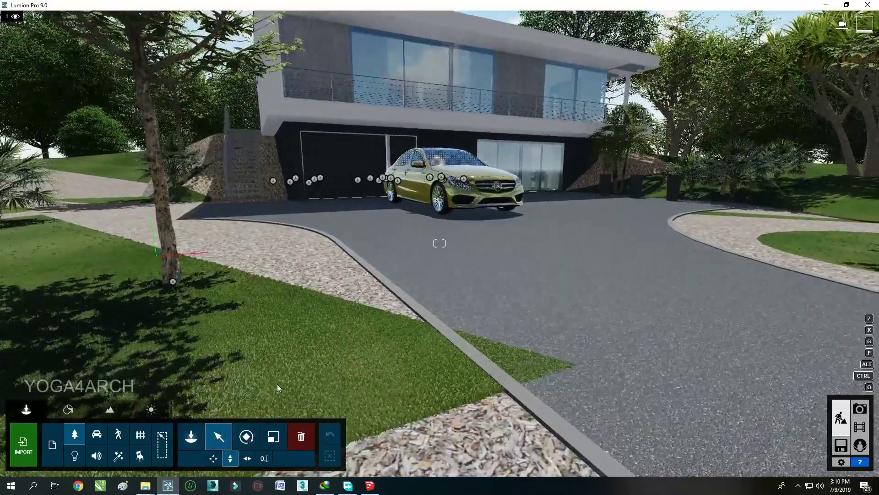
pyautogui.click(68, 409)
pyautogui.click(135, 374)
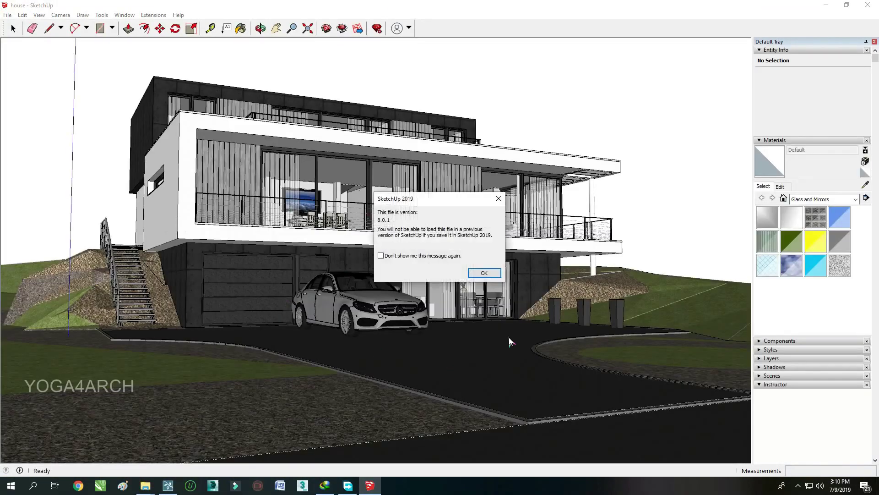
pyautogui.click(498, 199)
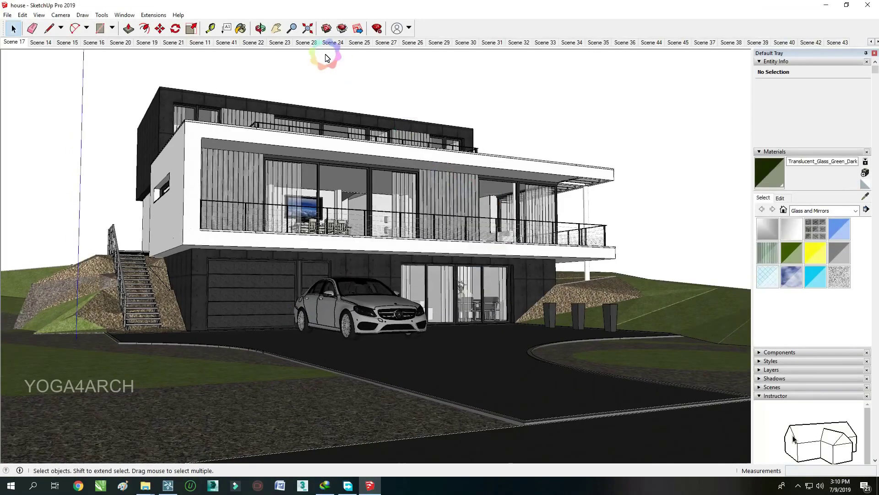
# Move the asphalt driveway group 800000 mm along the red axis to expose the gravel and lawn.
pyautogui.click(263, 40)
pyautogui.moveTo(449, 388); pyautogui.dragTo(407, 385)
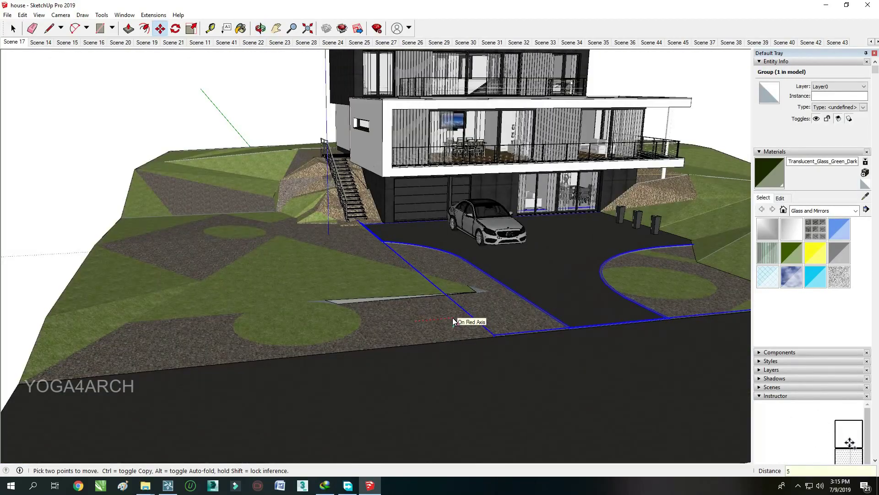
pyautogui.press('Return')
pyautogui.click(380, 337)
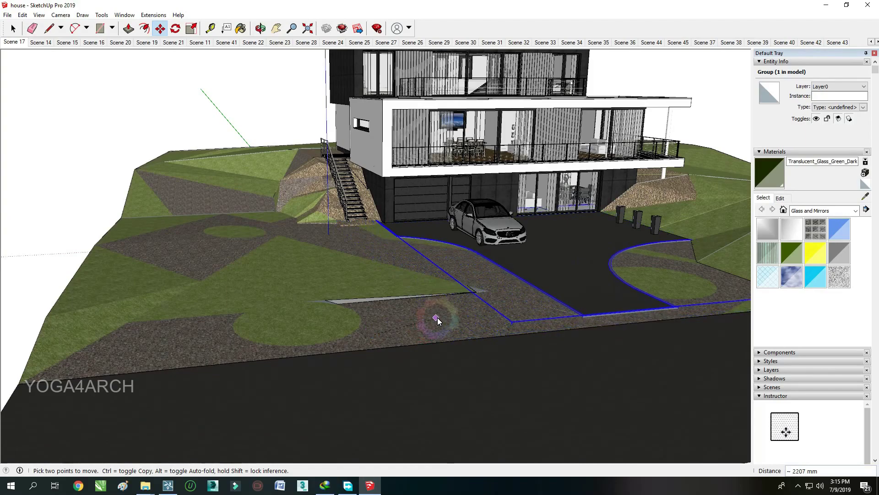
pyautogui.scroll(-5, 449, 325)
pyautogui.scroll(-5, 412, 366)
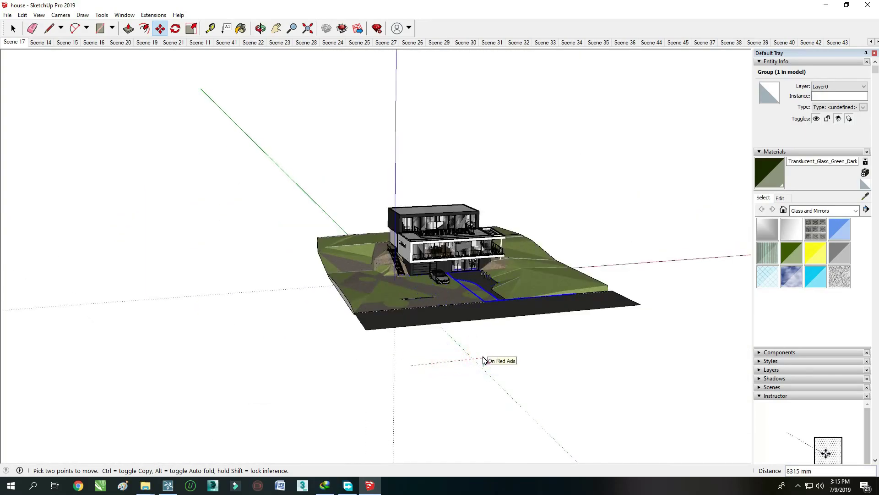
pyautogui.scroll(3, 477, 302)
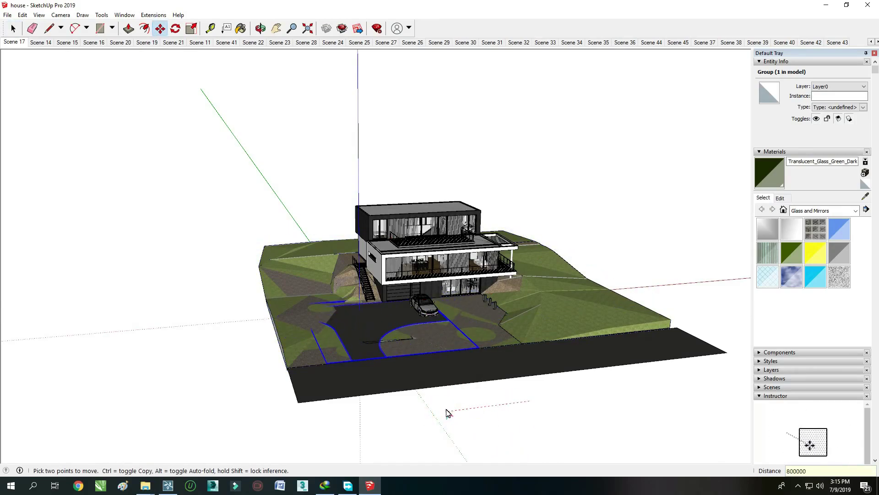
pyautogui.scroll(-5, 432, 325)
pyautogui.moveTo(433, 325)
pyautogui.mouseDown(button='middle')
pyautogui.moveTo(356, 324)
pyautogui.moveTo(426, 318)
pyautogui.mouseUp(button='middle')
pyautogui.scroll(10, 412, 274)
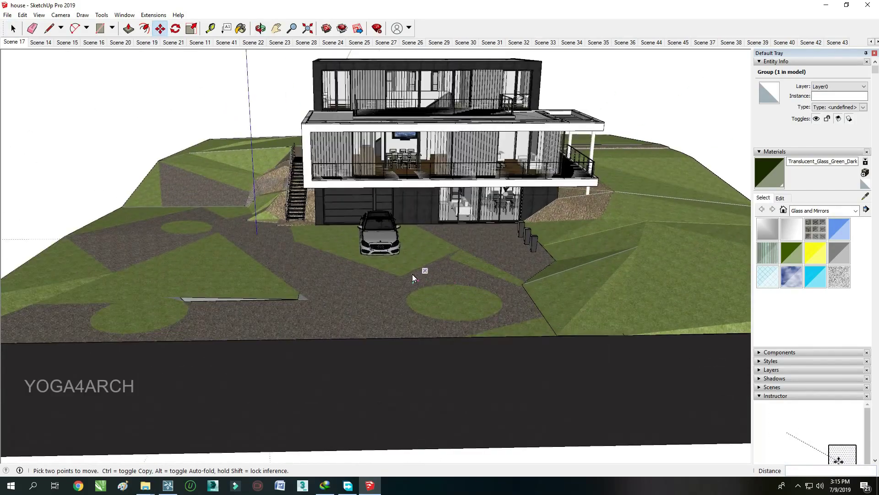
pyautogui.press('space')
pyautogui.moveTo(412, 273); pyautogui.dragTo(441, 315, button='middle')
pyautogui.scroll(2, 348, 387)
# Sample the gravel material and orbit low over the lawn and gravel strip.
pyautogui.press('b')
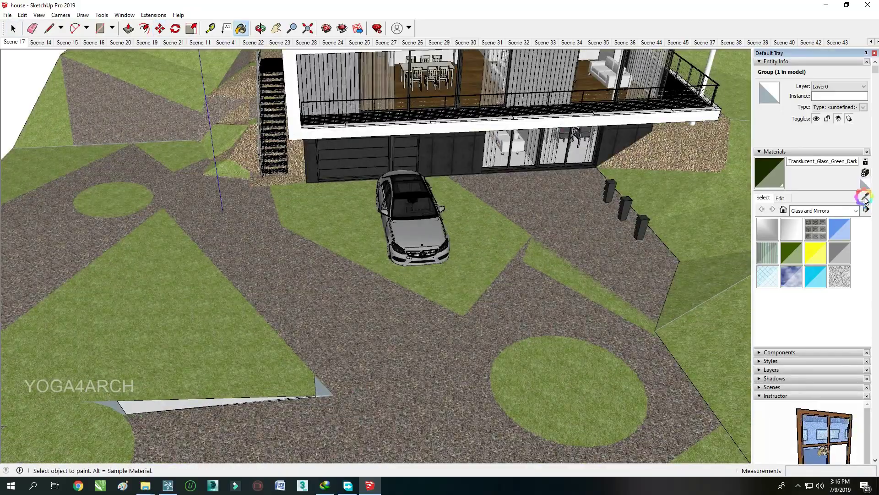
pyautogui.moveTo(451, 271); pyautogui.dragTo(389, 330, button='middle')
pyautogui.scroll(3, 562, 320)
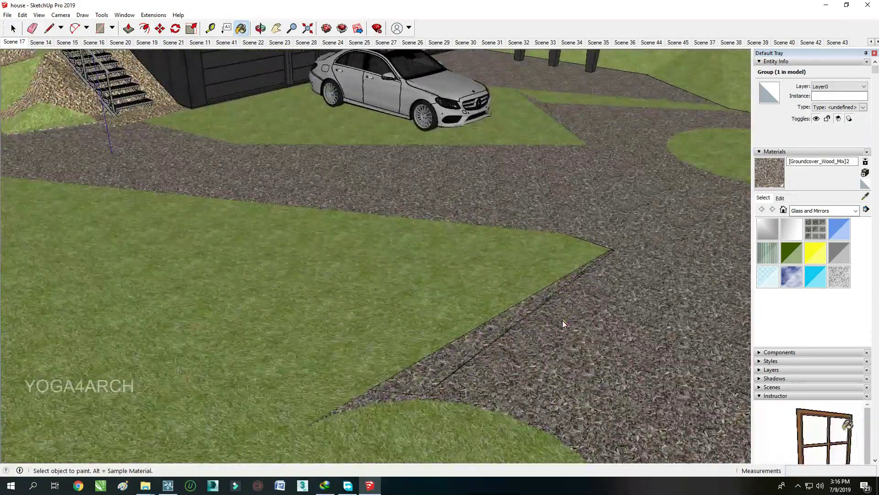
pyautogui.moveTo(562, 320); pyautogui.dragTo(399, 278, button='middle')
pyautogui.scroll(-3, 398, 277)
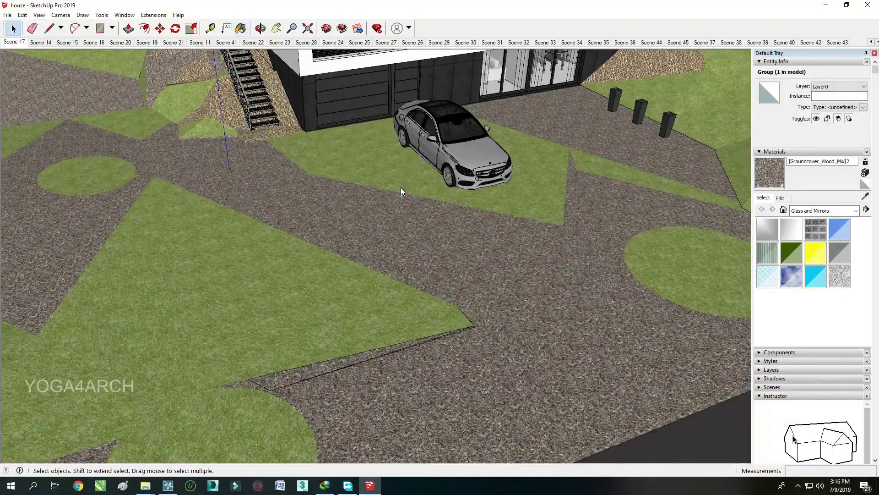
pyautogui.scroll(3, 400, 187)
pyautogui.moveTo(402, 174); pyautogui.dragTo(529, 214, button='middle')
pyautogui.scroll(-2, 485, 273)
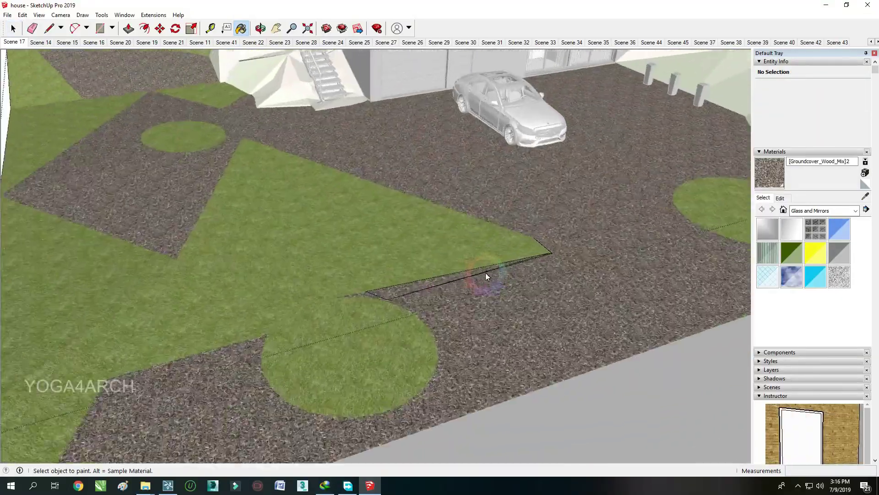
pyautogui.press('space')
pyautogui.scroll(5, 392, 264)
pyautogui.moveTo(392, 263)
pyautogui.mouseDown(button='middle')
pyautogui.moveTo(570, 177)
pyautogui.moveTo(495, 233)
pyautogui.mouseUp(button='middle')
pyautogui.scroll(3, 495, 234)
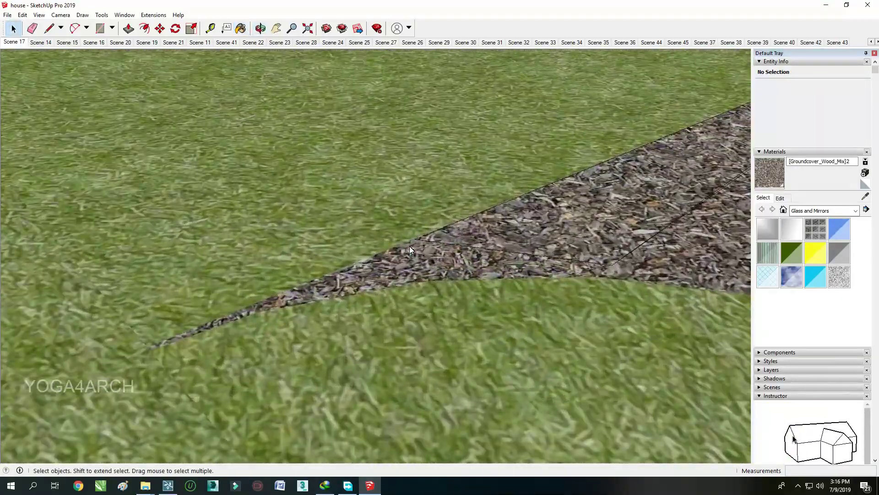
# Draw an edge across the gravel strip where it meets the triangular lawn.
pyautogui.click(415, 239)
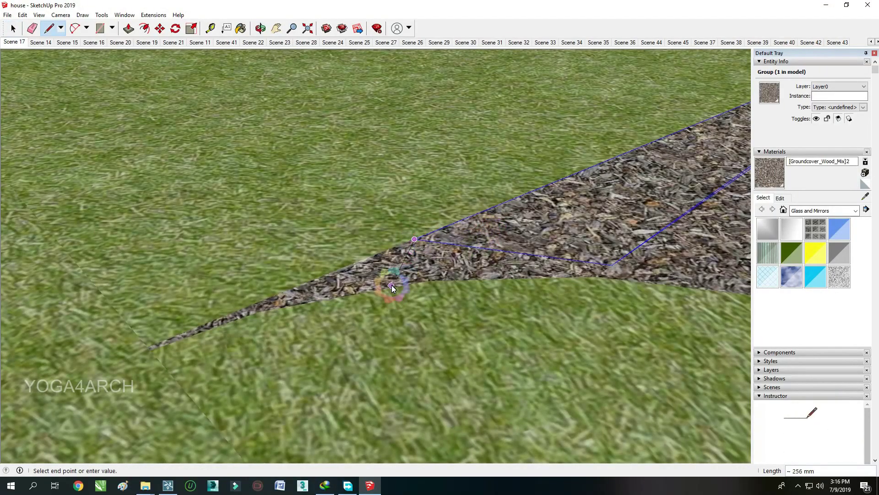
pyautogui.click(391, 285)
pyautogui.moveTo(504, 252)
pyautogui.mouseDown(button='middle')
pyautogui.moveTo(418, 395)
pyautogui.moveTo(482, 119)
pyautogui.mouseUp(button='middle')
pyautogui.press('space')
pyautogui.scroll(-5, 255, 240)
pyautogui.scroll(2, 513, 236)
pyautogui.scroll(2, 569, 289)
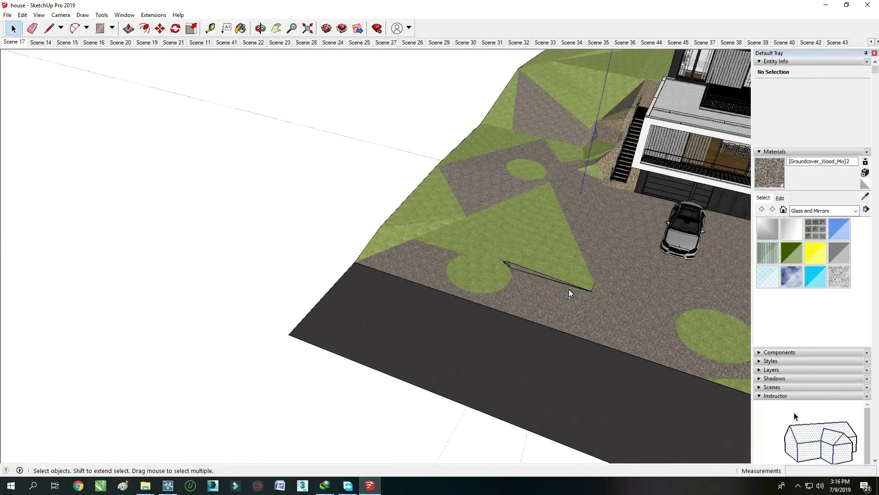
pyautogui.scroll(1, 563, 281)
pyautogui.scroll(1, 565, 293)
pyautogui.scroll(1, 563, 295)
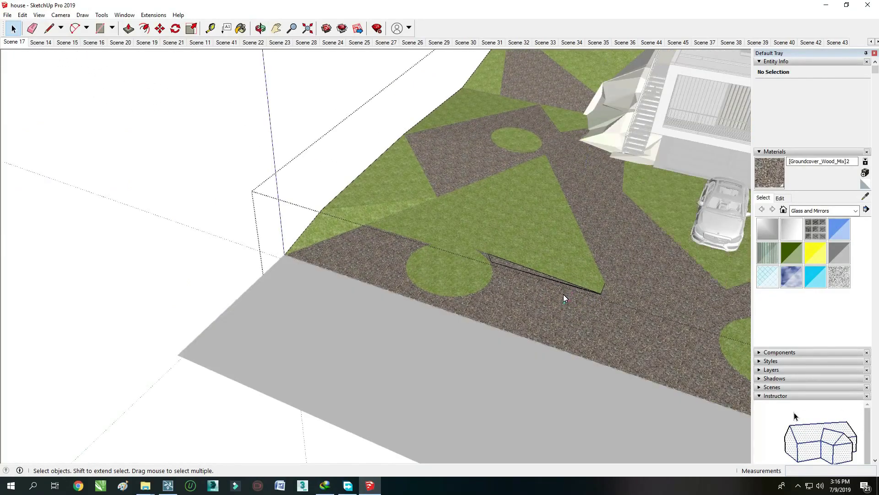
pyautogui.scroll(3, 563, 294)
# Move the asphalt driveway group back in front of the house.
pyautogui.moveTo(563, 294)
pyautogui.mouseDown(button='middle')
pyautogui.moveTo(596, 194)
pyautogui.moveTo(539, 183)
pyautogui.mouseUp(button='middle')
pyautogui.scroll(-5, 595, 194)
pyautogui.click(539, 183)
pyautogui.press('m')
pyautogui.scroll(-2, 539, 184)
pyautogui.click(558, 342)
pyautogui.write('5000')
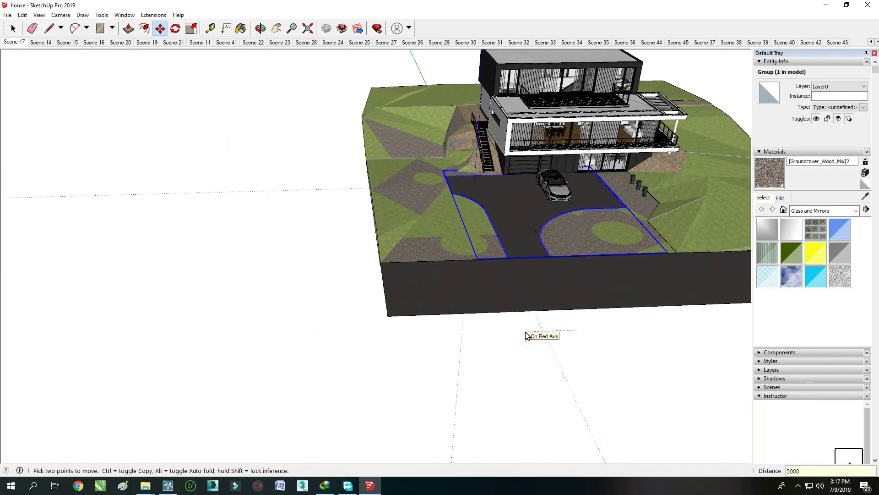
# Move the driveway group 5000 along the red axis.
pyautogui.press('Return')
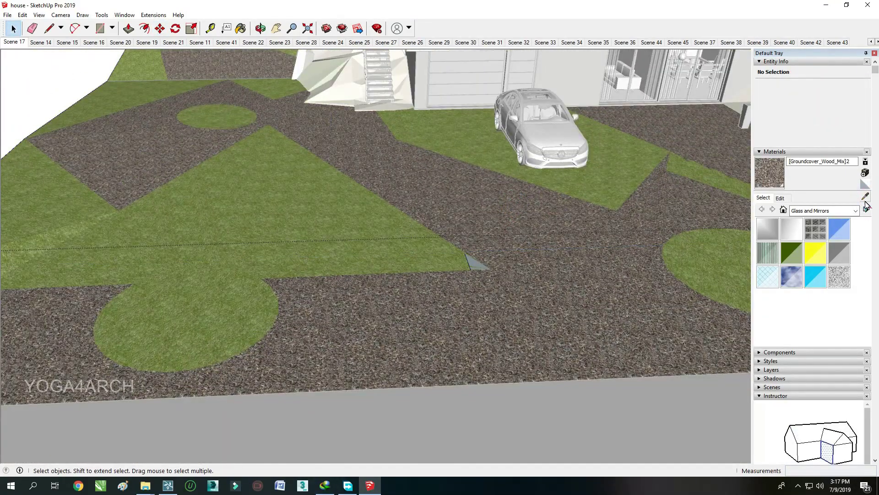
pyautogui.moveTo(376, 127); pyautogui.dragTo(433, 256, button='middle')
pyautogui.press('space')
pyautogui.scroll(-5, 322, 294)
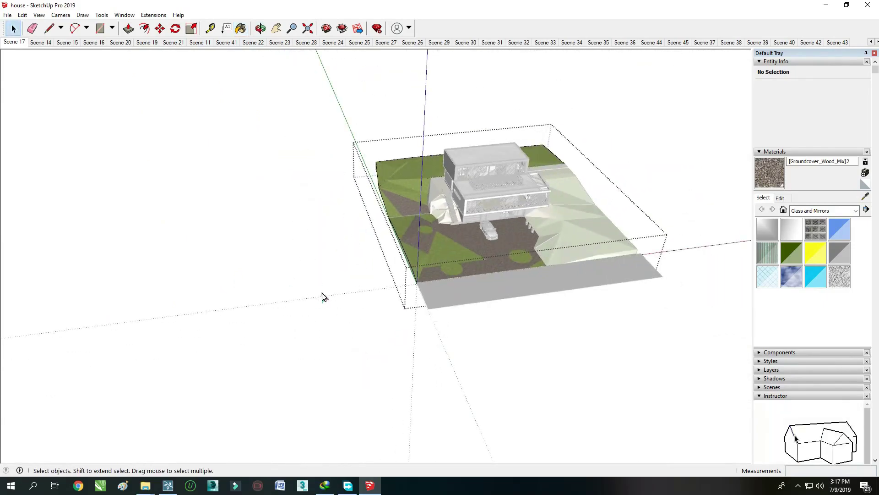
pyautogui.scroll(-4, 206, 224)
pyautogui.press('m')
pyautogui.click(192, 278)
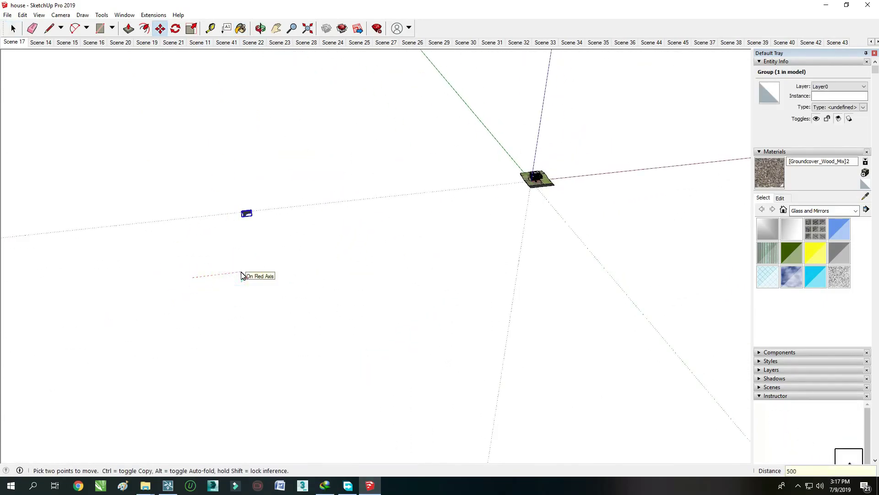
pyautogui.scroll(5, 536, 178)
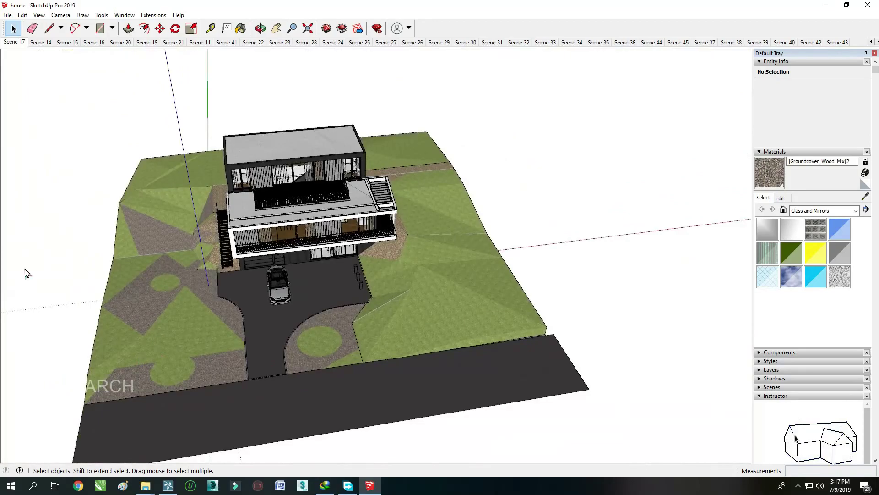
# Re-save the house model in SketchUp Version 8 format, replacing the existing file.
pyautogui.click(8, 15)
pyautogui.click(27, 65)
pyautogui.click(476, 370)
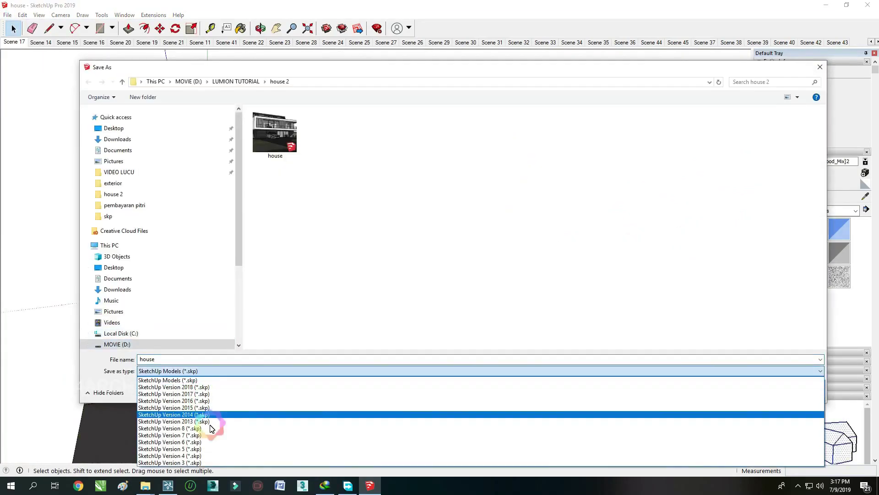
pyautogui.click(216, 432)
pyautogui.click(753, 392)
pyautogui.click(473, 243)
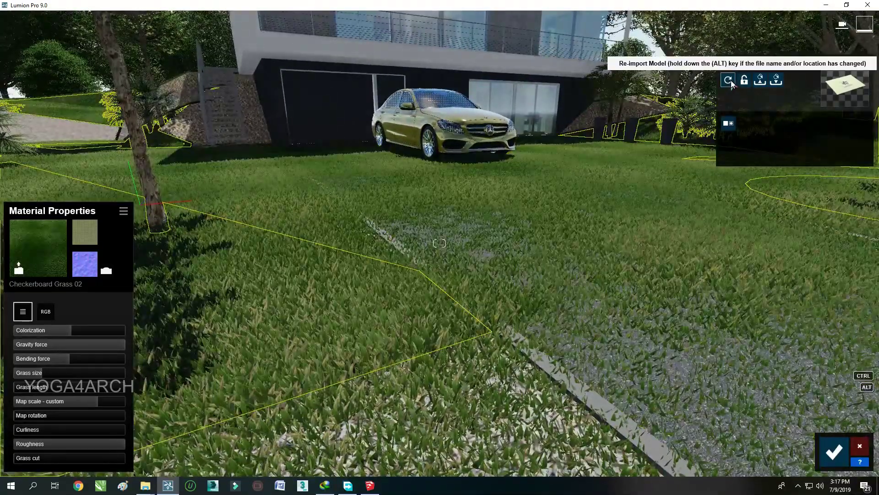
# Re-import the updated model, then give the lawn Wild Grass 02 with grass length 0.3.
pyautogui.click(729, 80)
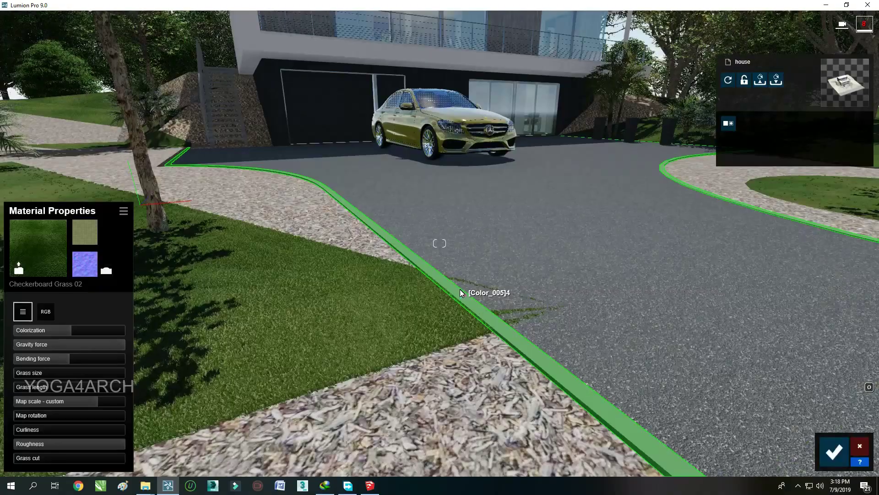
pyautogui.moveTo(460, 289); pyautogui.dragTo(482, 307, button='right')
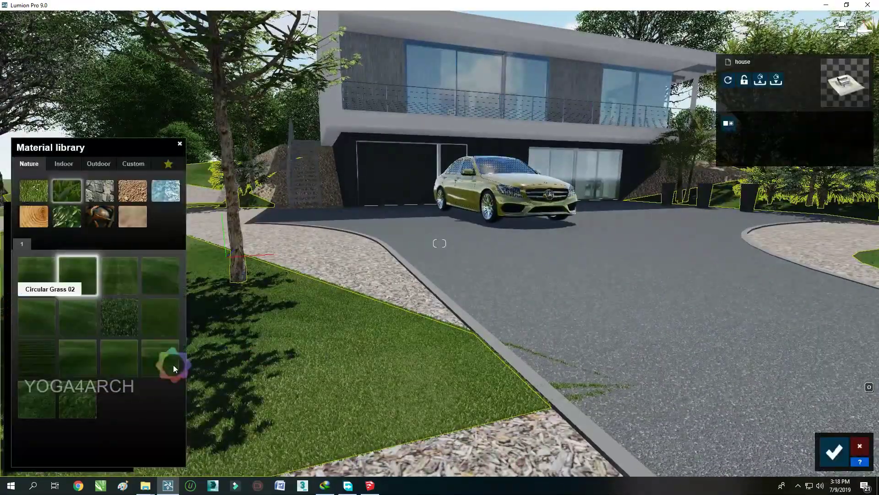
pyautogui.hotkey('shift', '1')
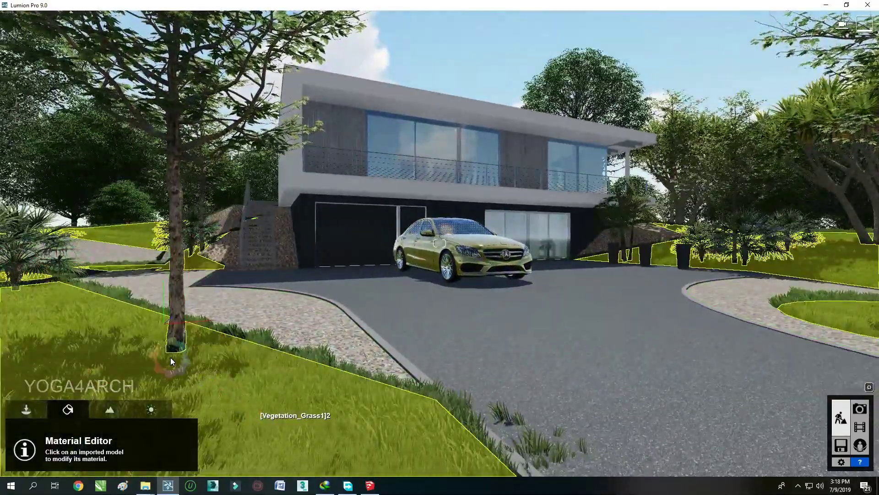
pyautogui.keyDown('shift'); pyautogui.moveTo(36, 390); pyautogui.dragTo(46, 386); pyautogui.keyUp('shift')
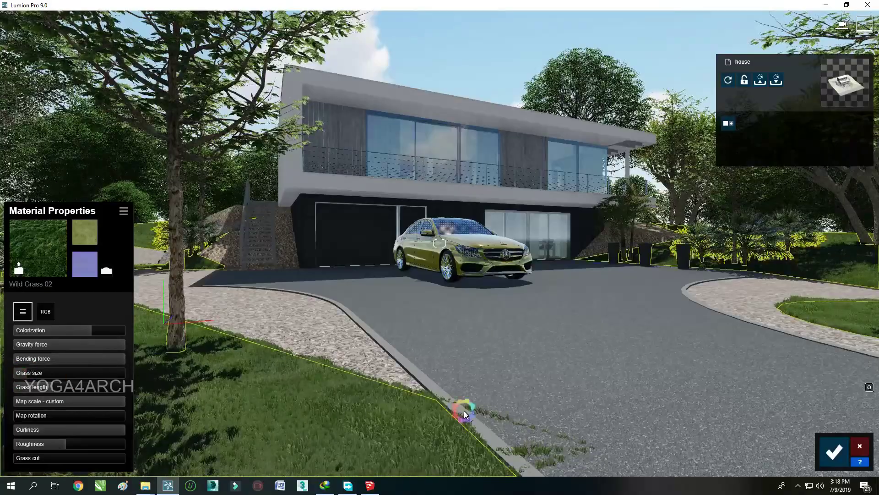
pyautogui.click(834, 451)
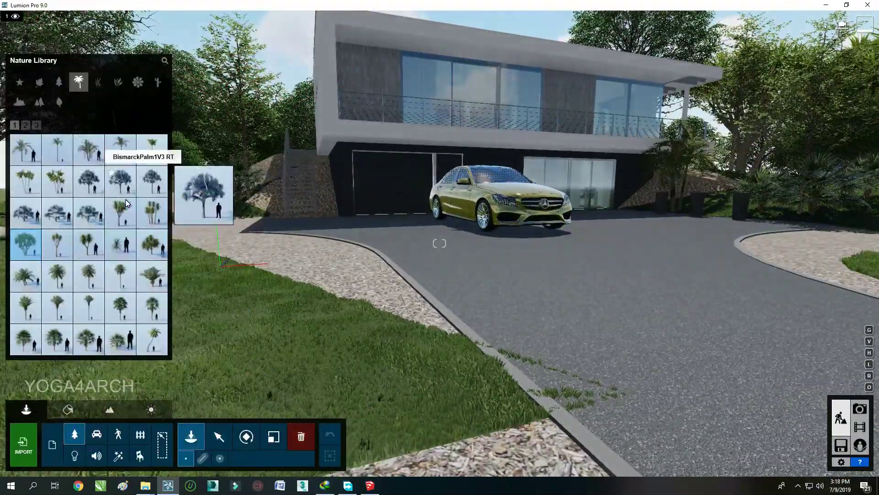
# Plant several conifers from the Nature Library beside the house and near the road.
pyautogui.click(38, 128)
pyautogui.moveTo(26, 147)
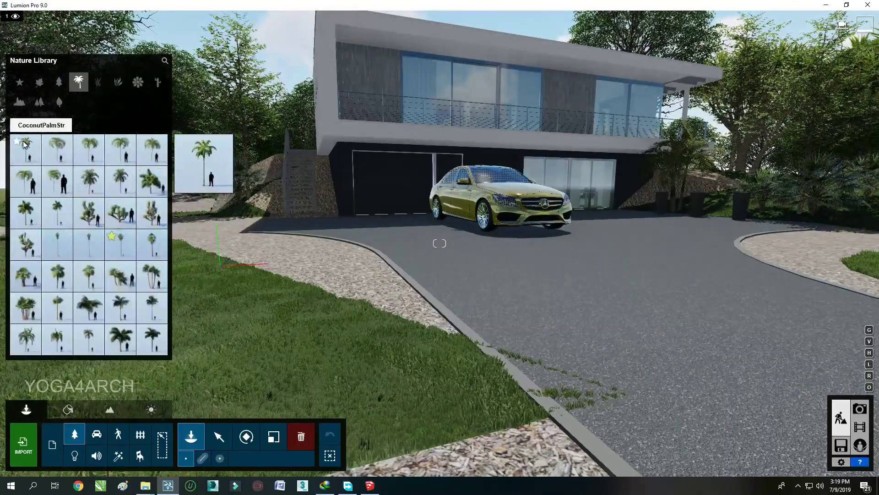
pyautogui.moveTo(24, 145); pyautogui.dragTo(200, 223, button='right')
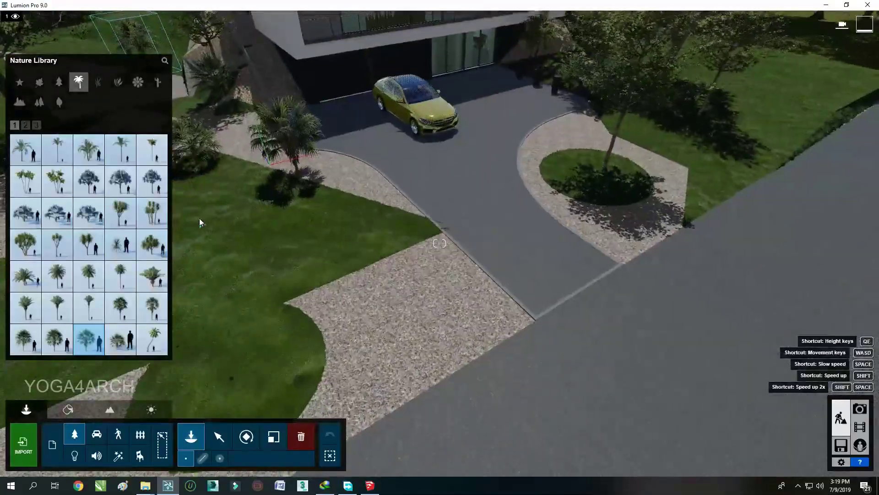
pyautogui.click(59, 82)
pyautogui.click(48, 125)
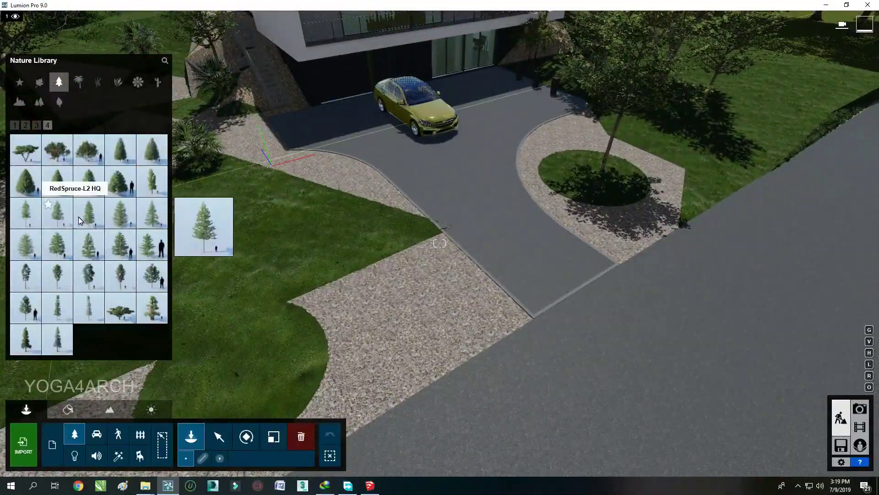
pyautogui.click(79, 220)
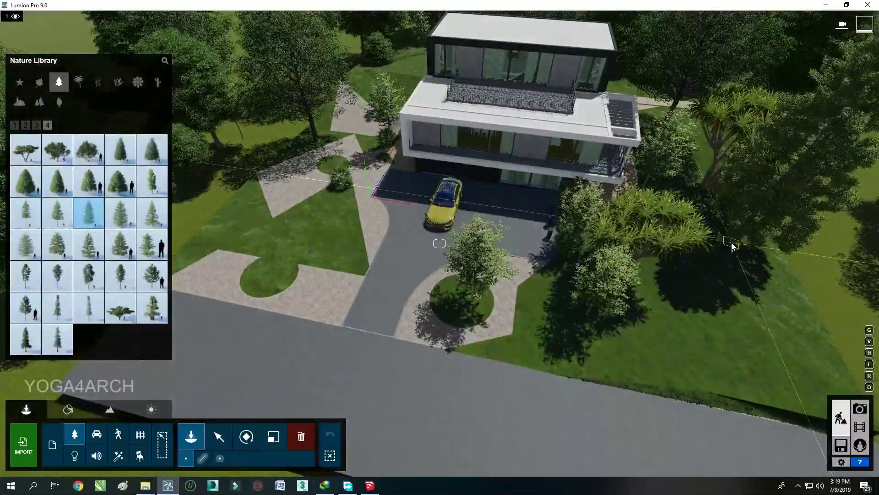
pyautogui.click(732, 246)
pyautogui.scroll(-5, 409, 64)
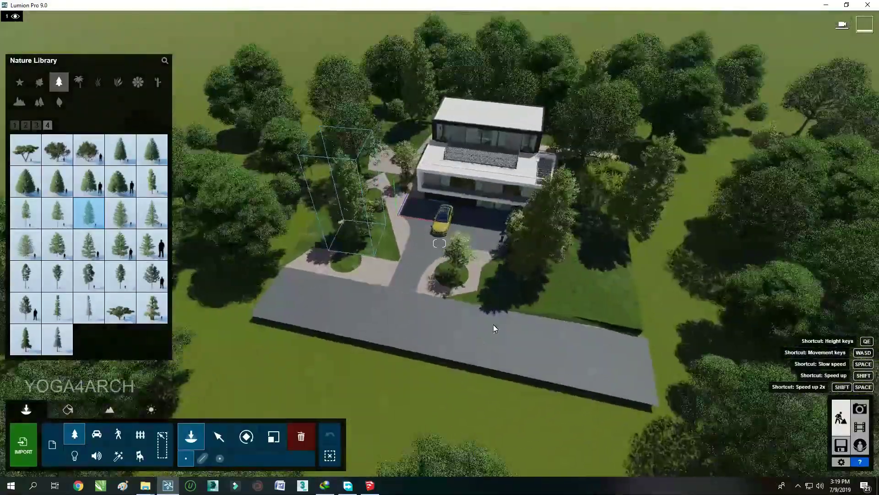
pyautogui.click(355, 359)
pyautogui.click(558, 296)
# Restore the Photo 1 camera, then select the trees behind the driveway's grass island in build mode.
pyautogui.click(860, 408)
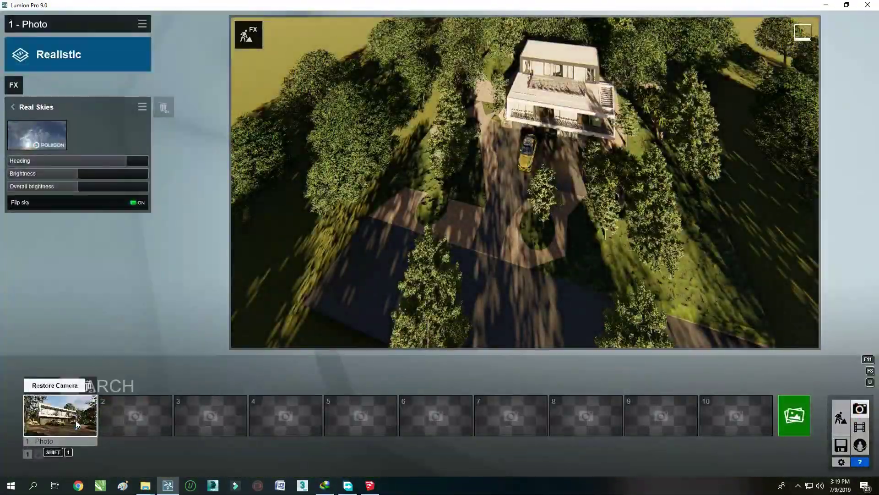
pyautogui.click(76, 419)
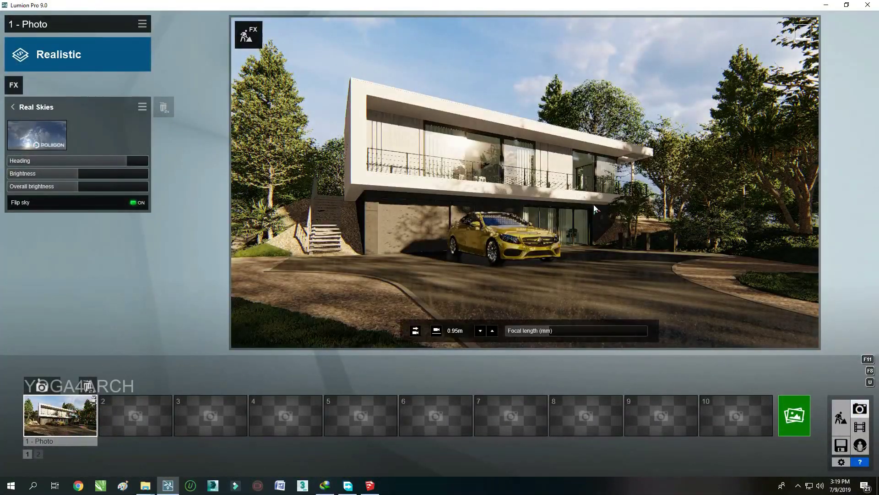
pyautogui.click(841, 418)
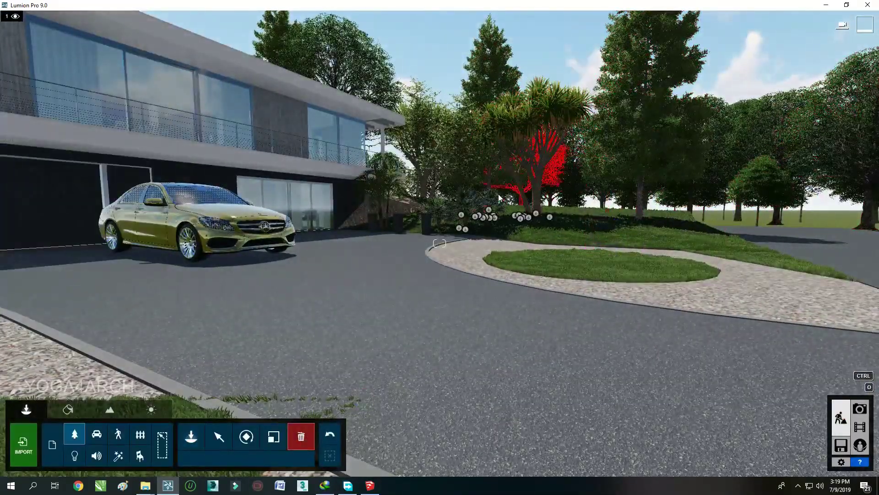
pyautogui.keyDown('ctrl'); pyautogui.moveTo(504, 185); pyautogui.dragTo(625, 238); pyautogui.keyUp('ctrl')
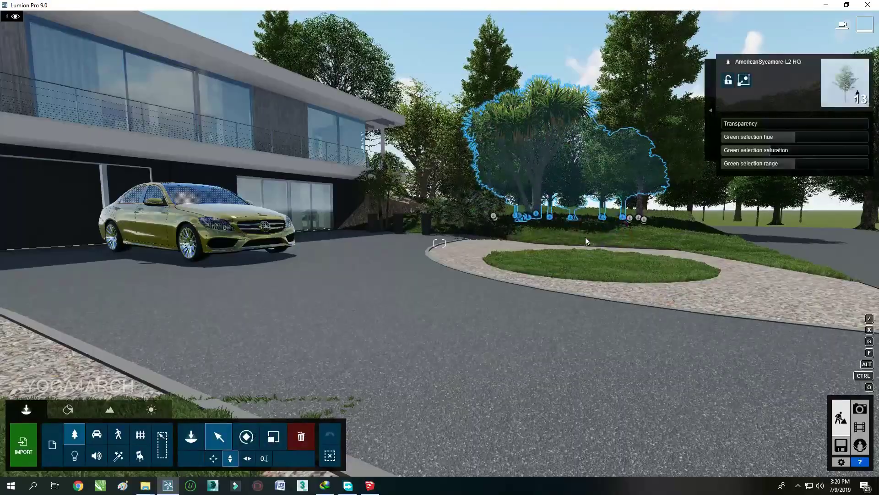
pyautogui.click(603, 259)
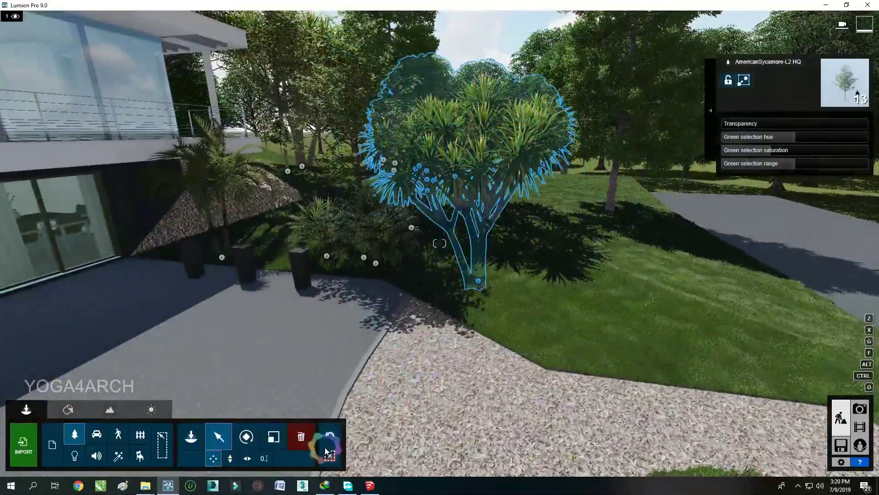
# Select the Cabbage Tree Group, then browse plants such as AmericanHolly RT in the Nature Library.
pyautogui.click(326, 452)
pyautogui.click(481, 285)
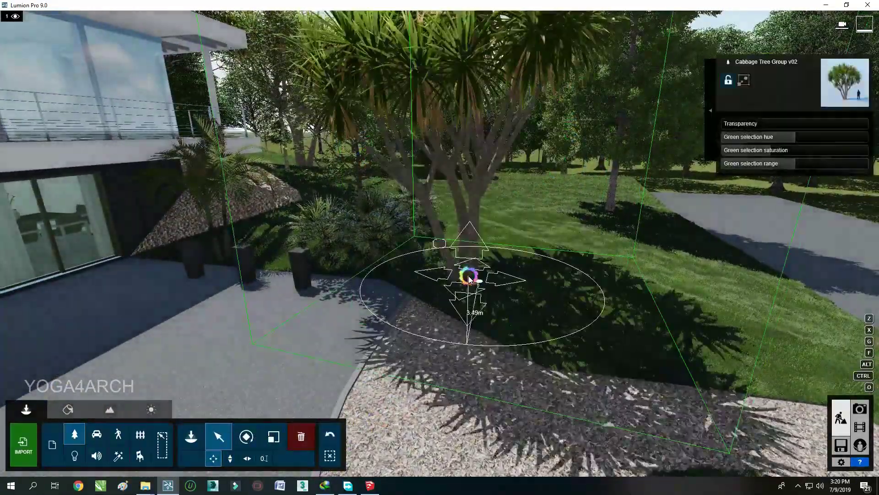
pyautogui.click(78, 436)
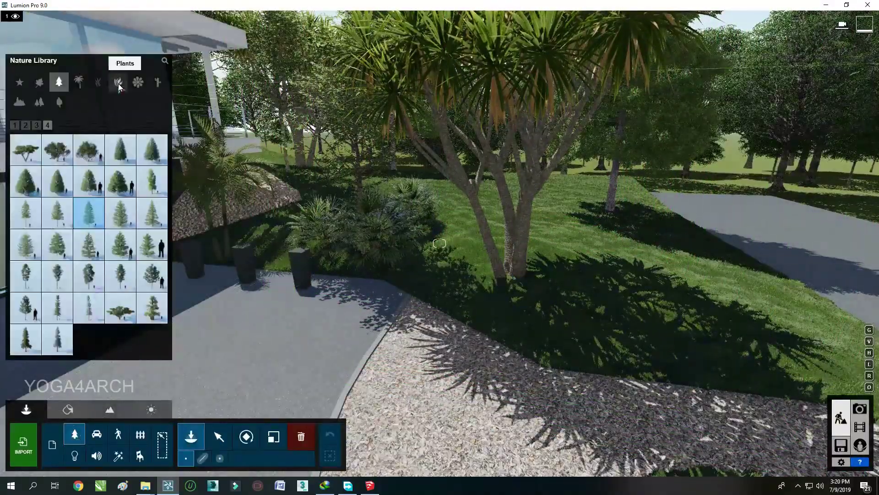
pyautogui.click(119, 83)
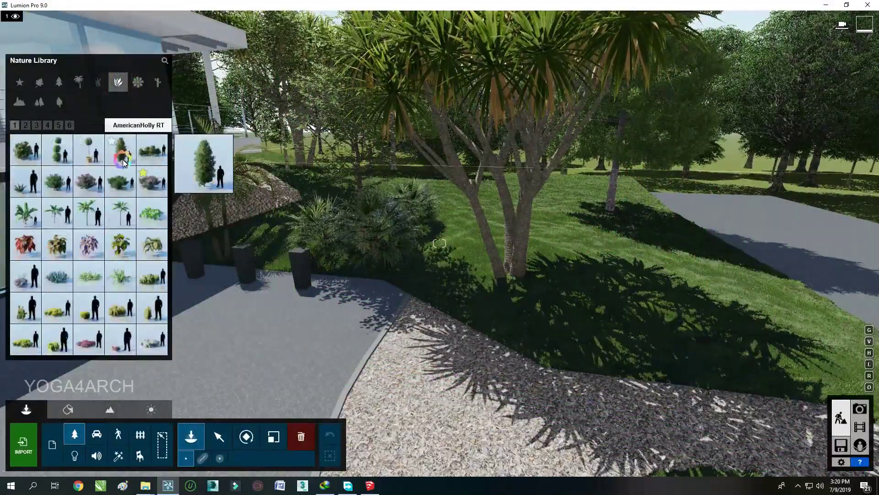
pyautogui.click(124, 162)
pyautogui.moveTo(749, 353); pyautogui.dragTo(575, 211, button='right')
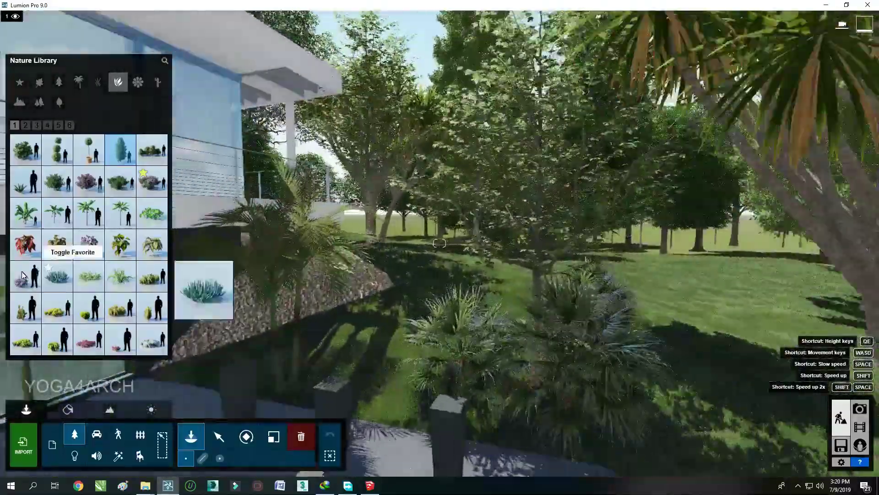
pyautogui.click(120, 276)
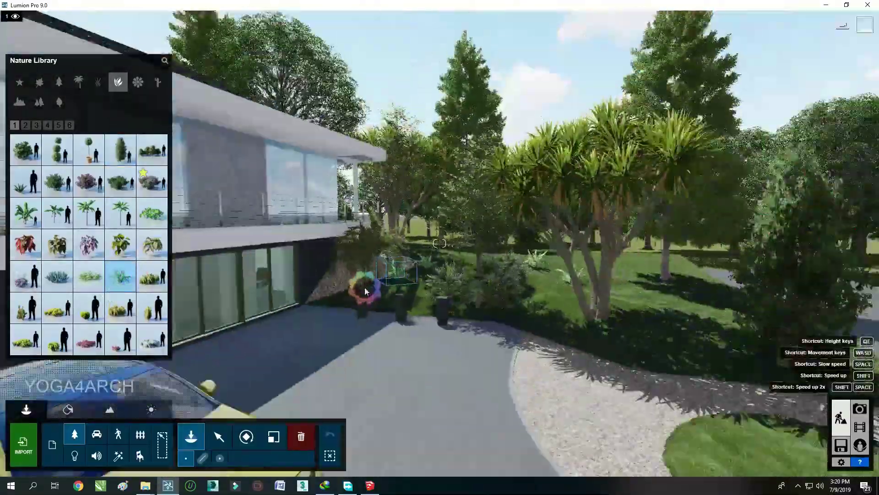
pyautogui.moveTo(365, 291); pyautogui.dragTo(321, 348, button='right')
# Browse outdoor materials for the ground surface, then close the material library unchanged.
pyautogui.click(67, 409)
pyautogui.click(313, 359)
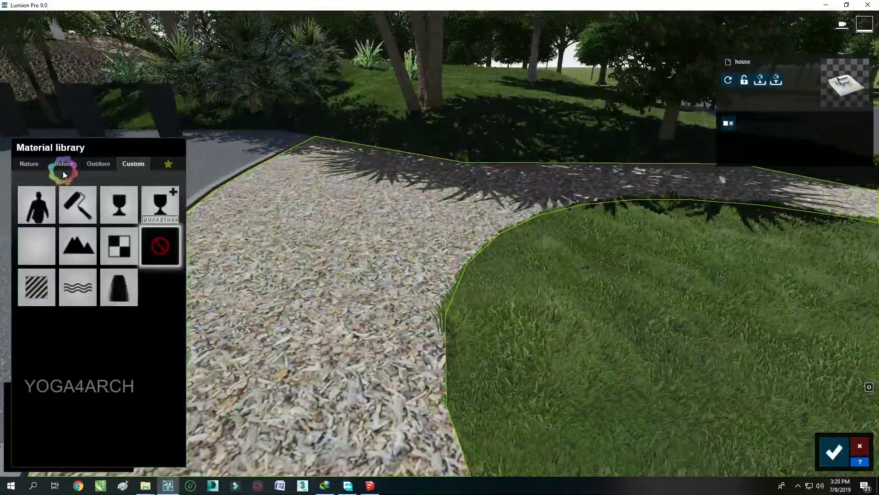
pyautogui.click(99, 163)
pyautogui.moveTo(367, 301)
pyautogui.mouseDown(button='right')
pyautogui.moveTo(554, 273)
pyautogui.moveTo(429, 304)
pyautogui.mouseUp(button='right')
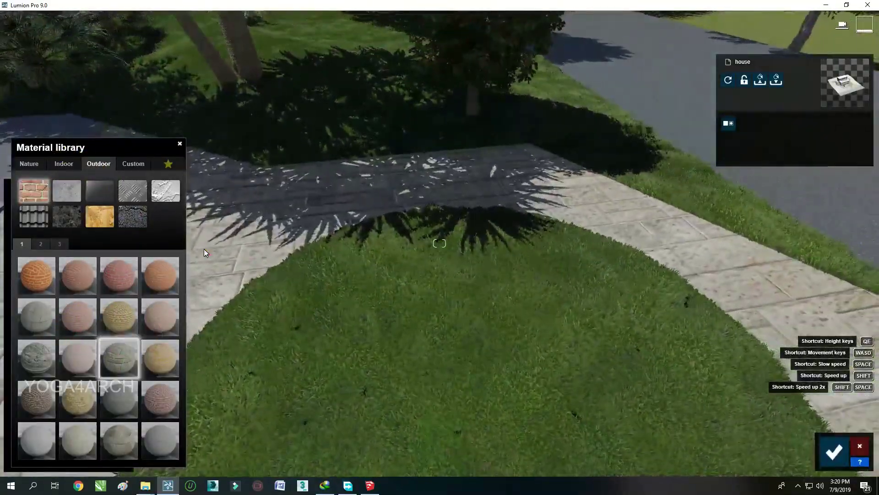
pyautogui.press('Escape')
pyautogui.click(68, 409)
# Plant Blue Chalk Sticks in the bed and two purple flowering shrubs by the stairs.
pyautogui.click(71, 280)
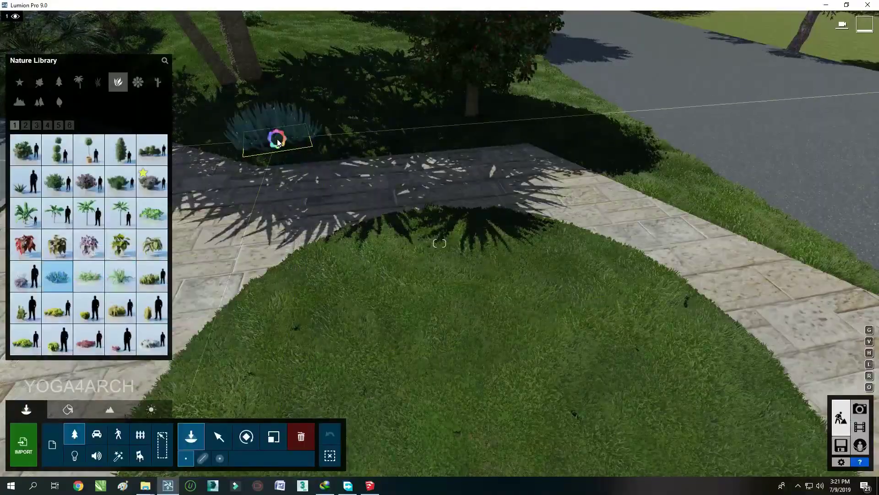
pyautogui.click(276, 100)
pyautogui.moveTo(276, 100); pyautogui.dragTo(575, 299, button='right')
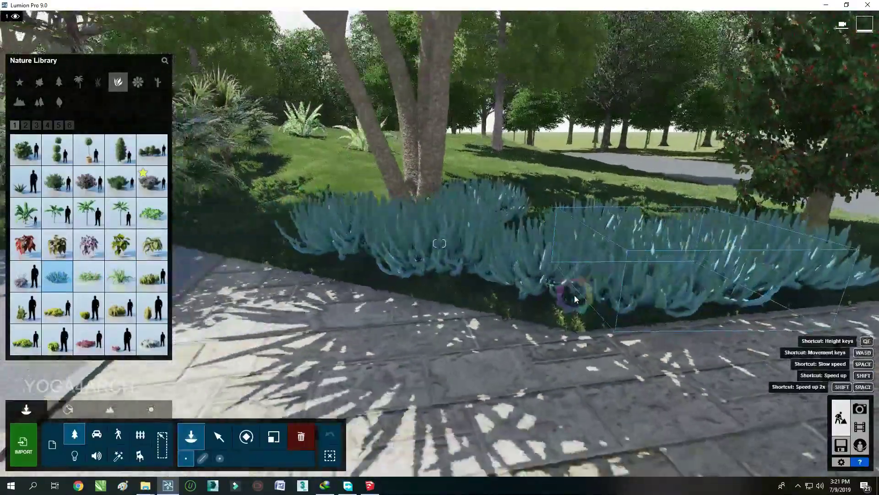
pyautogui.click(88, 181)
pyautogui.moveTo(352, 199)
pyautogui.mouseDown(button='right')
pyautogui.moveTo(354, 149)
pyautogui.moveTo(395, 185)
pyautogui.mouseUp(button='right')
pyautogui.click(344, 272)
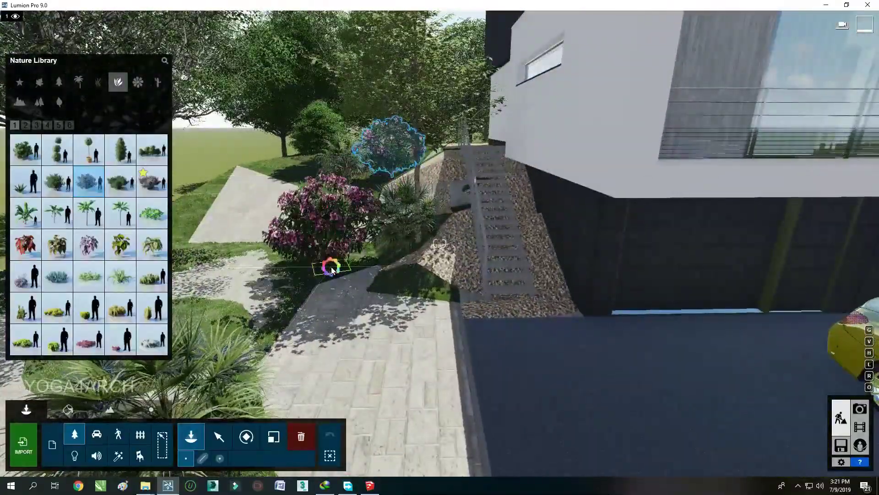
pyautogui.click(406, 265)
# Plant further shrubs in the garden beds near the driveway and car.
pyautogui.moveTo(406, 264); pyautogui.dragTo(321, 229, button='right')
pyautogui.click(26, 150)
pyautogui.click(294, 157)
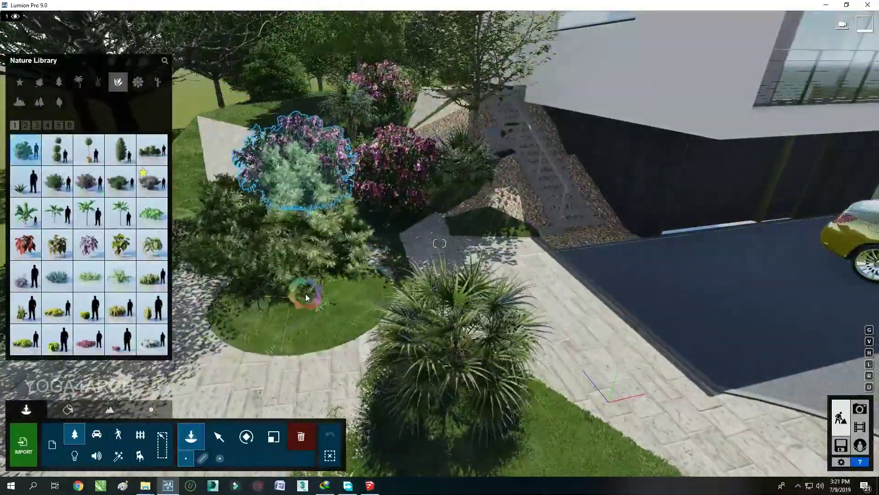
pyautogui.moveTo(306, 293)
pyautogui.mouseDown(button='right')
pyautogui.moveTo(393, 272)
pyautogui.moveTo(458, 206)
pyautogui.mouseUp(button='right')
pyautogui.click(510, 180)
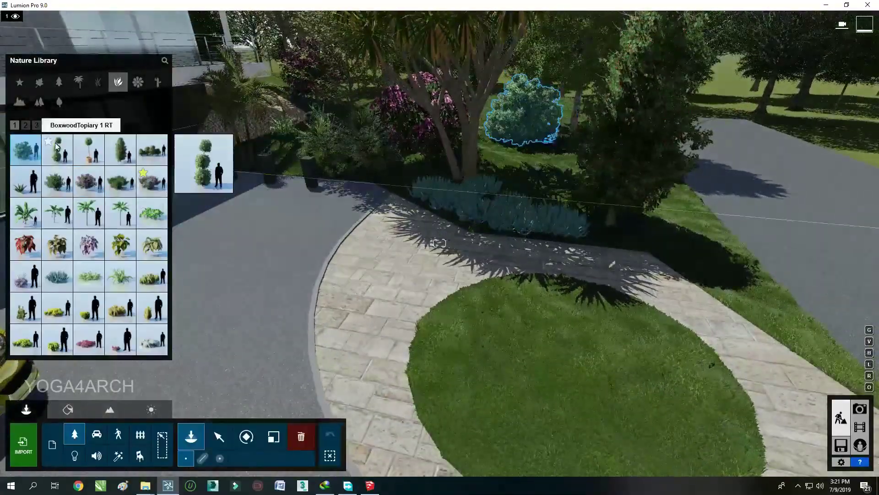
pyautogui.moveTo(506, 373); pyautogui.dragTo(511, 375, button='right')
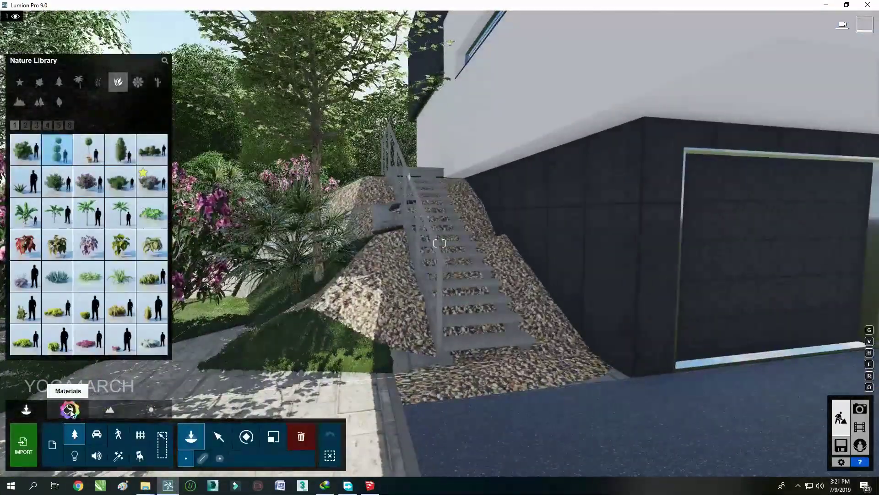
# Select the gravel slope beside the stairs and try Landscape and pebble gravel materials.
pyautogui.click(71, 411)
pyautogui.click(431, 311)
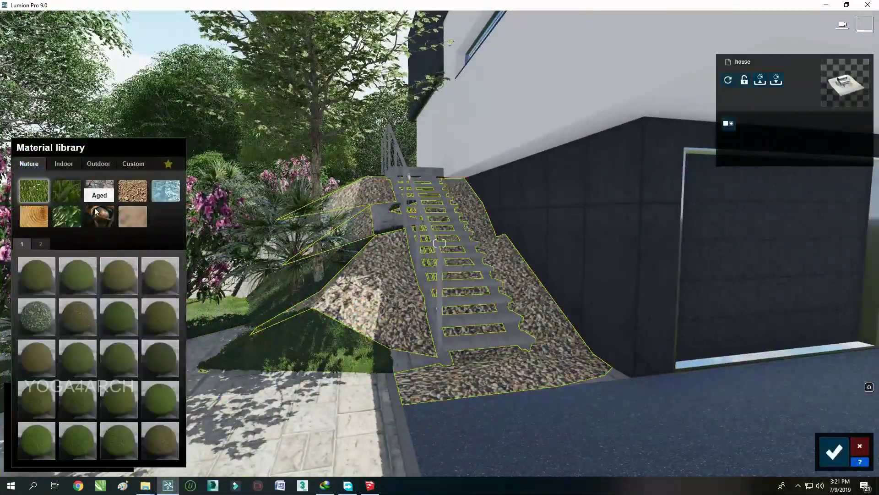
pyautogui.click(133, 164)
pyautogui.click(78, 246)
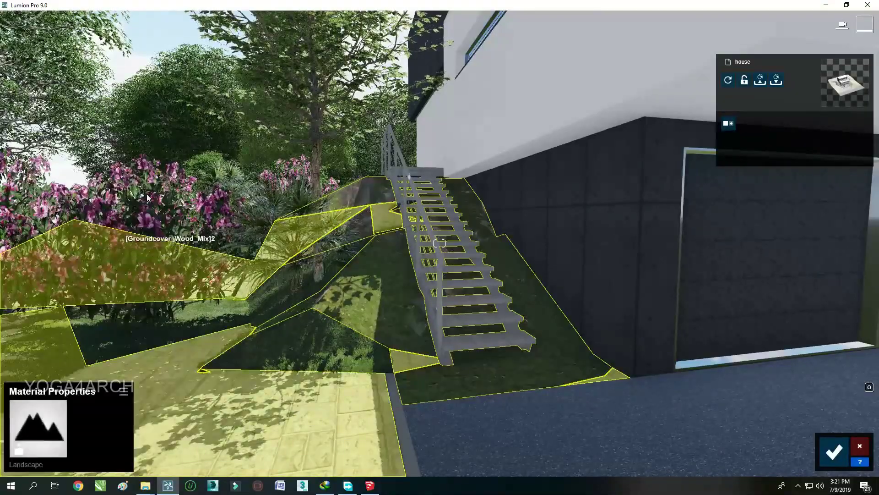
pyautogui.click(87, 164)
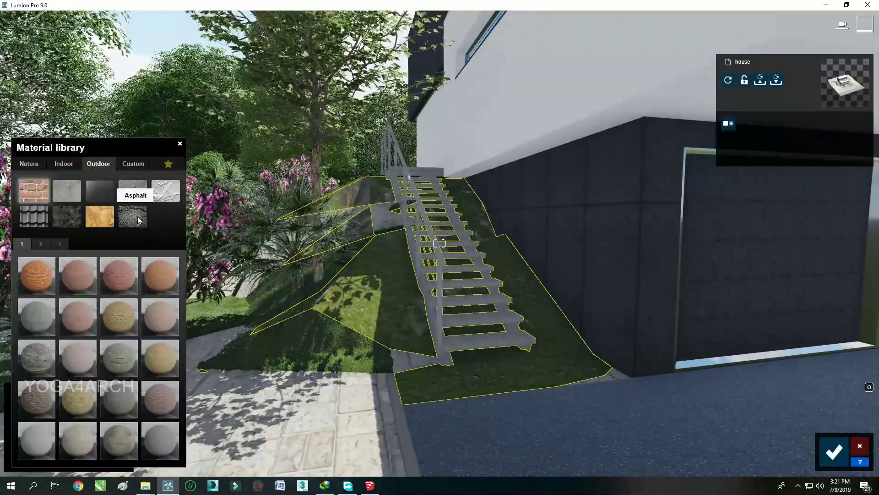
pyautogui.click(29, 163)
pyautogui.click(100, 190)
pyautogui.click(125, 399)
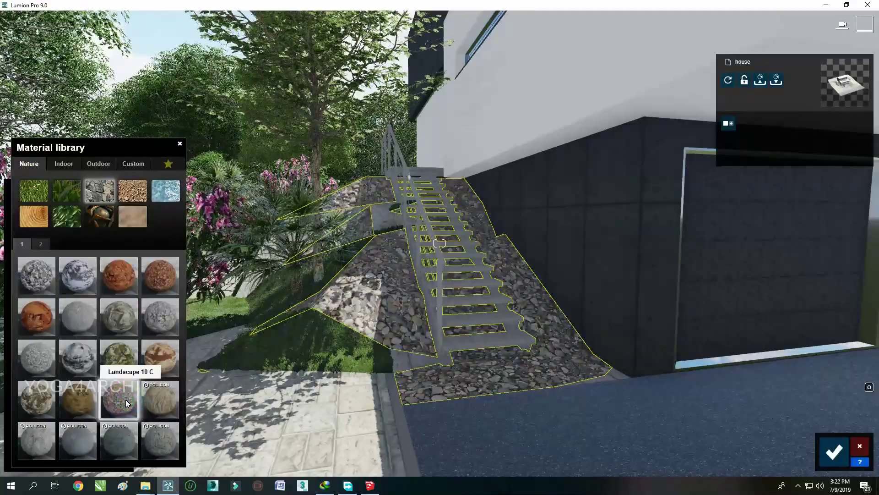
# Try sandy dirt and brown earth on the slope, then apply a grass material.
pyautogui.click(161, 410)
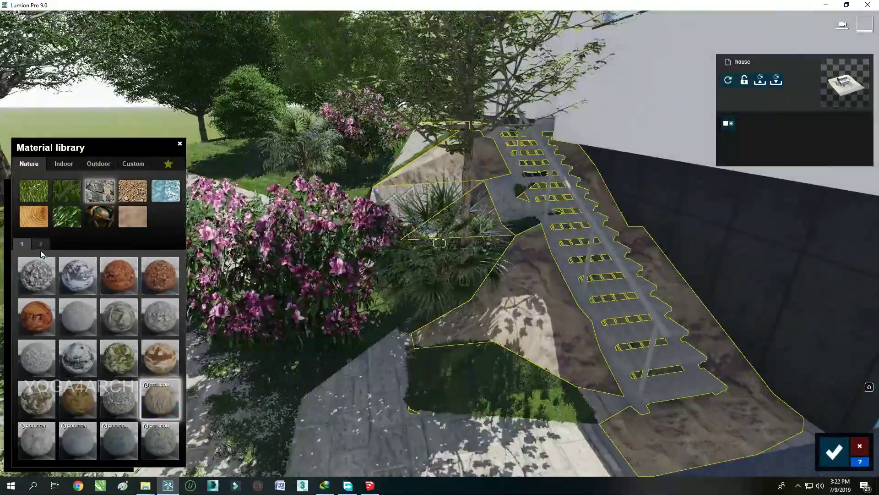
pyautogui.click(40, 244)
pyautogui.click(160, 275)
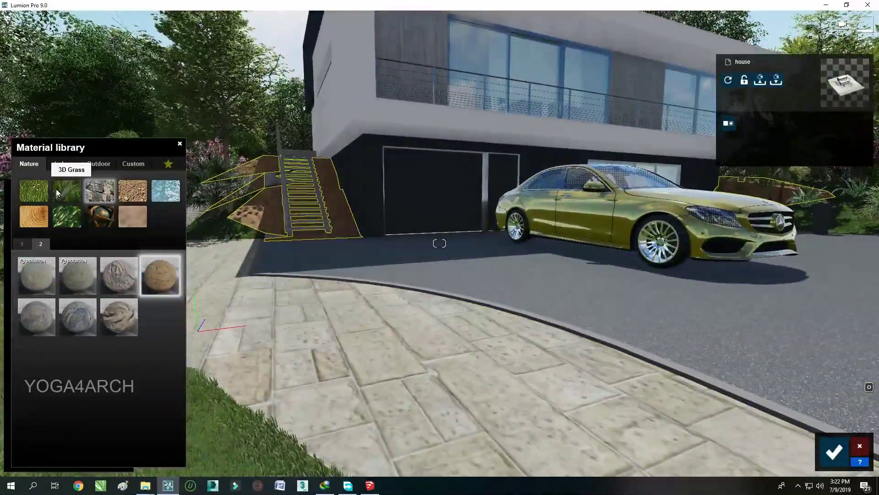
pyautogui.click(56, 188)
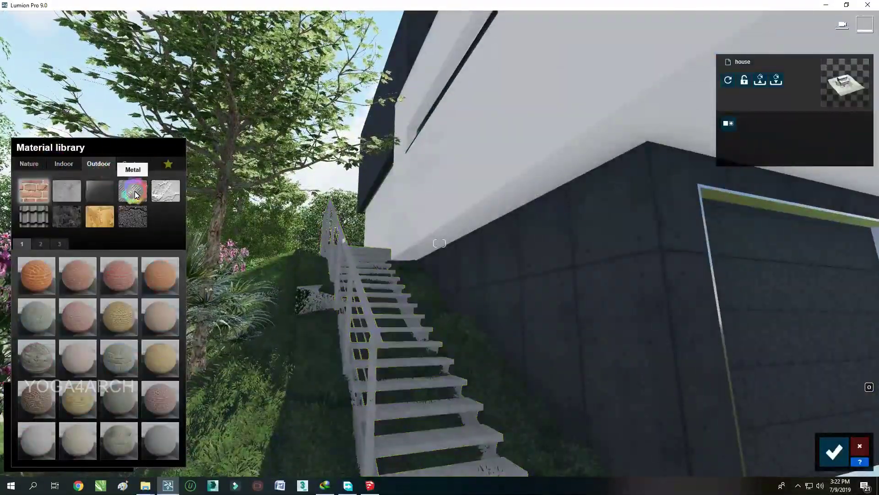
pyautogui.click(136, 195)
pyautogui.click(160, 440)
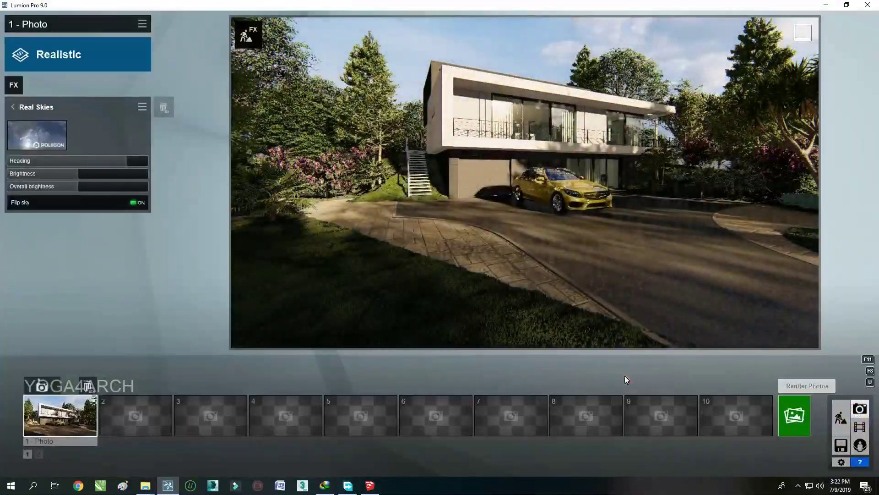
# Reframe and store Photo 1, turn the Real Skies heading to about 128.6, brightness 1.2.
pyautogui.moveTo(531, 298); pyautogui.dragTo(309, 318, button='right')
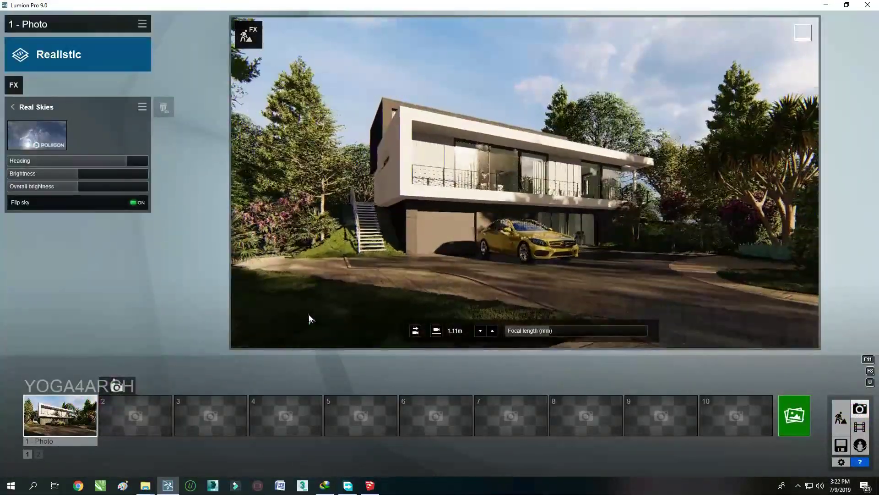
pyautogui.scroll(3, 350, 302)
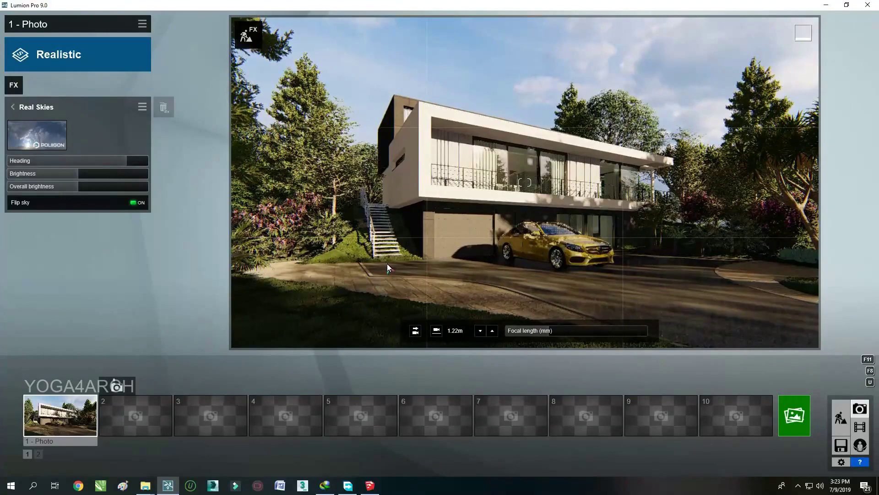
pyautogui.hotkey('ctrl', '1')
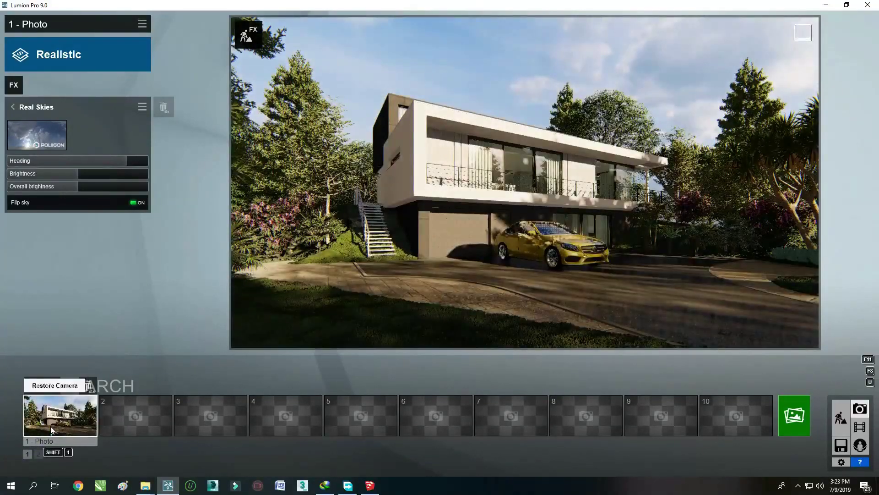
pyautogui.moveTo(118, 167); pyautogui.dragTo(133, 162)
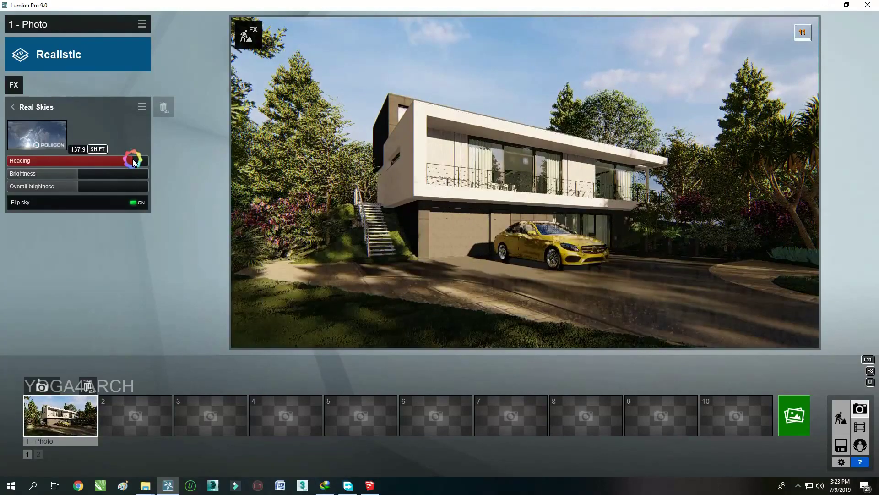
pyautogui.moveTo(132, 160); pyautogui.dragTo(133, 159)
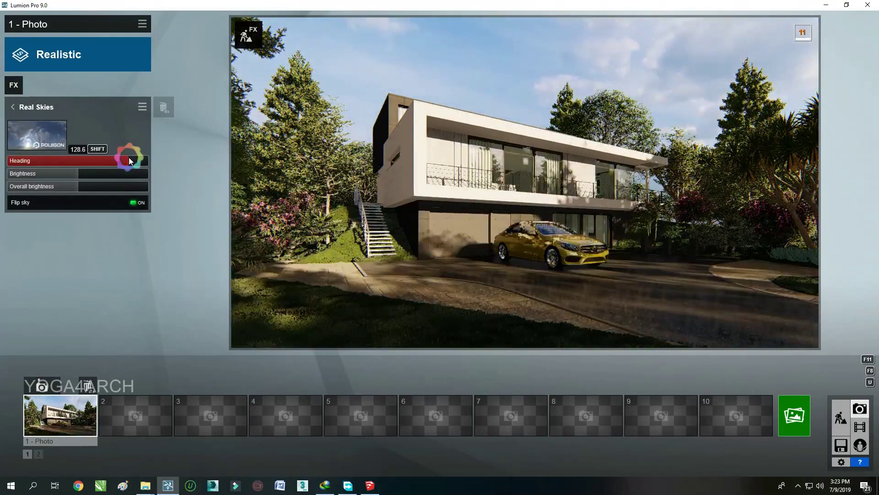
pyautogui.moveTo(88, 177); pyautogui.dragTo(93, 178)
# Render Photo 1 at Desktop 1920x1080, save the image, and return to editing.
pyautogui.click(786, 414)
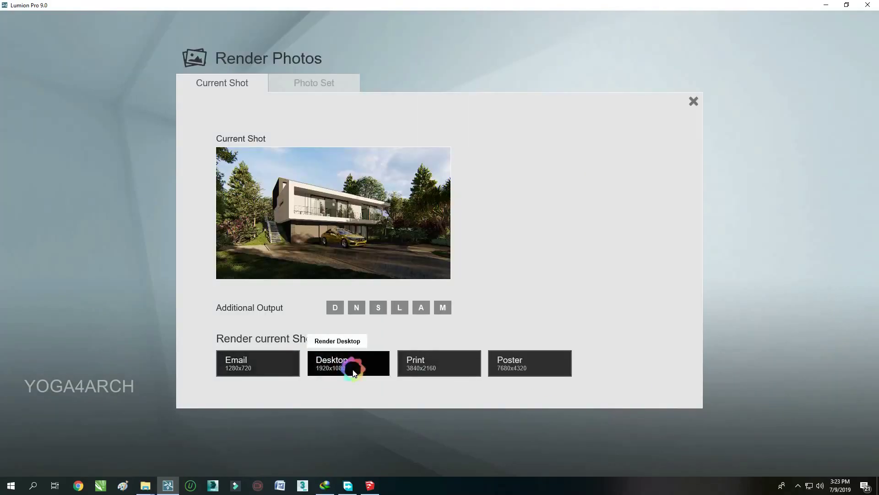
pyautogui.click(352, 369)
pyautogui.press('Return')
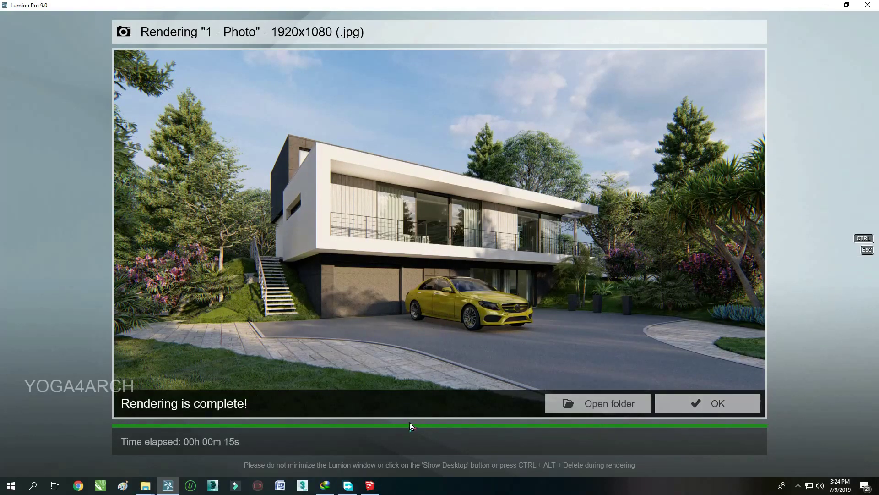
pyautogui.click(717, 405)
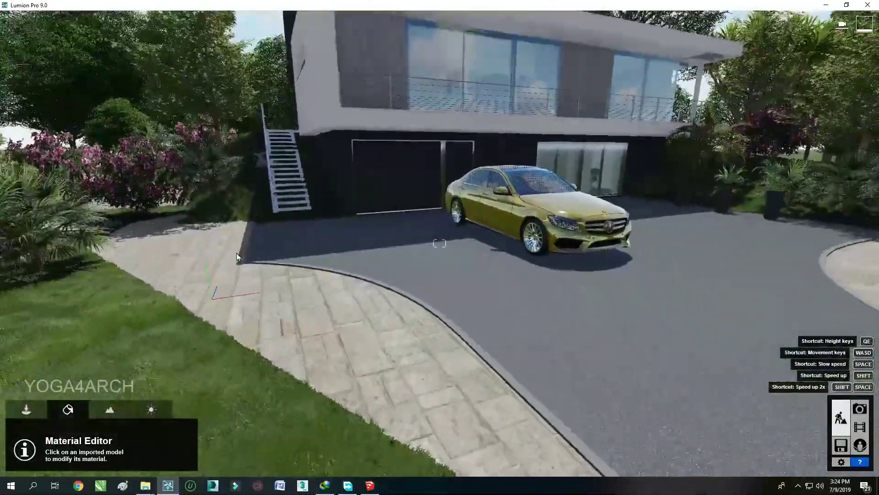
# Place and resize Esparto and other ornamental grass clumps on the lawn beside the walkway.
pyautogui.click(98, 82)
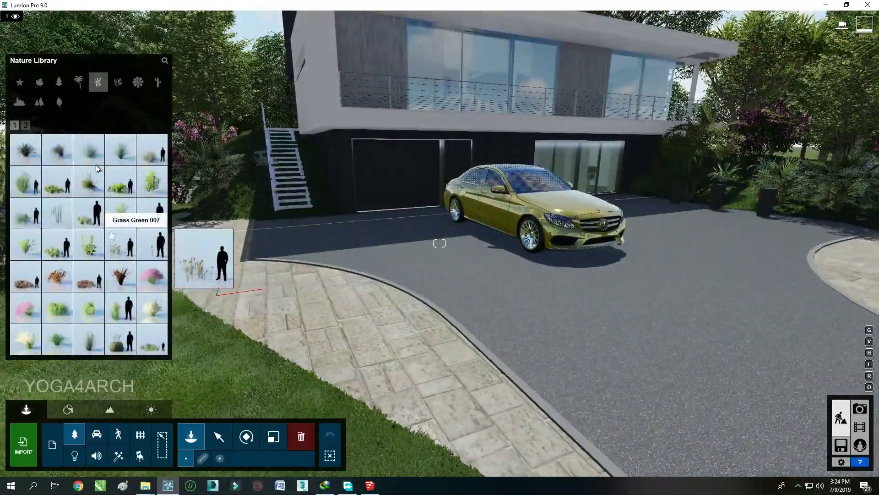
pyautogui.click(25, 126)
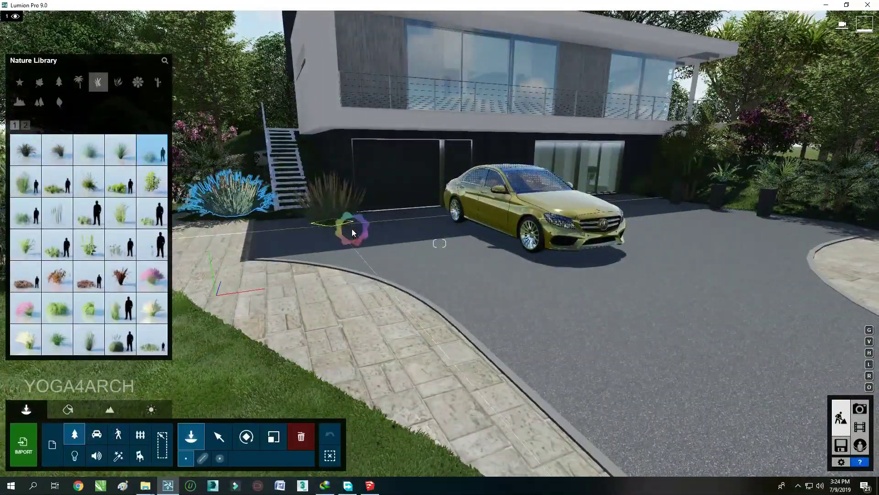
pyautogui.moveTo(353, 233); pyautogui.dragTo(397, 238, button='right')
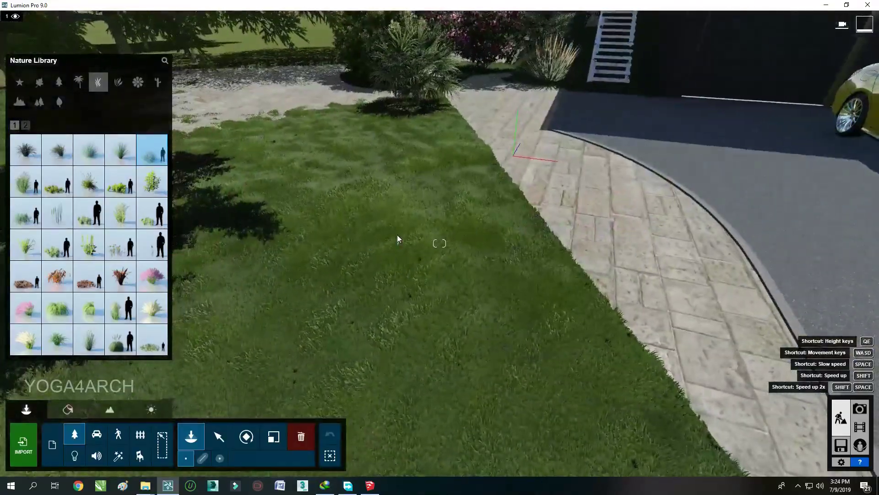
pyautogui.click(274, 436)
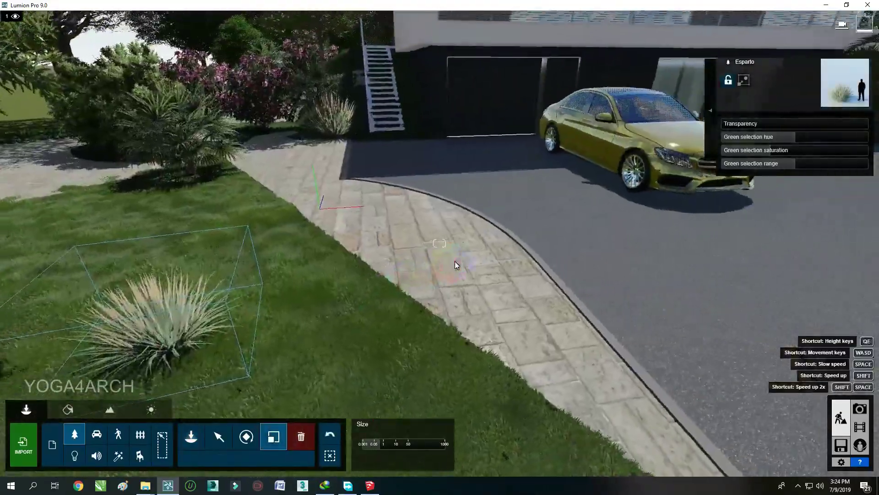
pyautogui.click(191, 436)
pyautogui.click(74, 433)
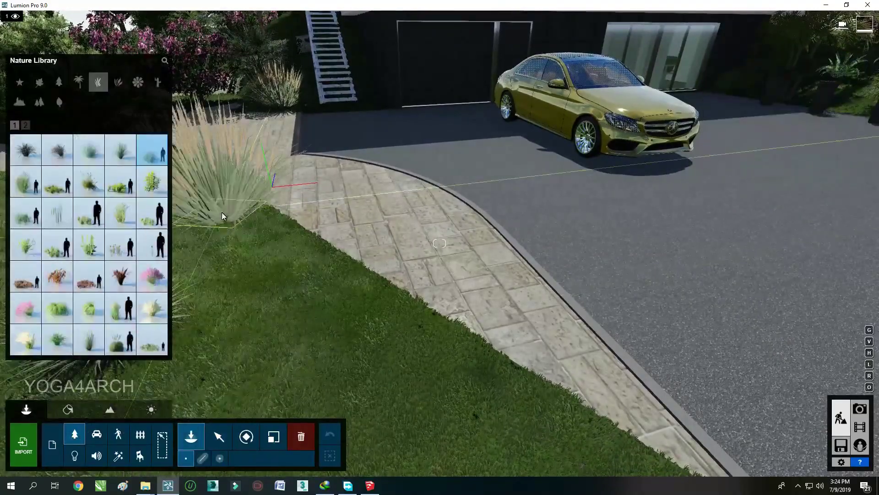
pyautogui.click(26, 127)
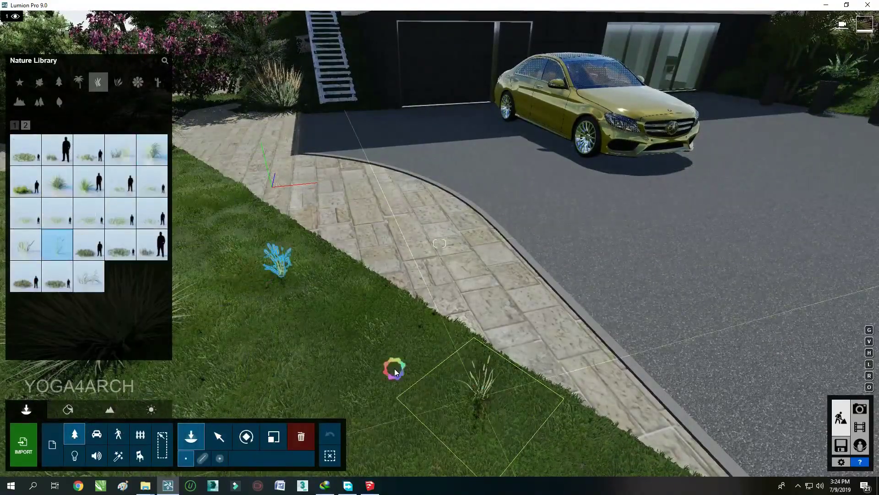
pyautogui.moveTo(773, 169); pyautogui.dragTo(599, 167, button='right')
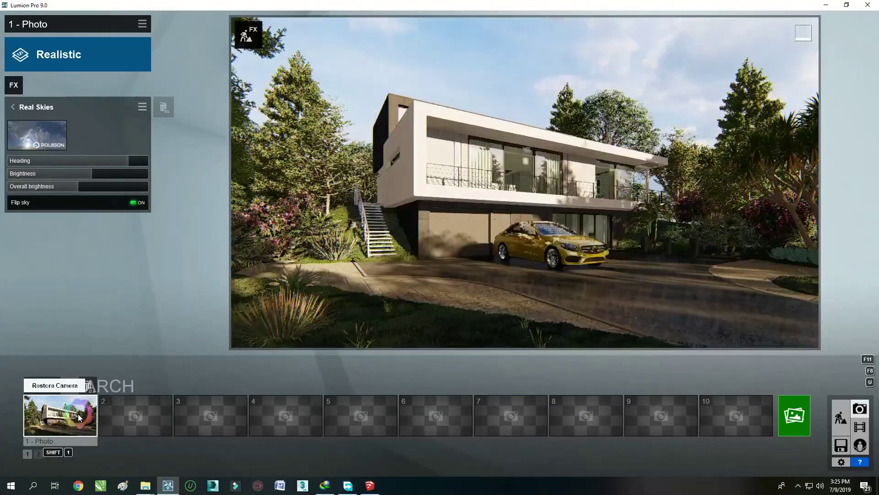
# Lower the camera, store it as Photo 1, and brighten the Real Skies.
pyautogui.press('e')
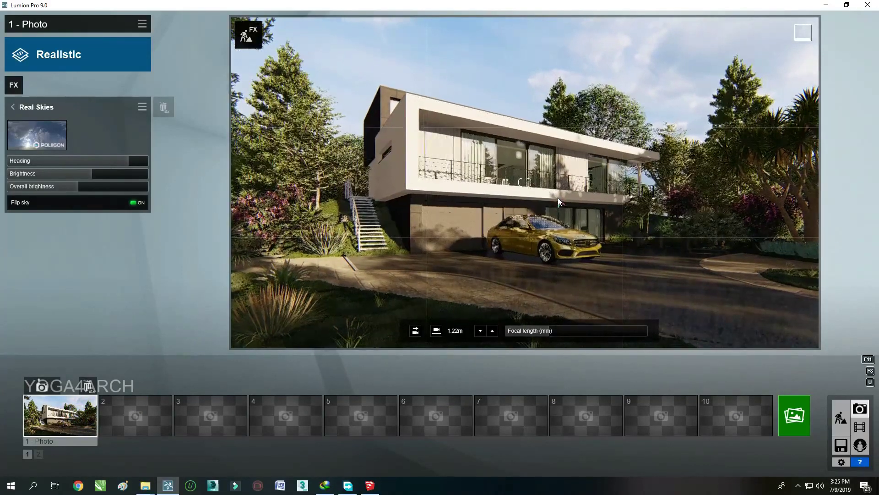
pyautogui.press('q')
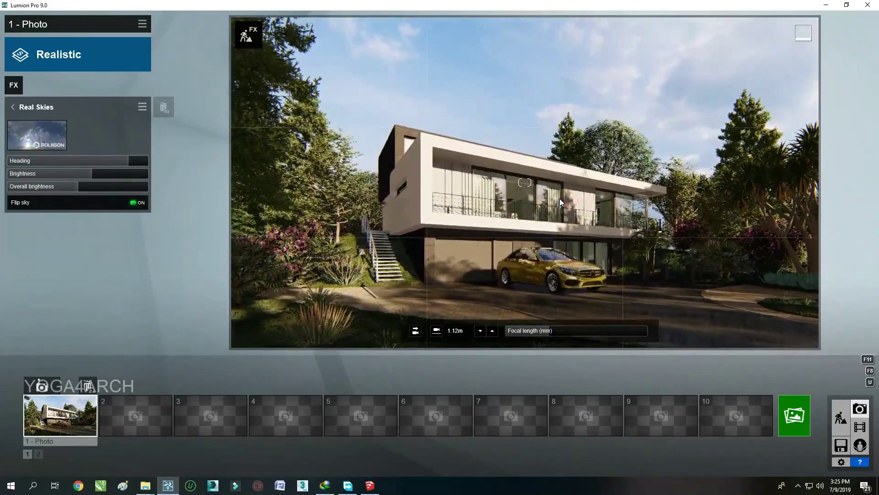
pyautogui.scroll(2, 374, 275)
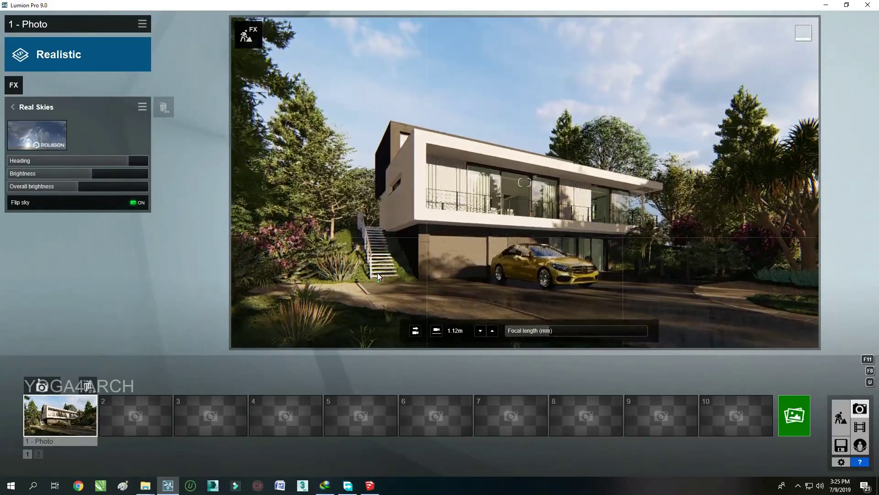
pyautogui.click(52, 388)
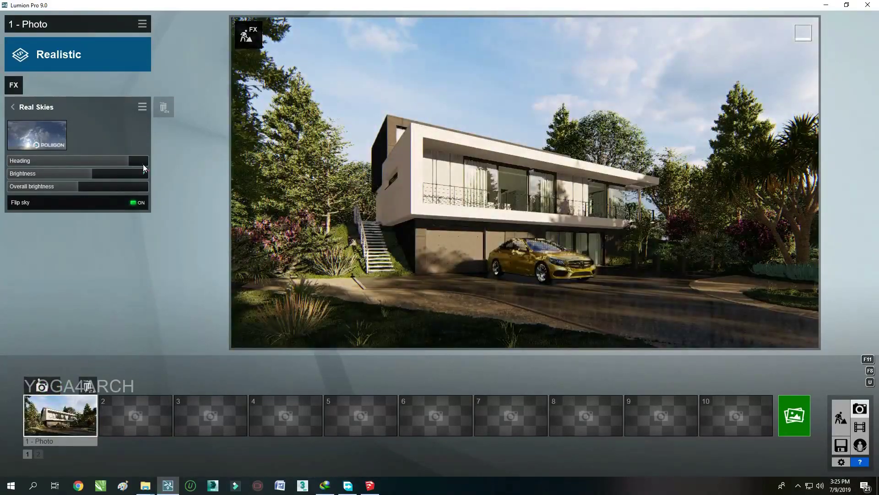
pyautogui.moveTo(103, 181); pyautogui.dragTo(115, 183)
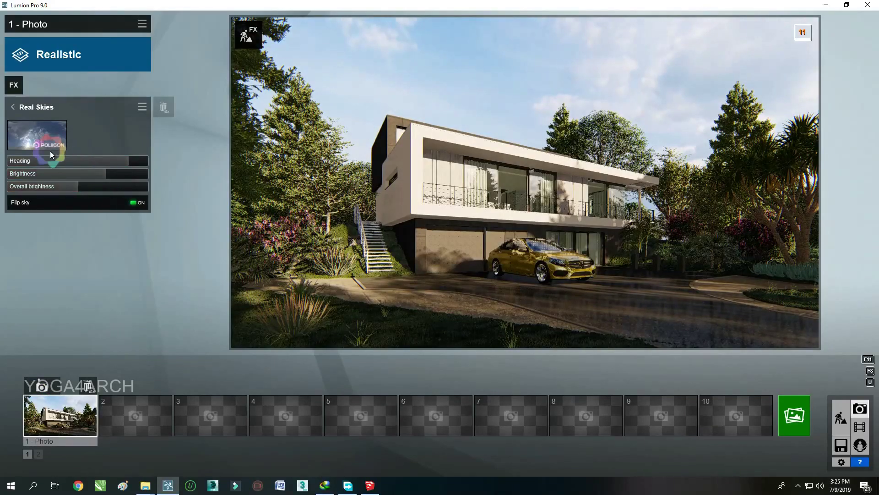
# Add Global Illumination with an adjusted sun amount and start a 3840x2160 render.
pyautogui.click(13, 85)
pyautogui.click(233, 81)
pyautogui.click(568, 237)
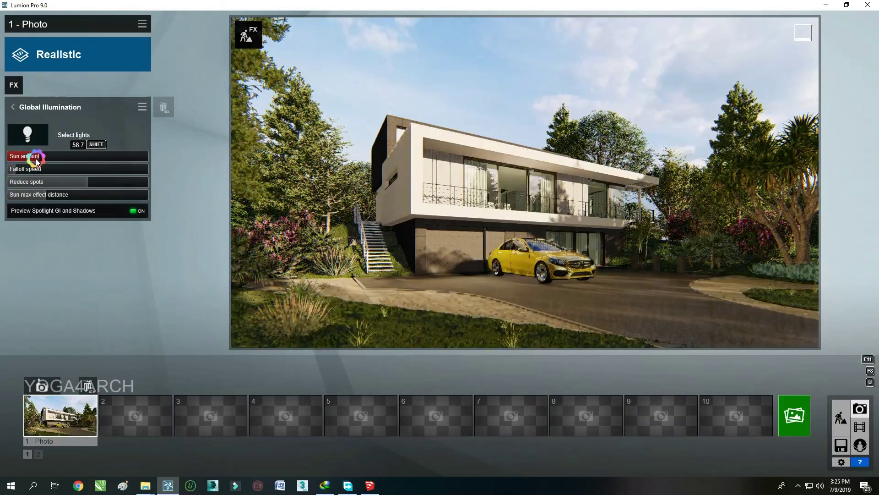
pyautogui.moveTo(37, 161); pyautogui.dragTo(31, 156)
pyautogui.click(801, 429)
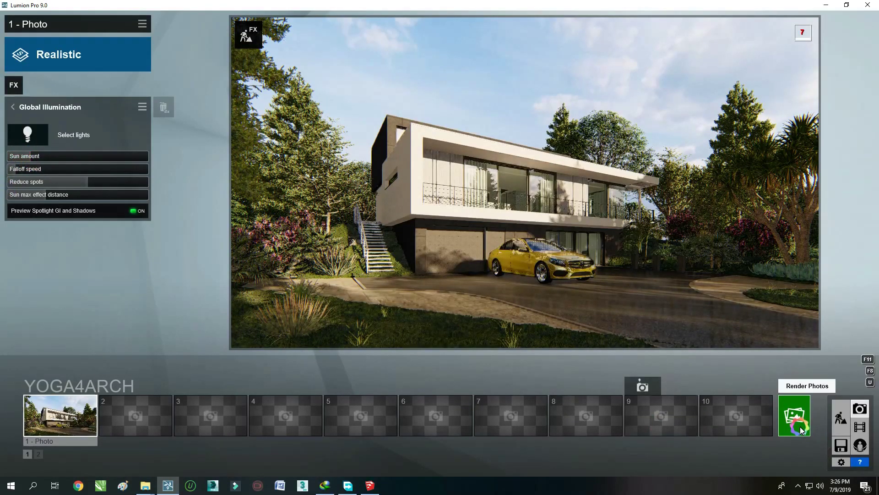
pyautogui.click(397, 311)
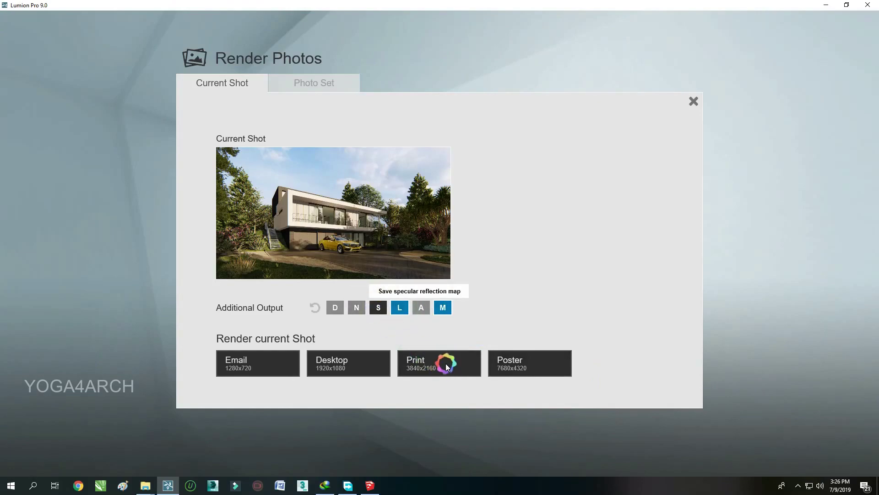
# Save the 3840x2160 render file, then cancel the render partway and acknowledge it.
pyautogui.press('Return')
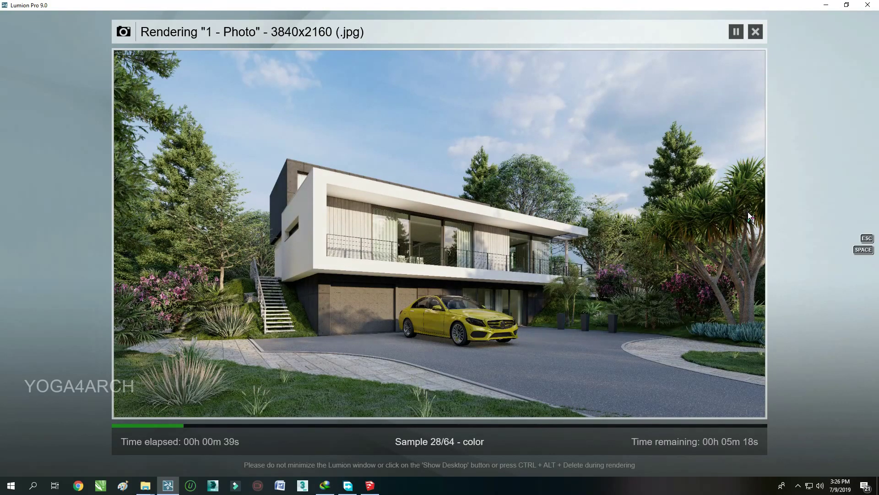
pyautogui.click(756, 31)
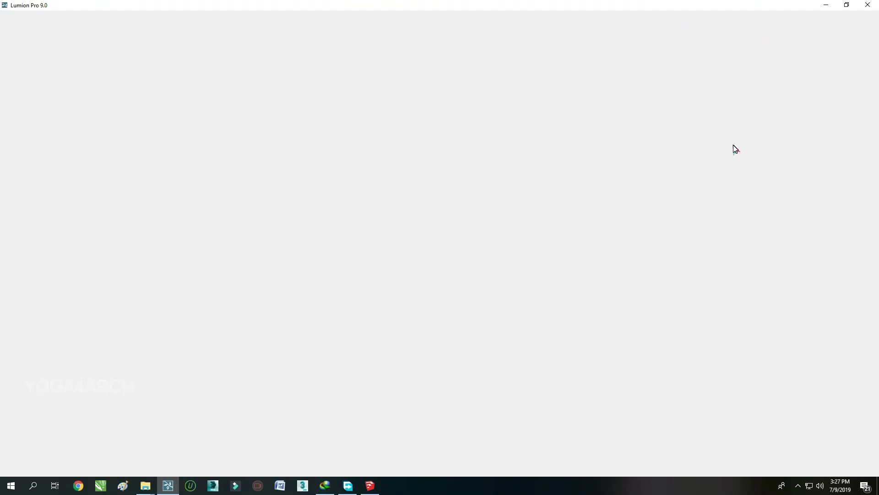
pyautogui.click(705, 401)
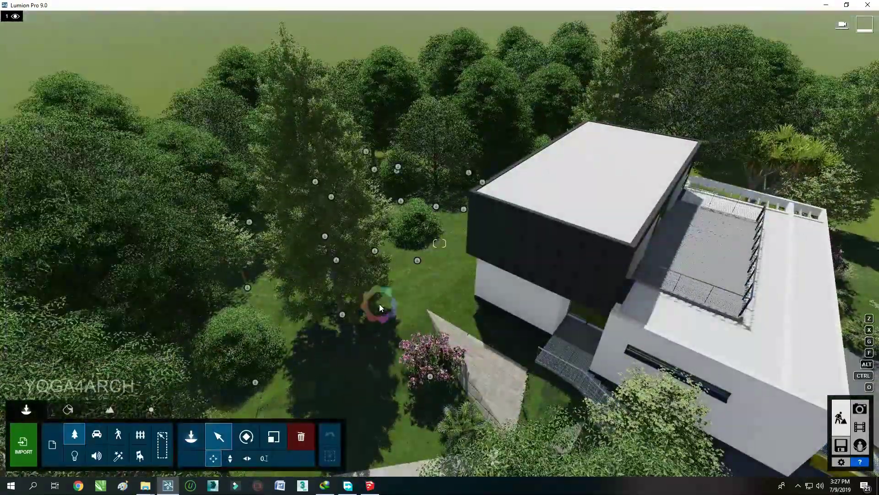
# Move the tall spruce beside the house and lower the Bur Oak's height.
pyautogui.moveTo(342, 314)
pyautogui.mouseDown()
pyautogui.moveTo(413, 261)
pyautogui.moveTo(328, 267)
pyautogui.mouseUp()
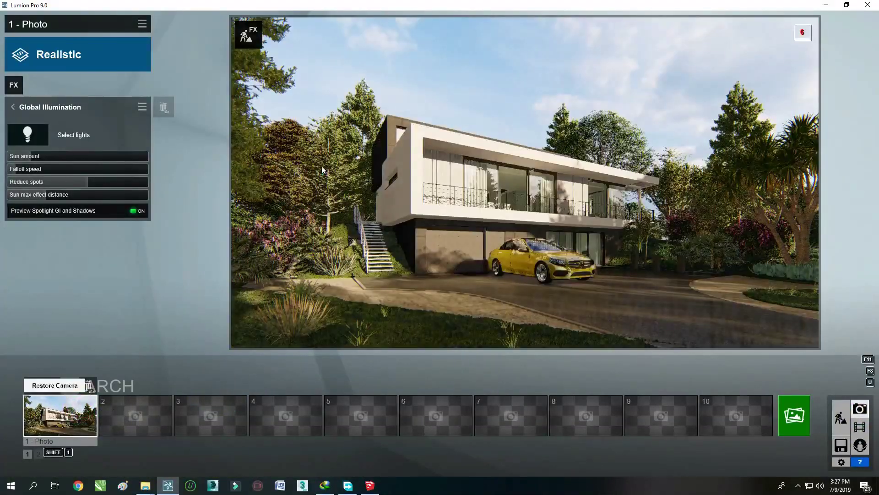
pyautogui.click(841, 417)
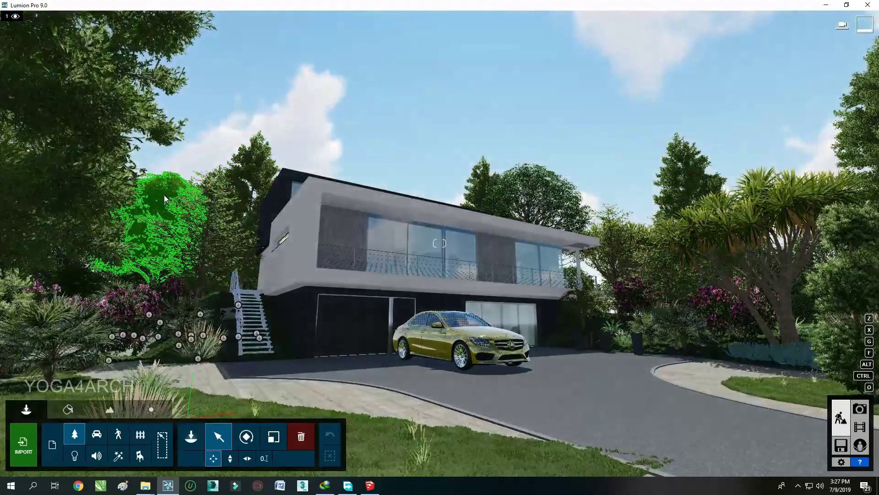
pyautogui.click(230, 458)
pyautogui.moveTo(153, 356); pyautogui.dragTo(196, 394)
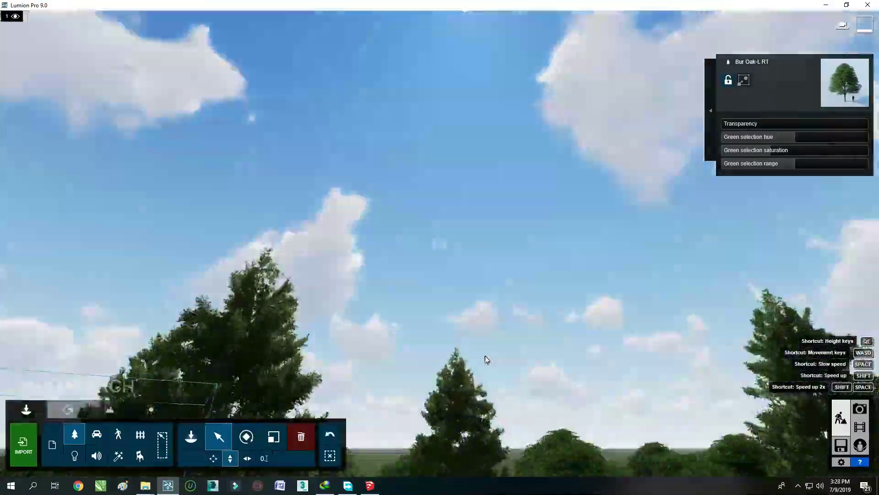
pyautogui.moveTo(196, 394); pyautogui.dragTo(224, 439, button='right')
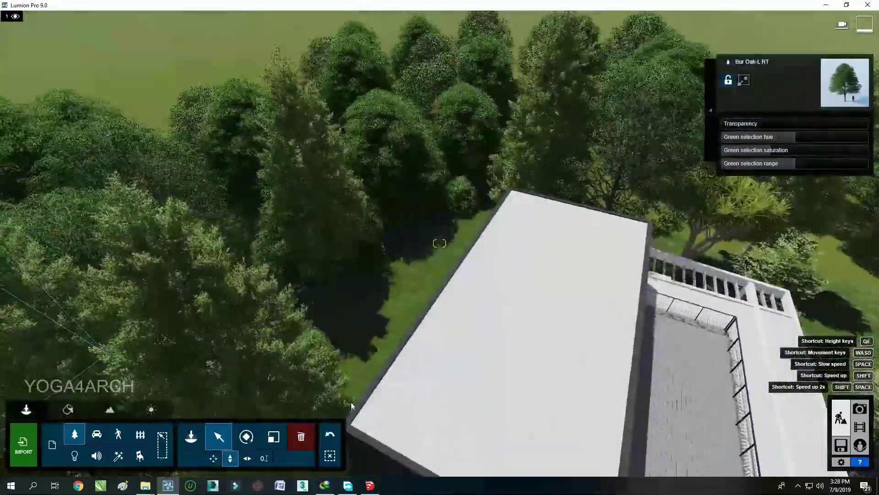
# Resize the CherrybarkOak M2 tree and check the planting from Photo 1's view.
pyautogui.click(224, 439)
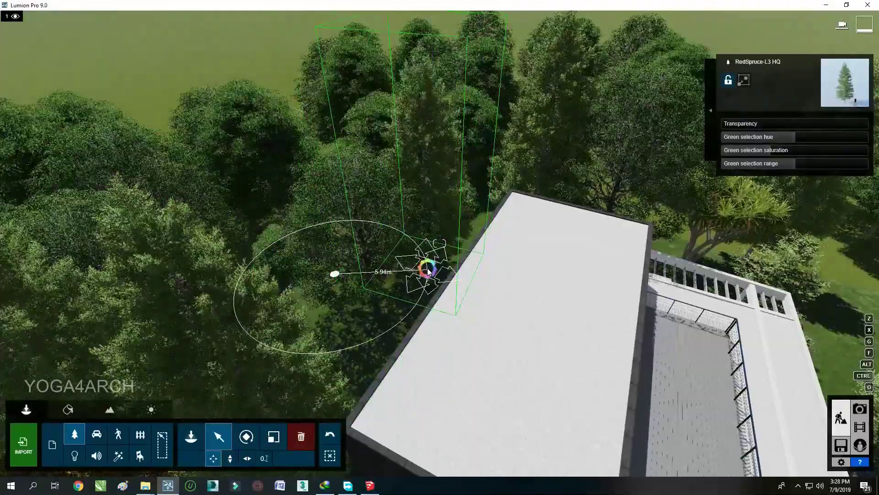
pyautogui.click(274, 436)
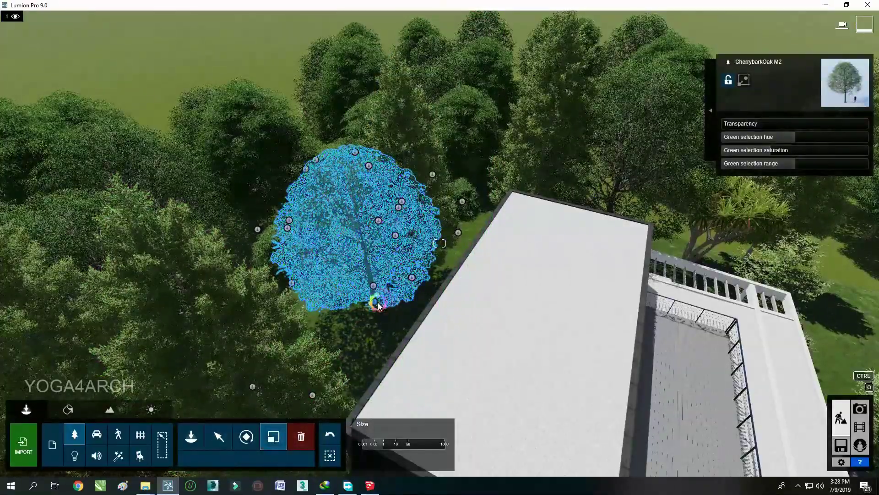
pyautogui.moveTo(374, 302); pyautogui.dragTo(397, 302)
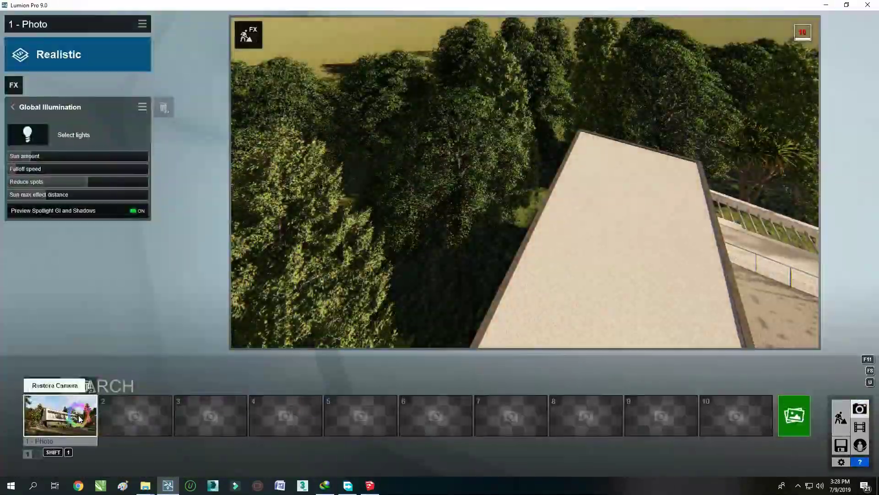
pyautogui.click(79, 414)
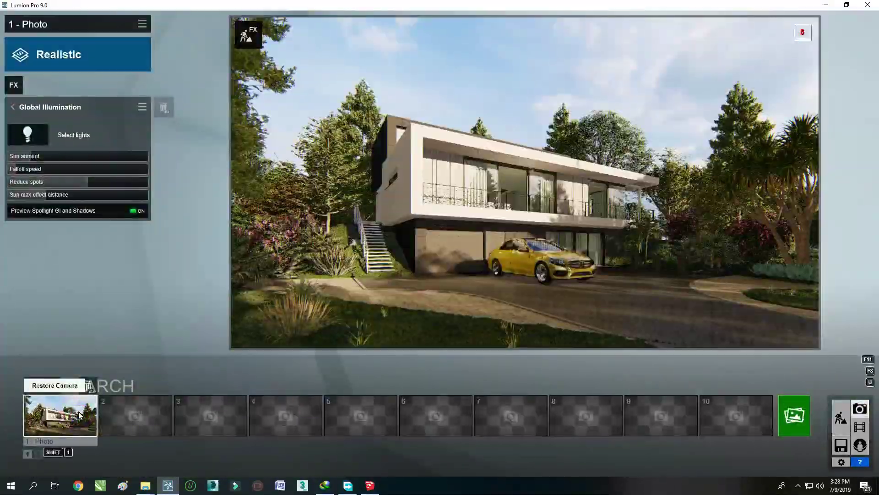
# Raise the trees' green selection hue slightly and return to Photo 1.
pyautogui.click(841, 415)
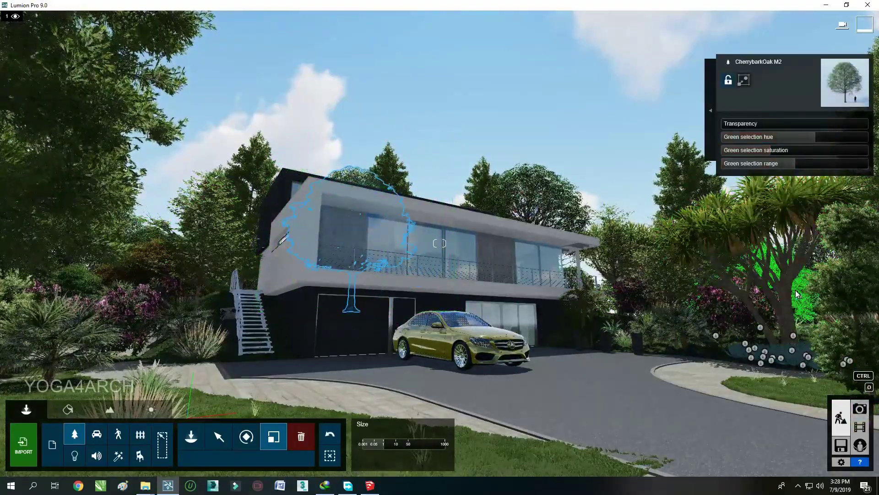
pyautogui.moveTo(815, 137)
pyautogui.mouseDown()
pyautogui.moveTo(823, 136)
pyautogui.moveTo(812, 137)
pyautogui.mouseUp()
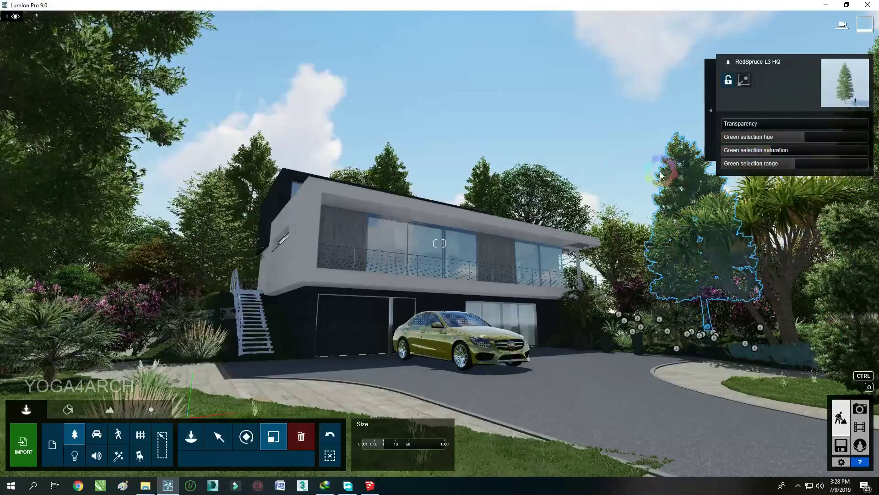
pyautogui.click(860, 408)
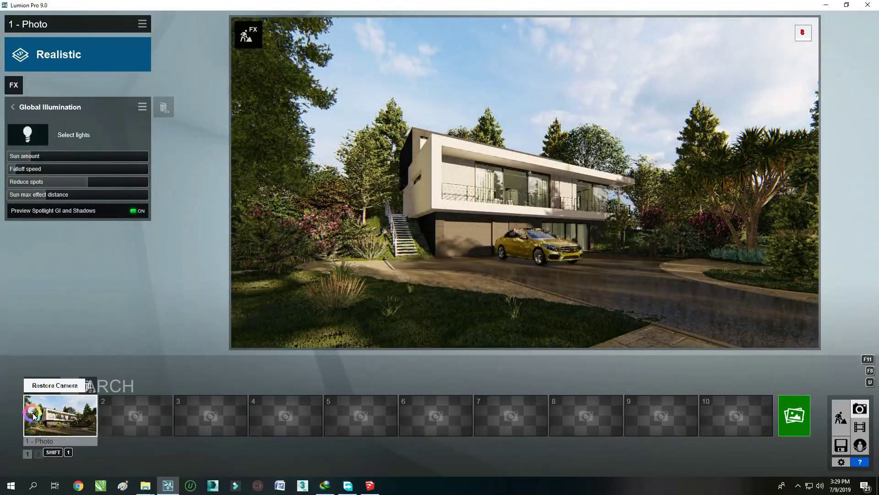
# Reframe Photo 1's camera slightly closer to the house and store it.
pyautogui.click(60, 414)
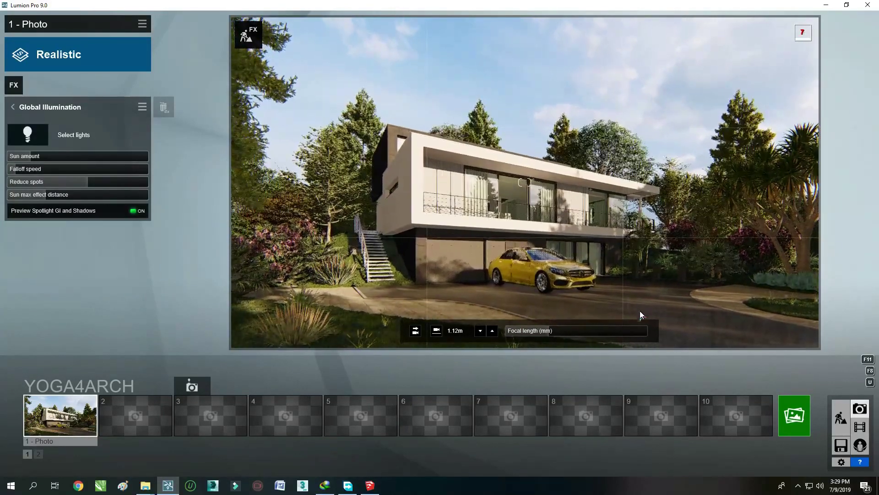
pyautogui.click(552, 329)
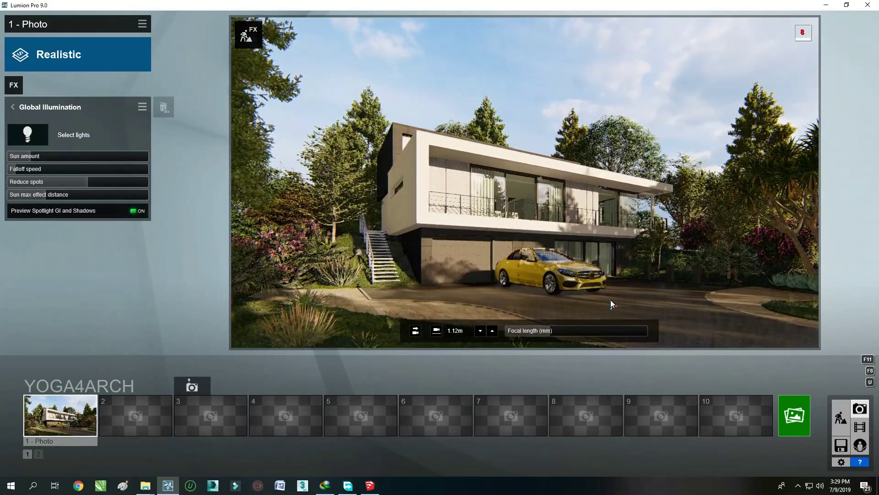
pyautogui.click(43, 386)
pyautogui.click(795, 418)
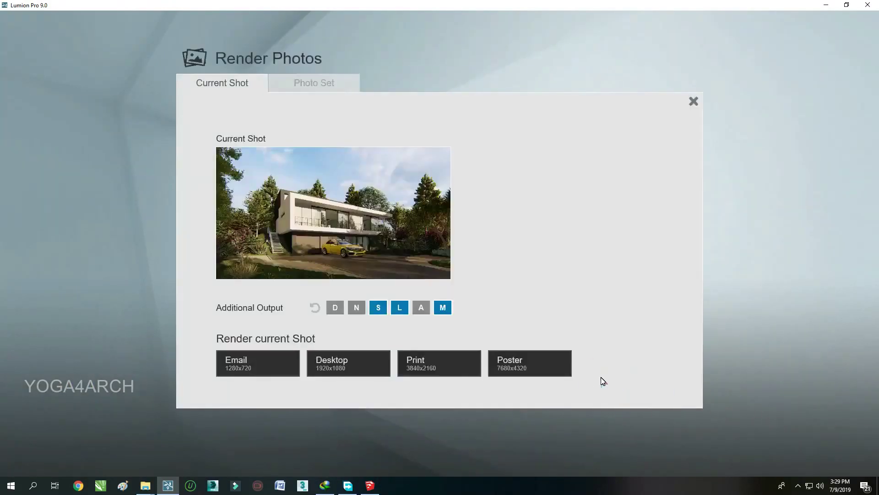
pyautogui.click(693, 101)
# Select the Pigeon 002 Idle bird from the animals library and adjust the placed pigeons.
pyautogui.click(840, 417)
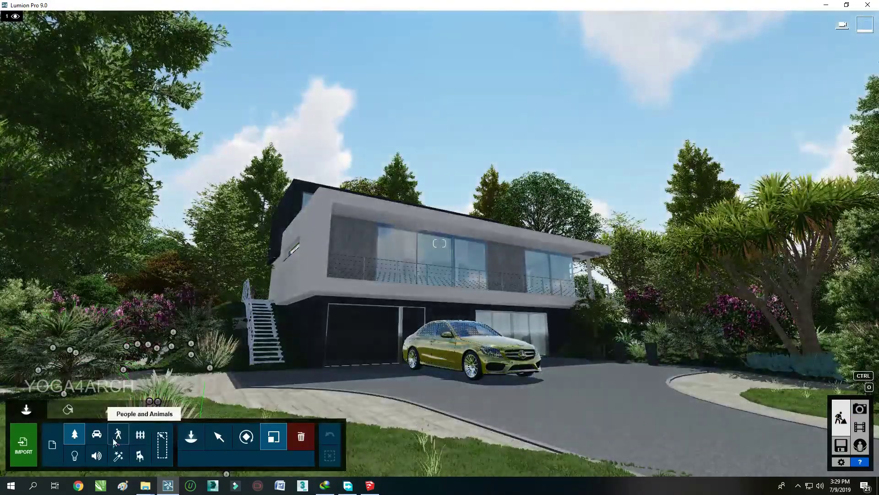
pyautogui.click(118, 433)
pyautogui.click(137, 82)
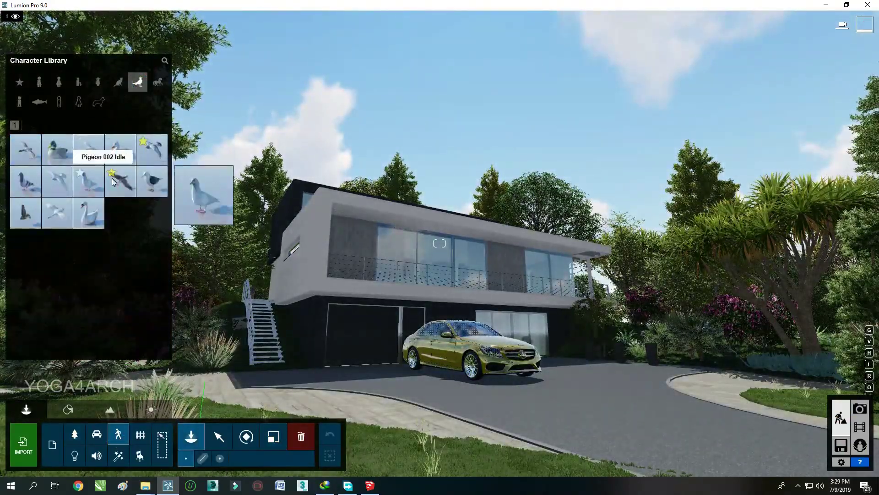
pyautogui.click(25, 181)
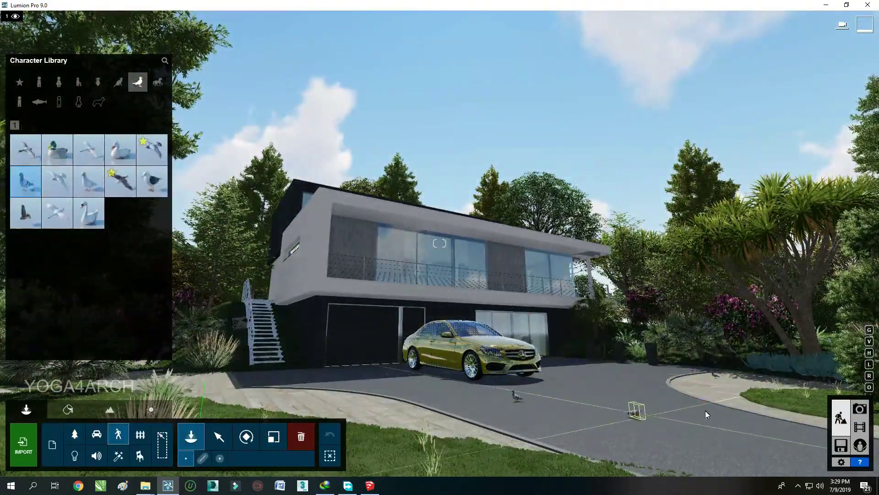
pyautogui.moveTo(710, 409)
pyautogui.mouseDown(button='right')
pyautogui.moveTo(549, 351)
pyautogui.moveTo(559, 363)
pyautogui.mouseUp(button='right')
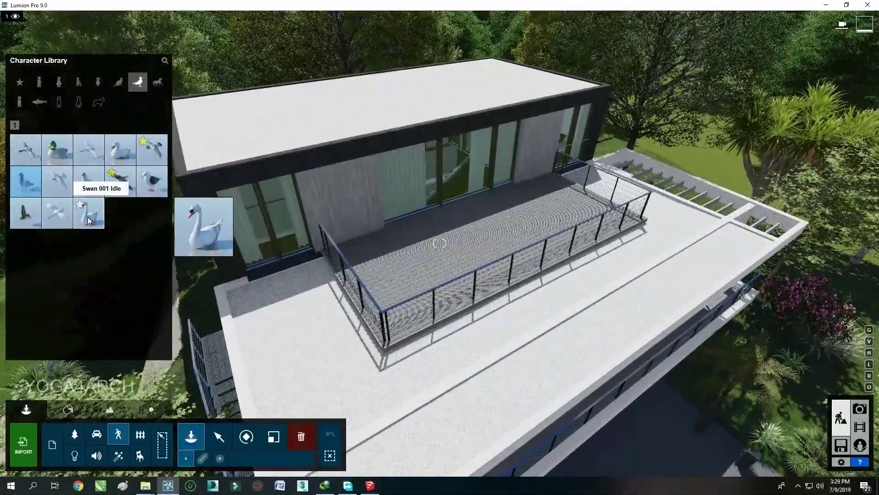
pyautogui.click(219, 437)
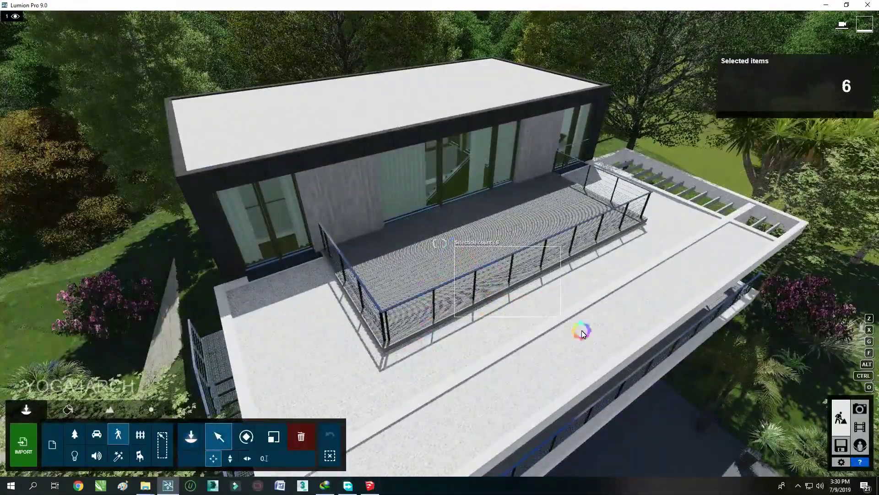
# Bring up Photo 1's saved shot in photo mode with its render options.
pyautogui.click(860, 408)
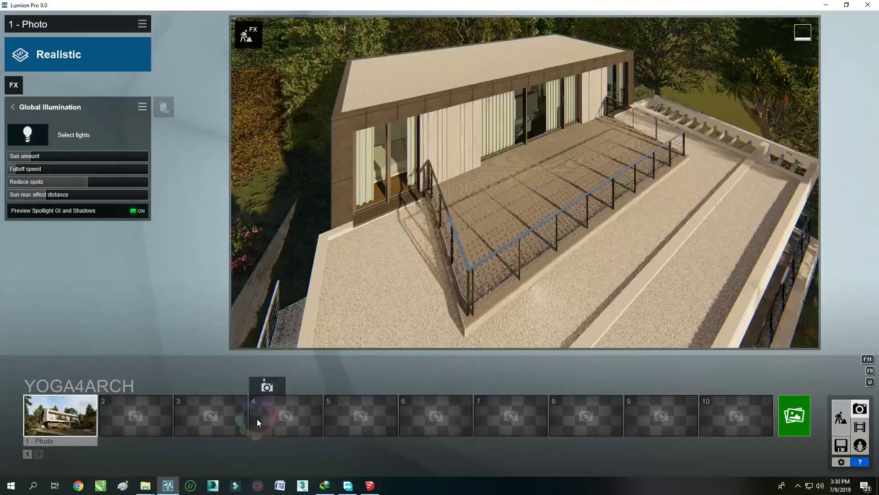
pyautogui.click(77, 414)
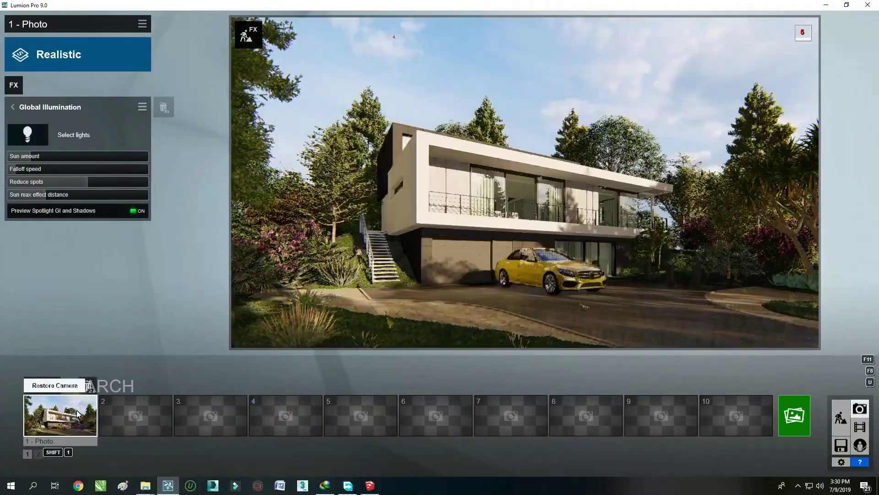
pyautogui.click(841, 418)
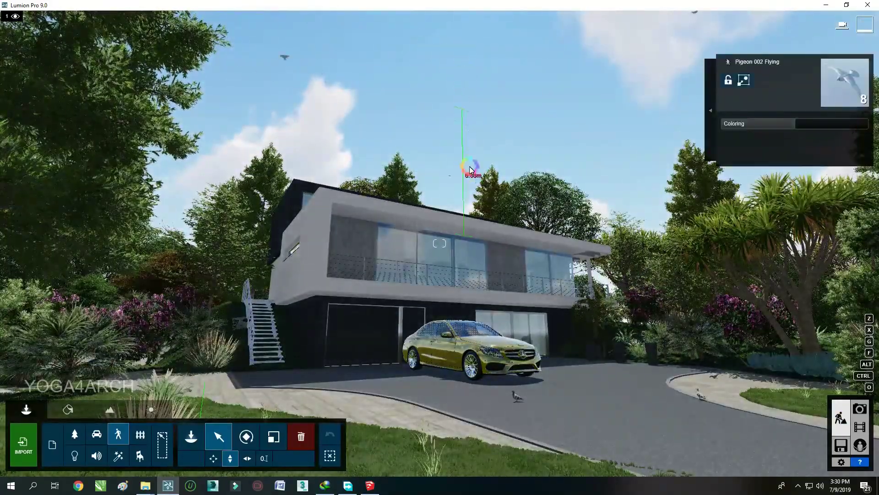
pyautogui.click(860, 409)
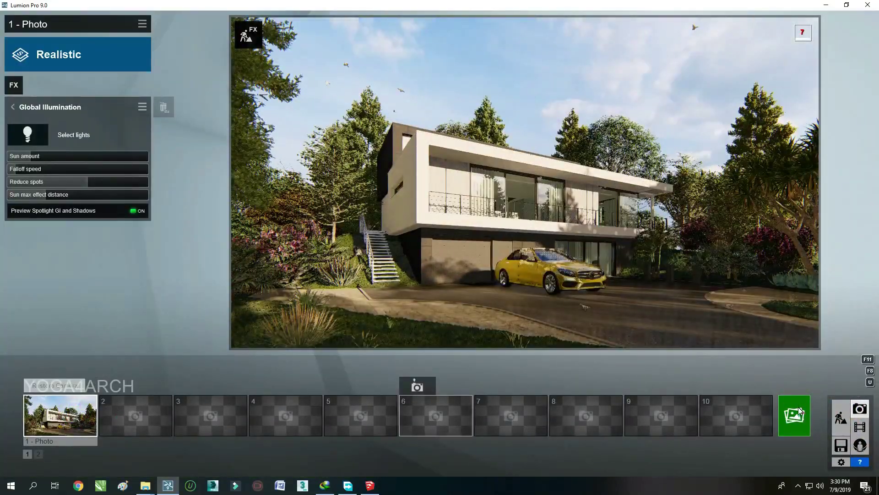
pyautogui.click(797, 409)
# Start a 3840x2160 Print render of Photo 1, then cancel it partway.
pyautogui.click(473, 366)
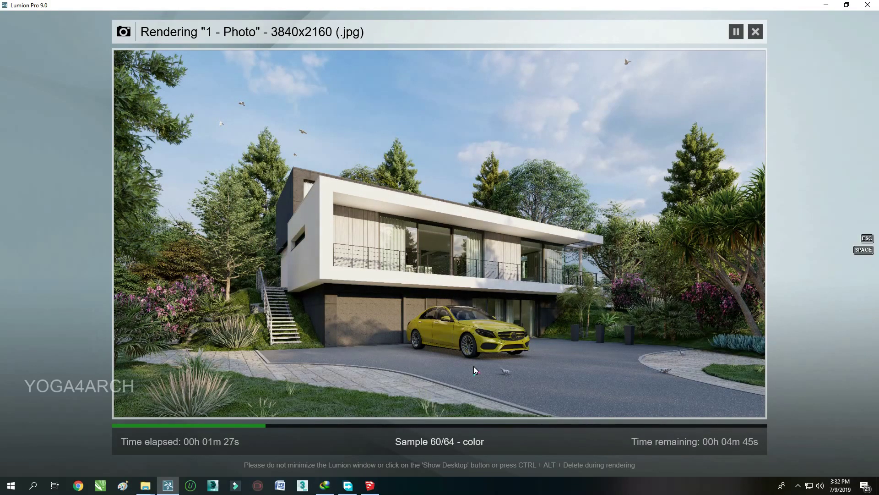
pyautogui.click(755, 32)
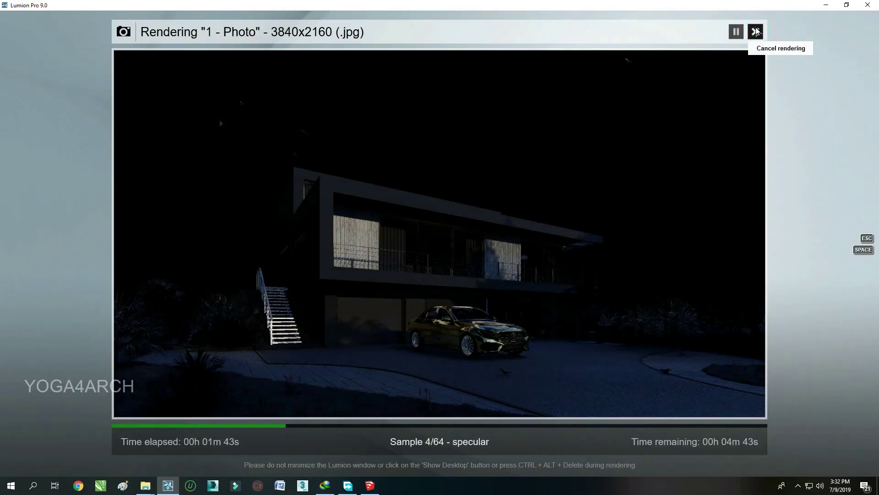
pyautogui.click(757, 31)
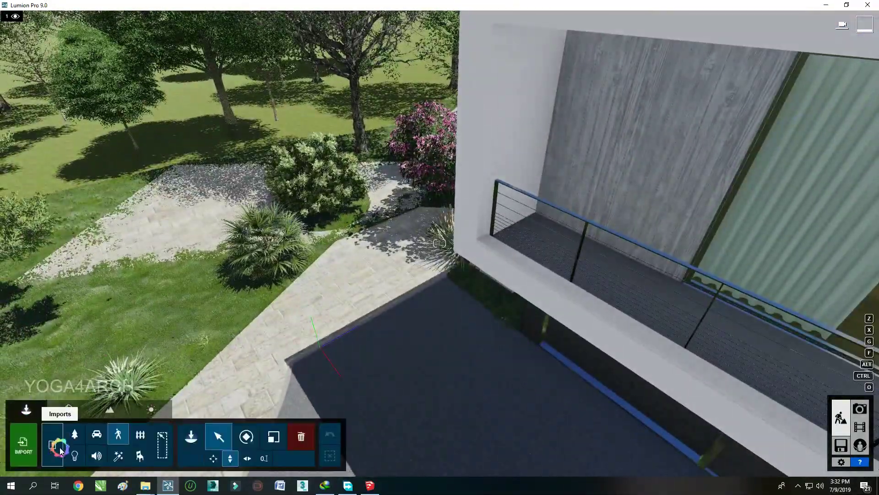
# Place an imported standing woman and a potted plant on the balcony.
pyautogui.click(52, 444)
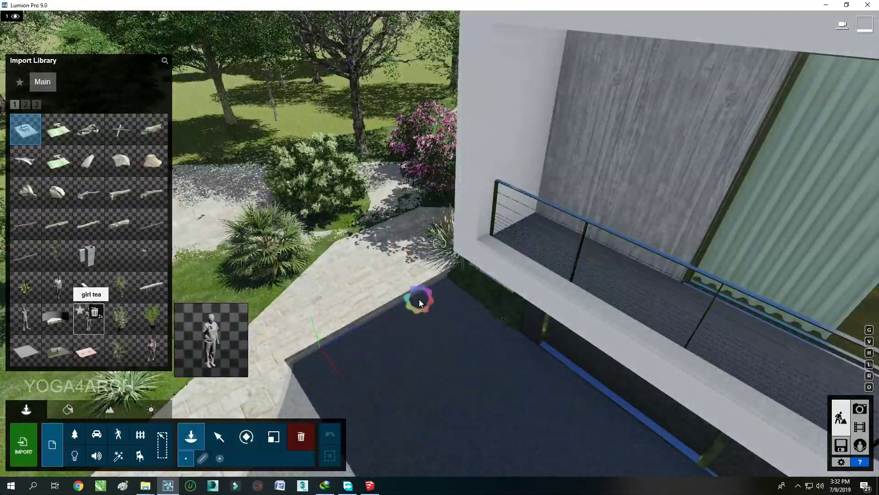
pyautogui.click(89, 317)
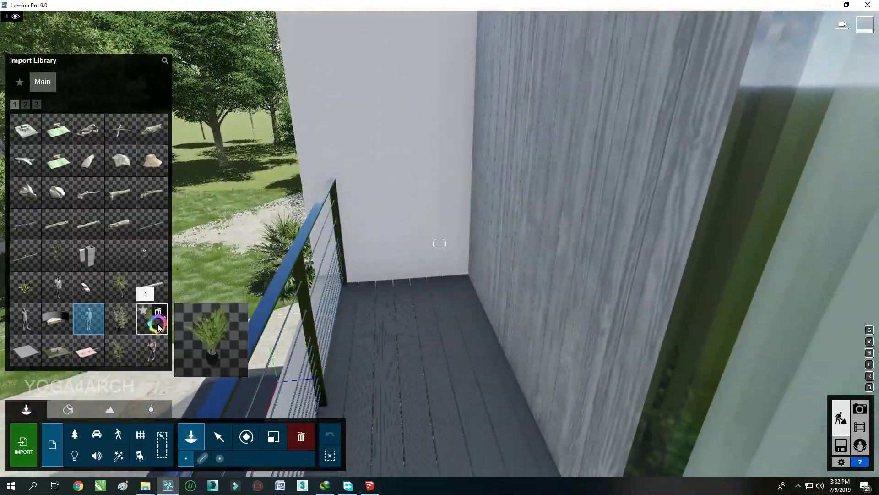
pyautogui.click(152, 317)
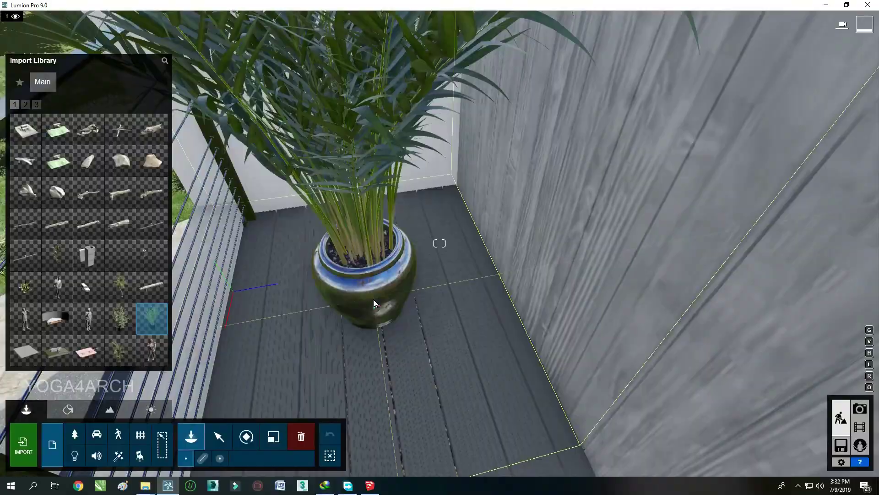
pyautogui.click(373, 299)
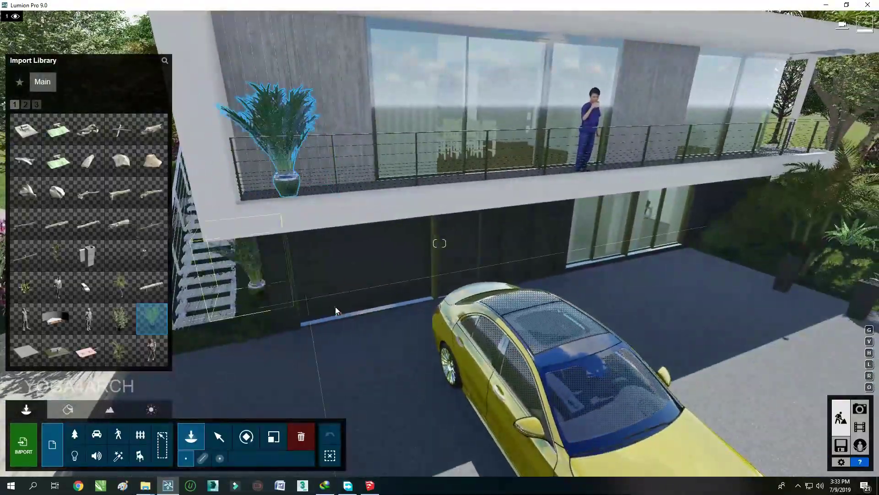
# Fly down to the garden pots and place an American boxwood on the left pot.
pyautogui.moveTo(336, 311); pyautogui.dragTo(565, 323, button='right')
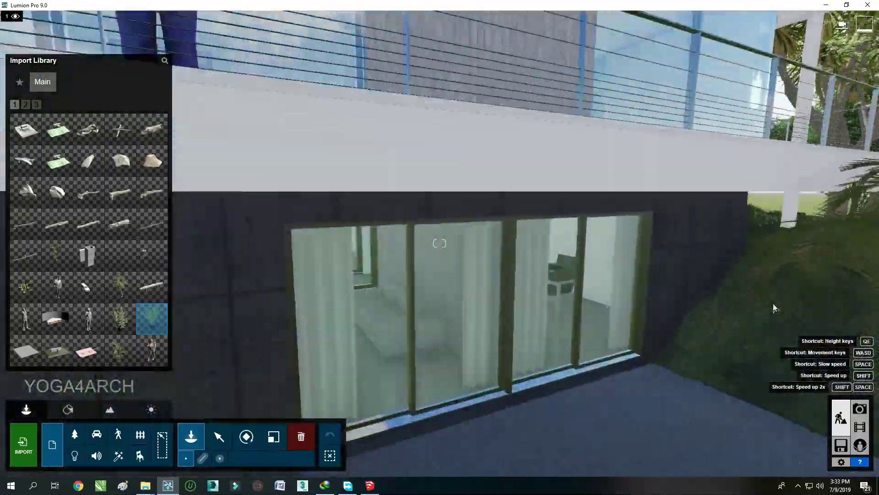
pyautogui.press('d')
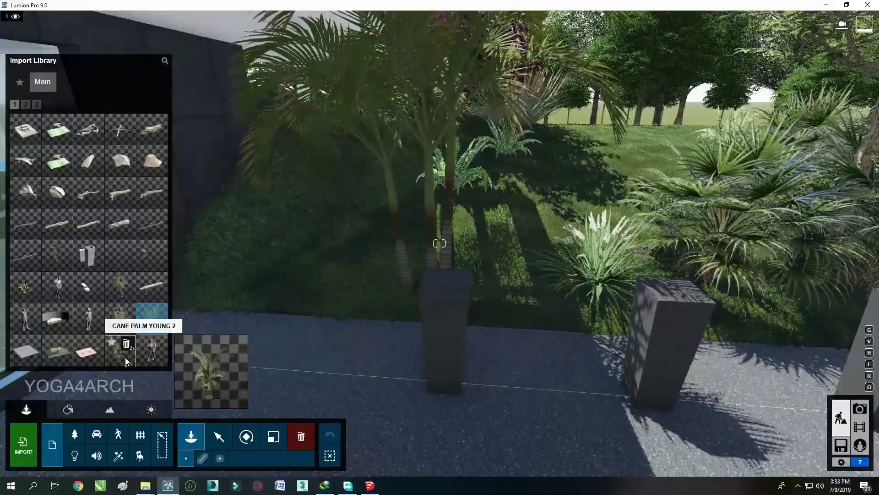
pyautogui.click(127, 361)
pyautogui.press('s')
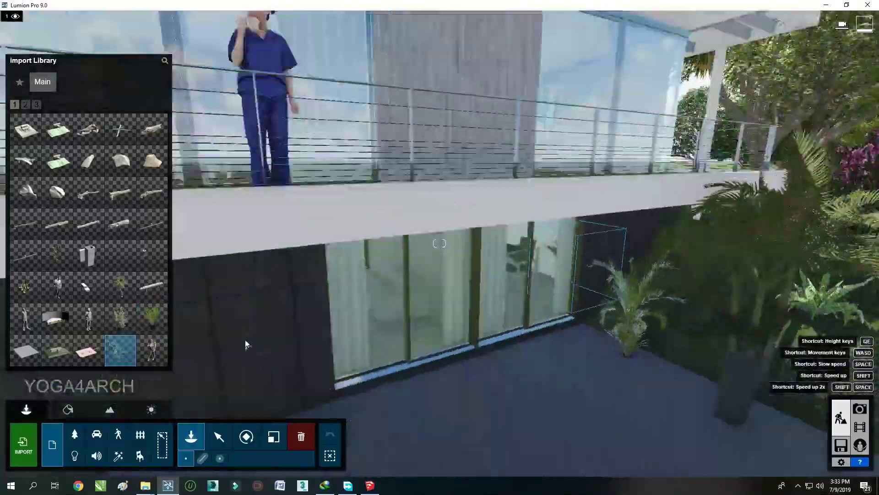
pyautogui.hotkey('shift', '1')
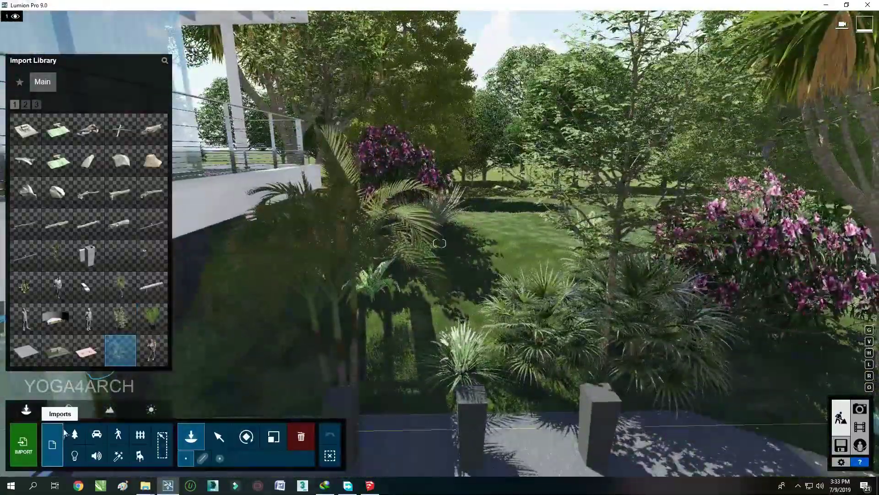
pyautogui.click(75, 433)
pyautogui.click(117, 83)
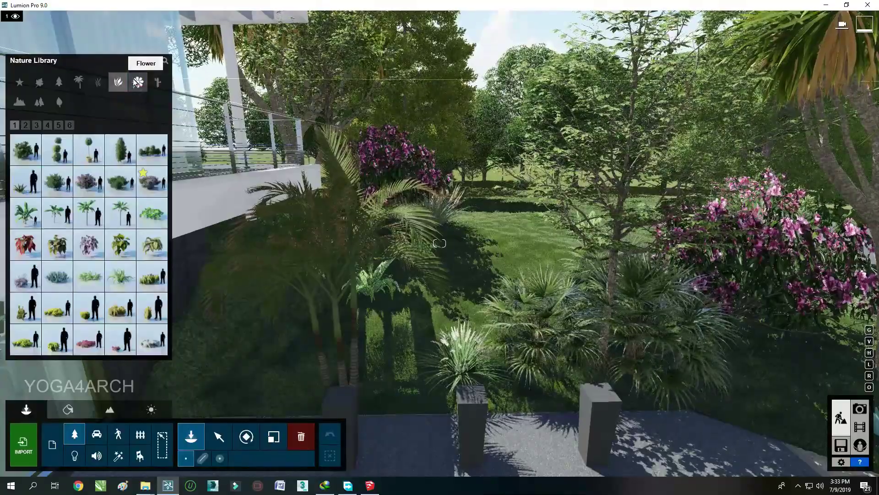
pyautogui.click(26, 150)
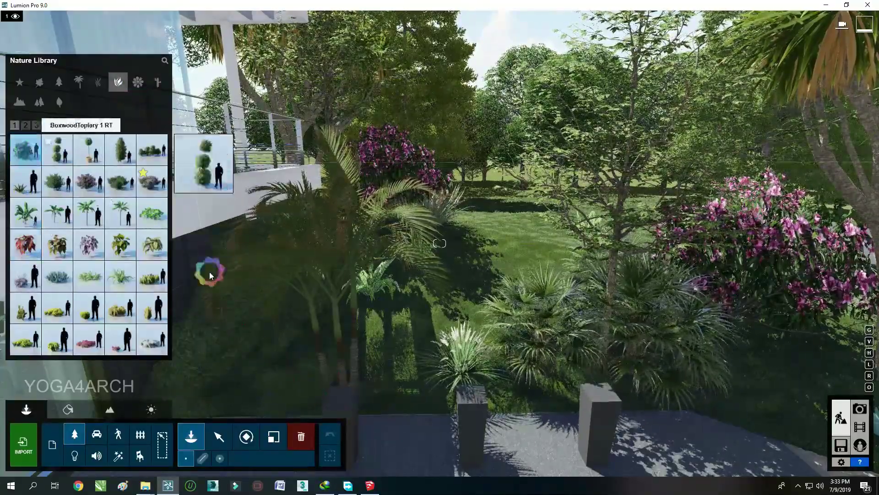
pyautogui.moveTo(338, 407); pyautogui.dragTo(263, 309, button='right')
pyautogui.click(373, 297)
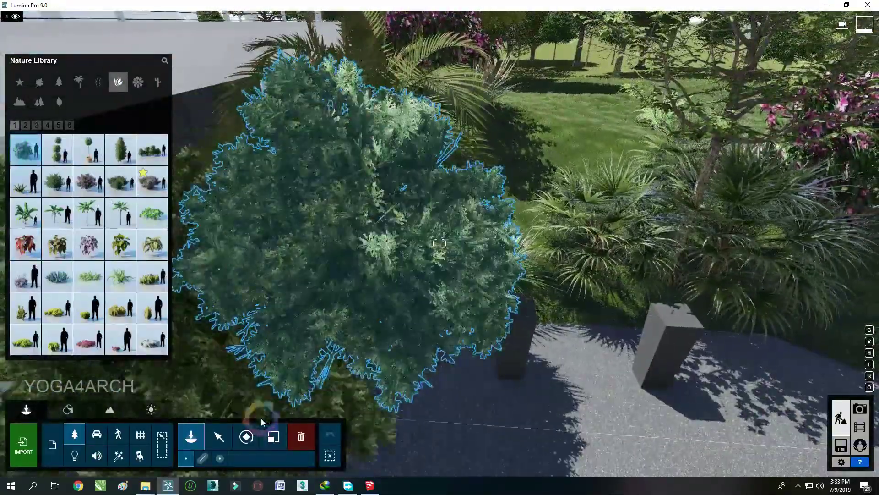
# Shrink the boxwood to fit the pot and copy it onto the middle and right pots.
pyautogui.click(274, 436)
pyautogui.moveTo(369, 304); pyautogui.dragTo(367, 320)
pyautogui.press('w')
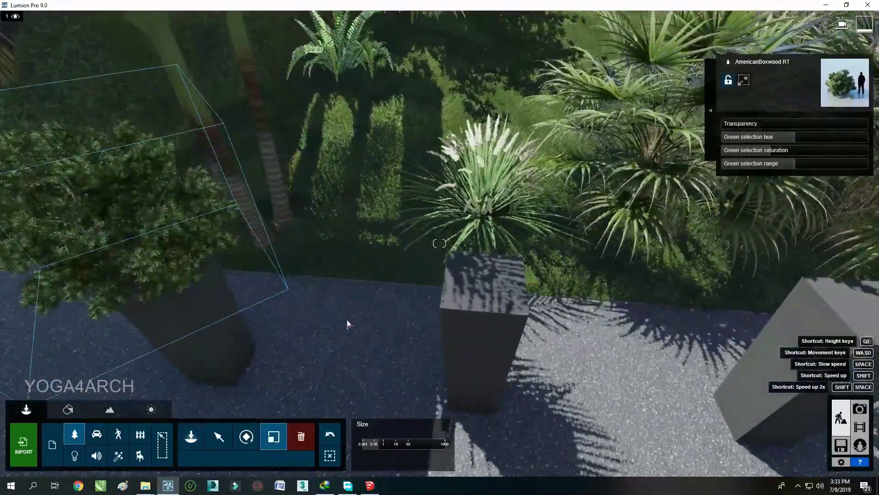
pyautogui.click(218, 436)
pyautogui.moveTo(147, 257)
pyautogui.keyDown('alt'); pyautogui.mouseDown()
pyautogui.moveTo(469, 293)
pyautogui.moveTo(802, 295)
pyautogui.mouseUp(); pyautogui.keyUp('alt')
pyautogui.moveTo(803, 294); pyautogui.dragTo(353, 277, button='right')
pyautogui.moveTo(796, 137); pyautogui.dragTo(808, 136)
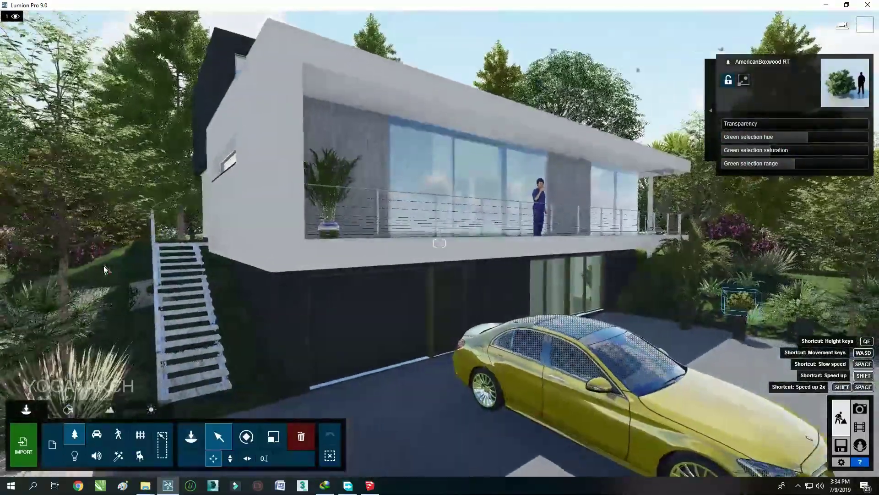
# Apply a Custom Standard material to the house walls.
pyautogui.click(67, 409)
pyautogui.click(276, 223)
pyautogui.click(55, 316)
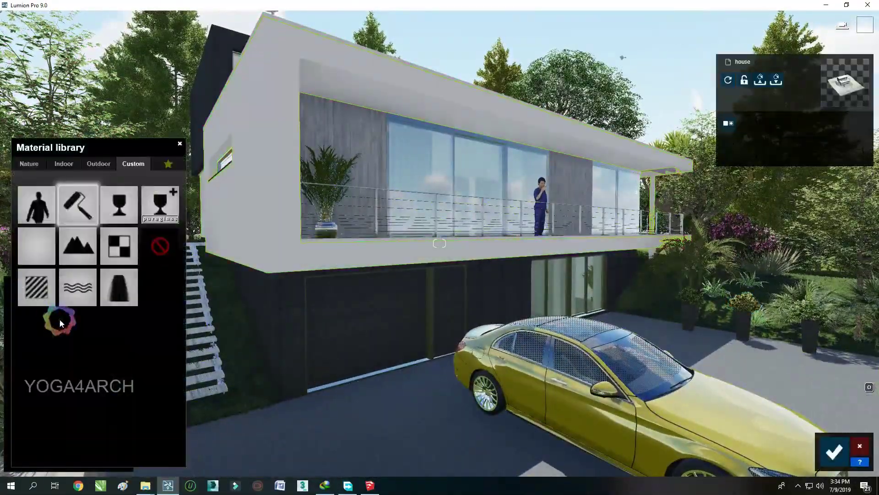
pyautogui.click(37, 253)
# Add stained-concrete weathering to the wall material at strength 0.7.
pyautogui.click(100, 392)
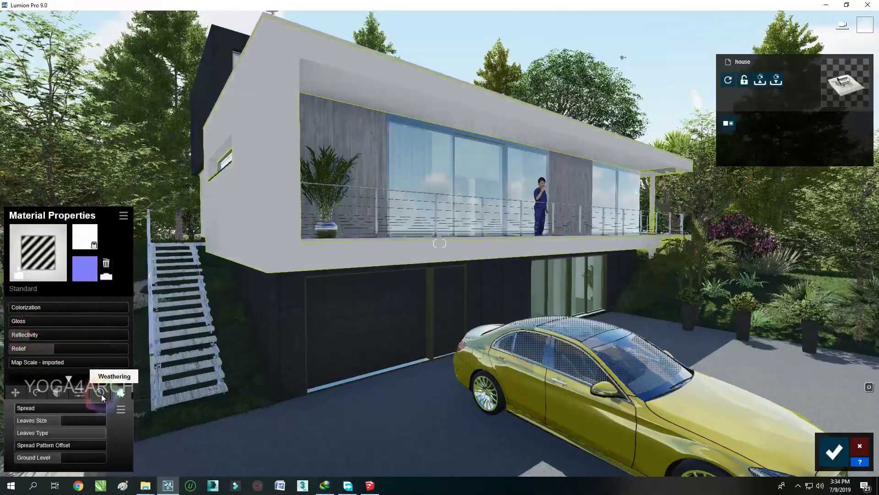
pyautogui.moveTo(22, 409); pyautogui.dragTo(47, 407)
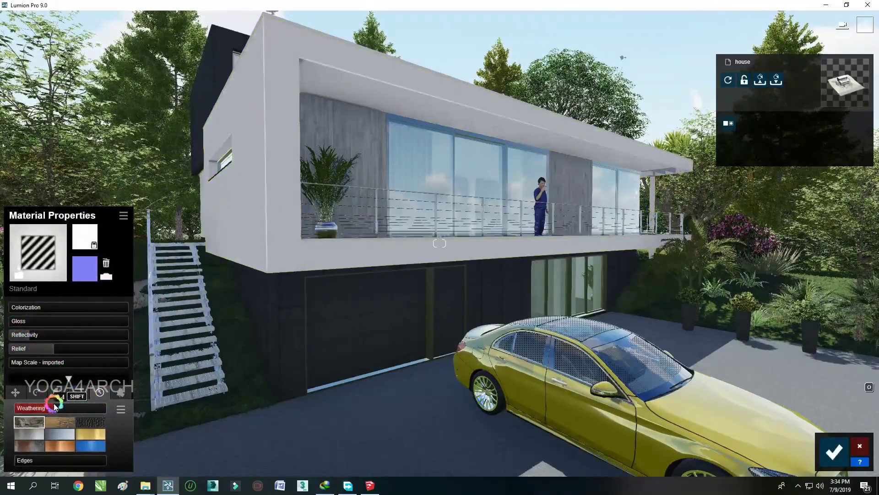
pyautogui.click(34, 446)
pyautogui.moveTo(39, 409); pyautogui.dragTo(37, 408)
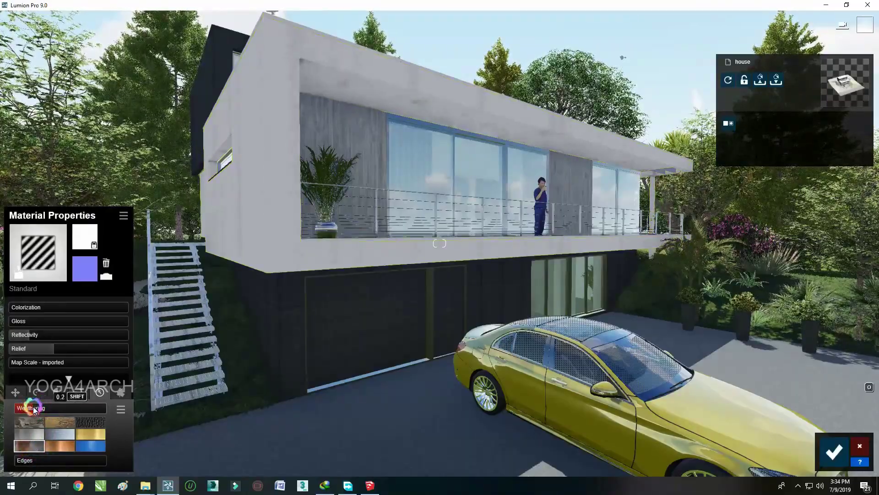
pyautogui.scroll(5, 372, 364)
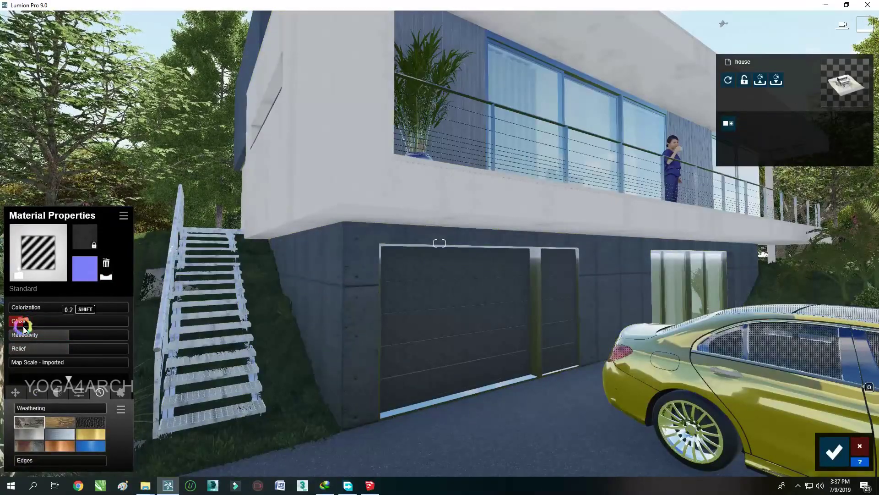
pyautogui.moveTo(44, 408); pyautogui.dragTo(82, 409)
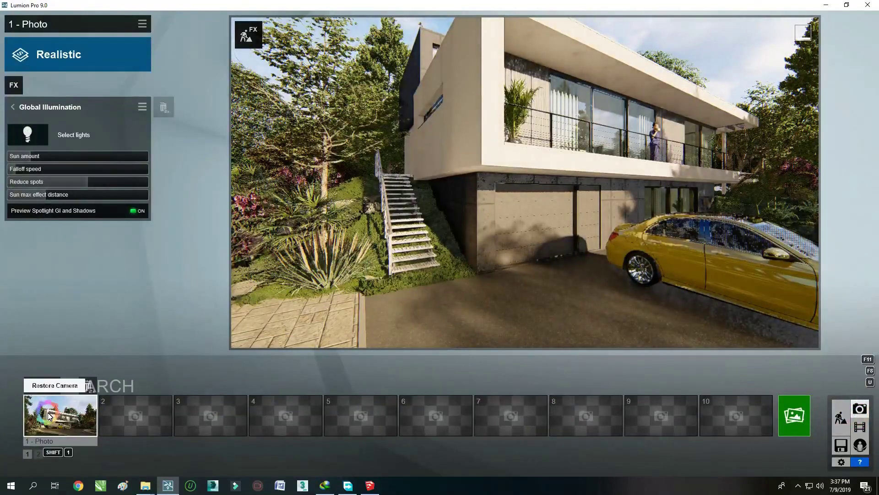
# Render Photo 1 at 3840x2160 Print size, overwriting the earlier image file.
pyautogui.click(50, 415)
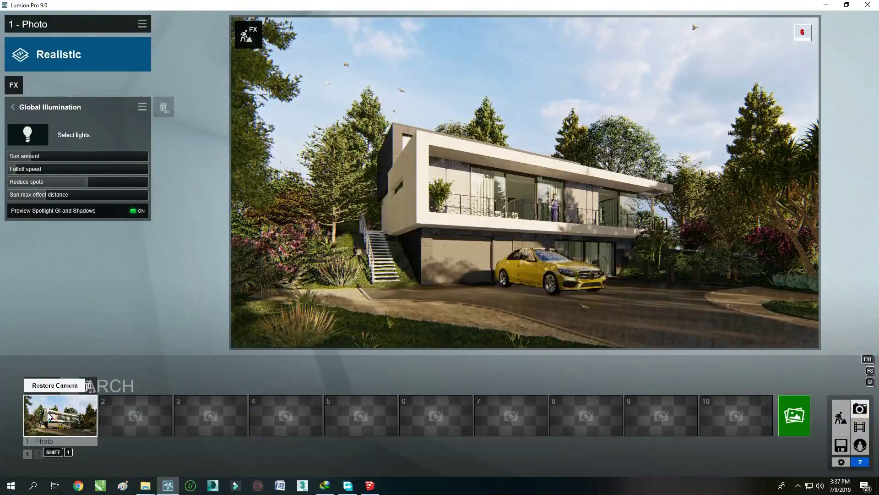
pyautogui.click(795, 421)
pyautogui.click(447, 365)
pyautogui.press('Return')
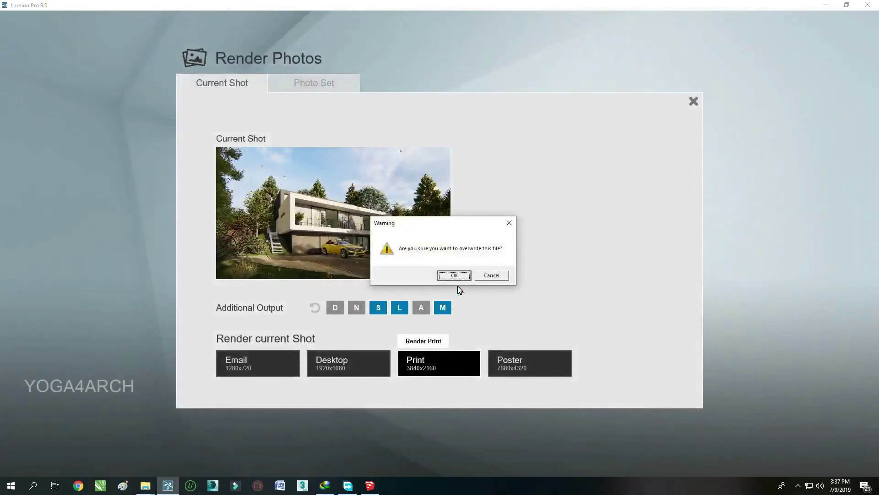
pyautogui.click(455, 275)
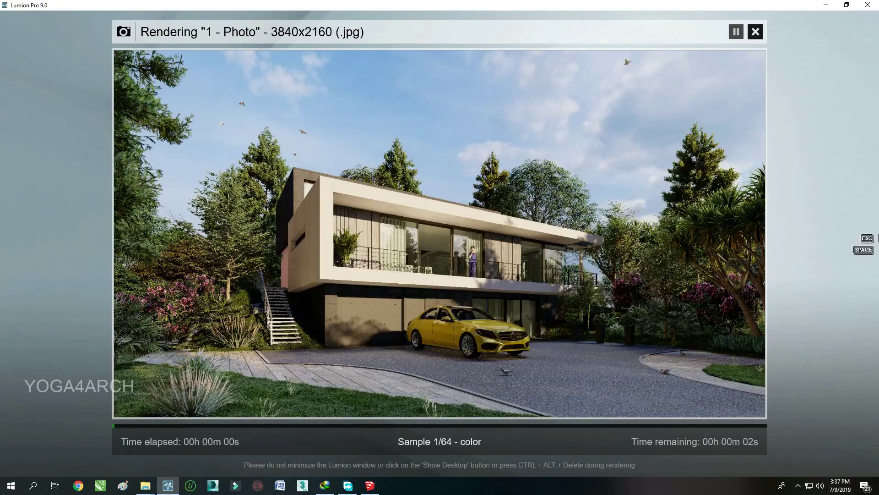
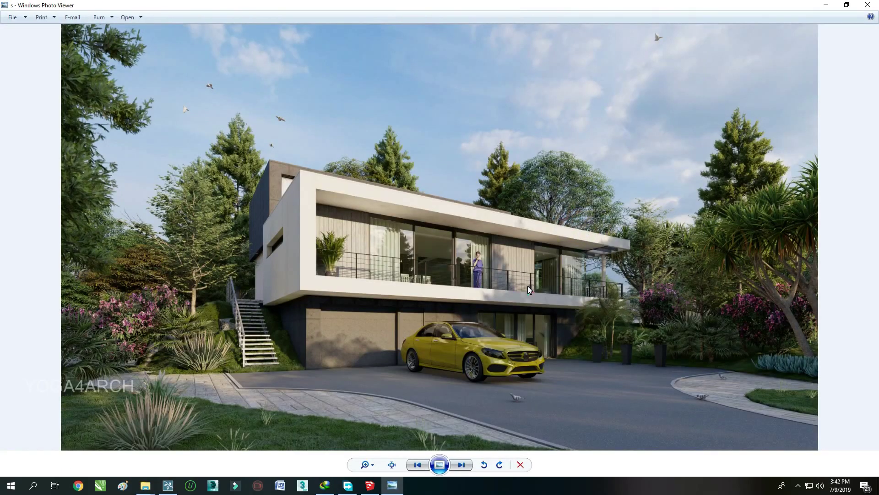
# Save the Lumion scene as 'house 2', then minimize Lumion and launch Photoshop.
pyautogui.click(827, 6)
pyautogui.click(717, 402)
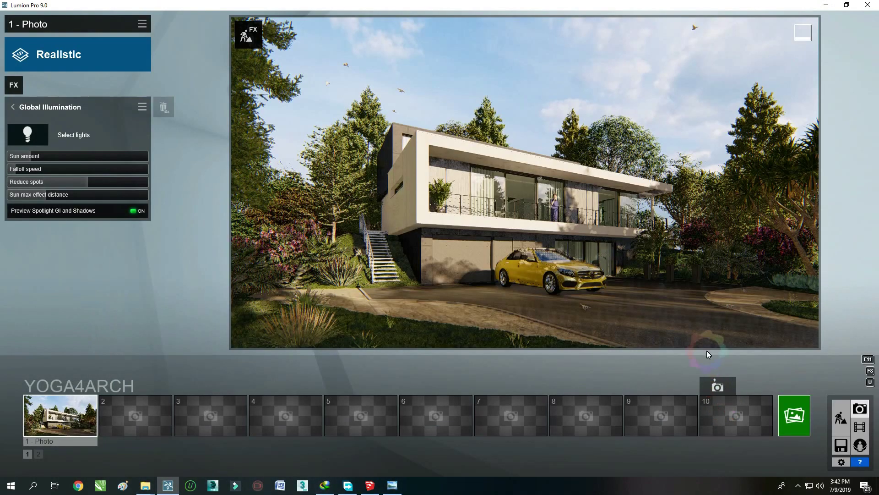
pyautogui.click(846, 452)
pyautogui.click(356, 157)
pyautogui.write('hous')
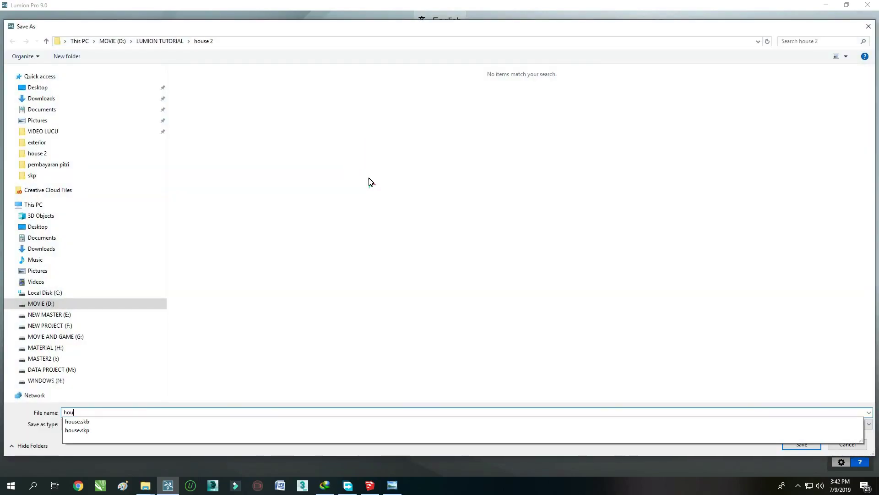
pyautogui.write('e 2')
pyautogui.press('Return')
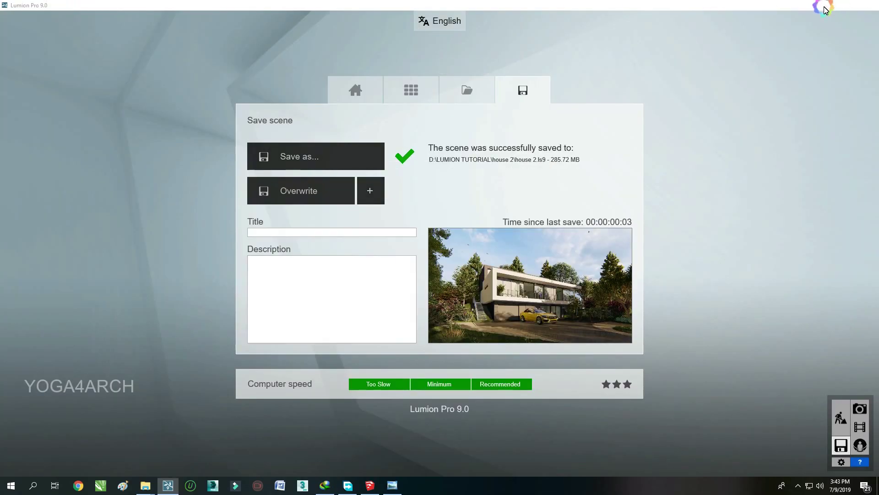
pyautogui.click(826, 5)
pyautogui.click(10, 489)
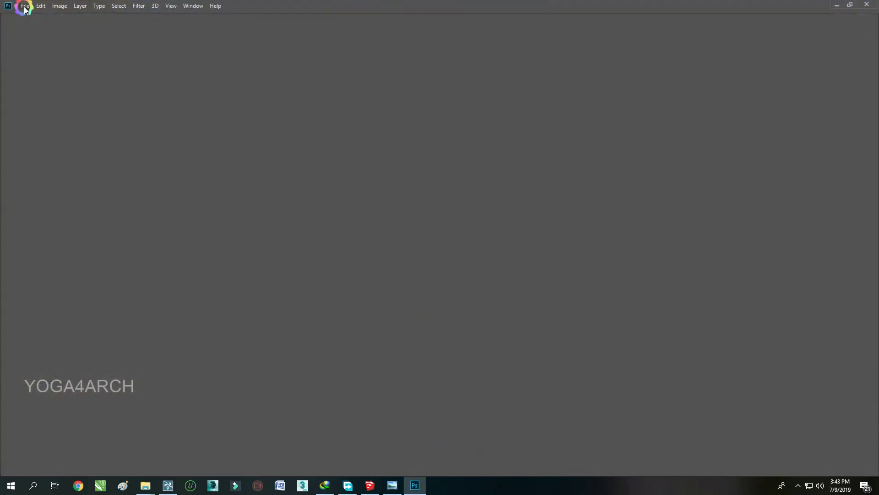
# Open the render passes s, s_Lighting, s_MatID and s_Specular from D:\LUMION TUTORIAL\house 2.
pyautogui.click(25, 6)
pyautogui.click(30, 23)
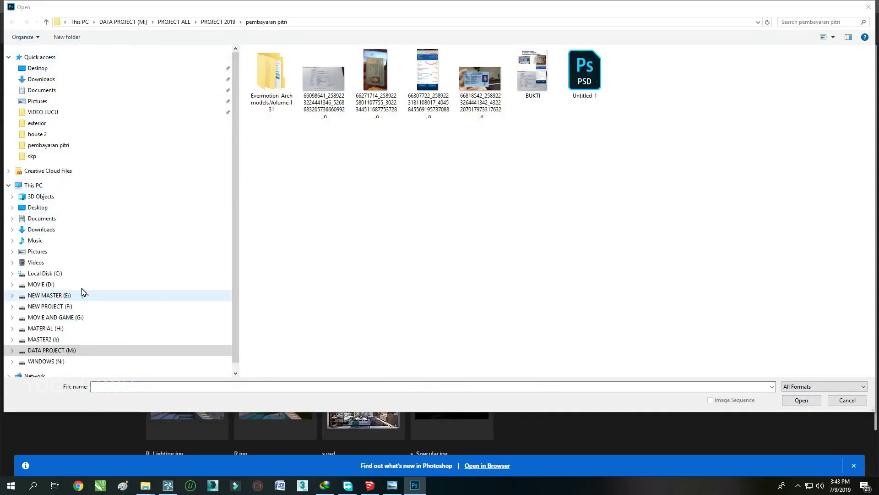
pyautogui.click(41, 284)
pyautogui.scroll(-5, 282, 256)
pyautogui.doubleClick(293, 257)
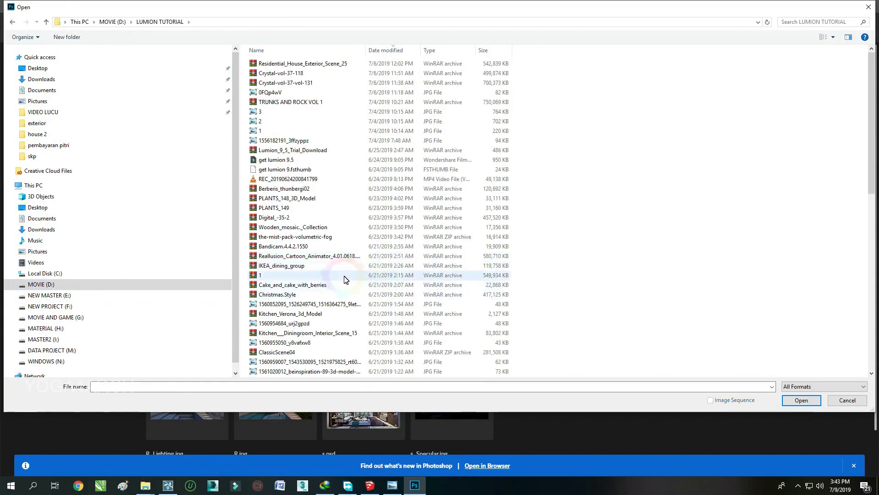
pyautogui.scroll(-5, 346, 279)
pyautogui.doubleClick(275, 262)
pyautogui.click(637, 78)
pyautogui.keyDown('shift'); pyautogui.click(794, 78); pyautogui.keyUp('shift')
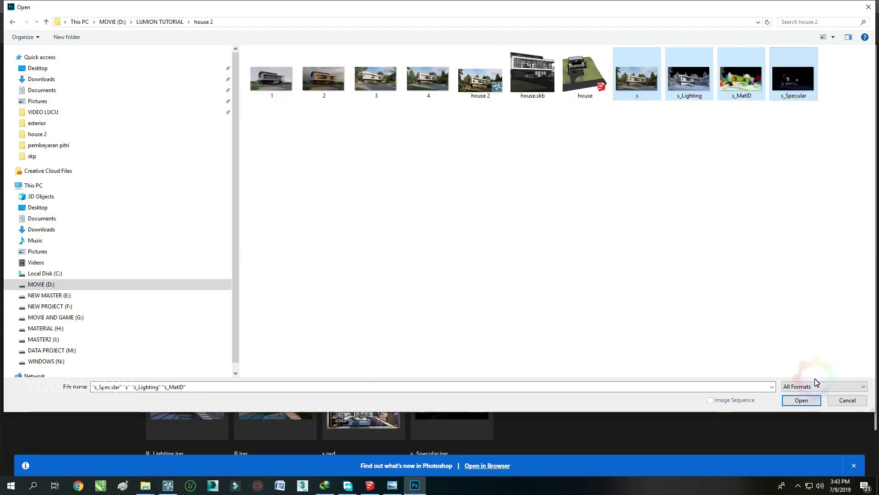
pyautogui.click(802, 399)
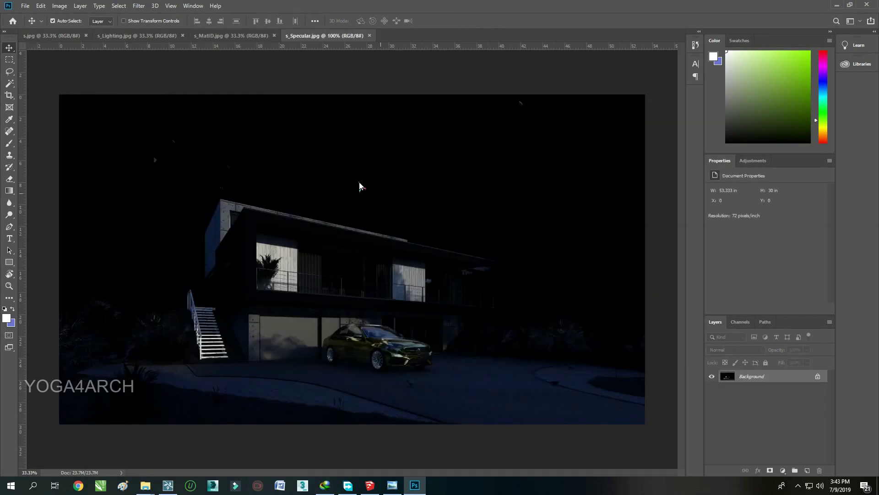
# Drop the s_Specular pass into s.jpg as Layer 1 in Screen blend, closing s_Specular.
pyautogui.moveTo(290, 36); pyautogui.dragTo(193, 94)
pyautogui.moveTo(366, 229); pyautogui.dragTo(98, 108)
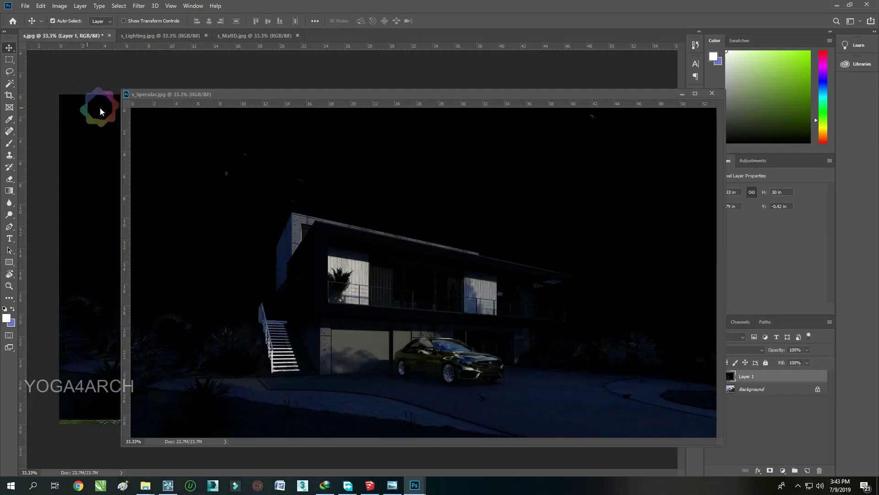
pyautogui.click(706, 94)
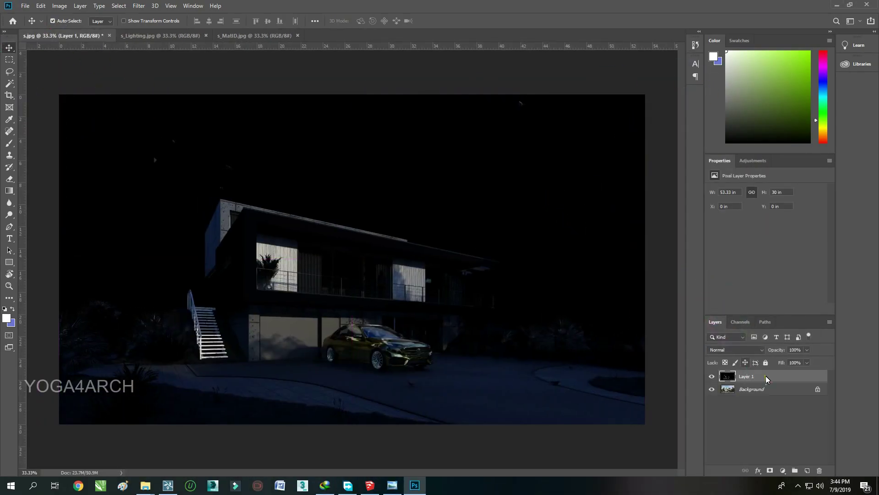
pyautogui.click(744, 350)
pyautogui.click(715, 324)
# Toggle Layer 1's visibility to compare the render, and try a lower opacity.
pyautogui.click(712, 375)
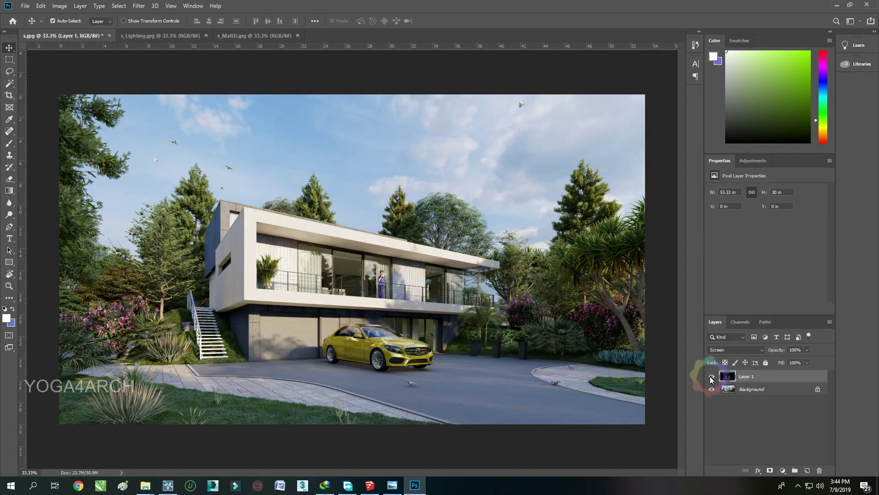
pyautogui.click(711, 376)
pyautogui.click(711, 376)
pyautogui.click(713, 376)
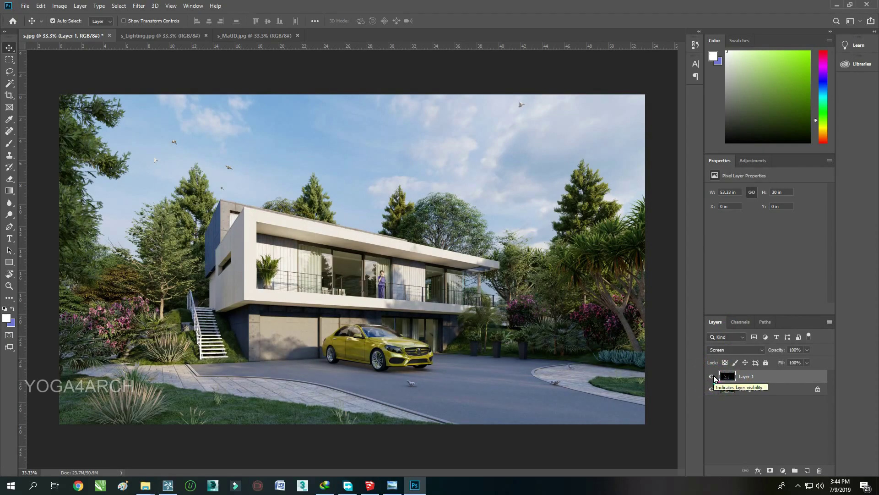
pyautogui.click(714, 376)
pyautogui.click(807, 349)
pyautogui.moveTo(807, 360)
pyautogui.mouseDown()
pyautogui.moveTo(789, 358)
pyautogui.moveTo(825, 363)
pyautogui.mouseUp()
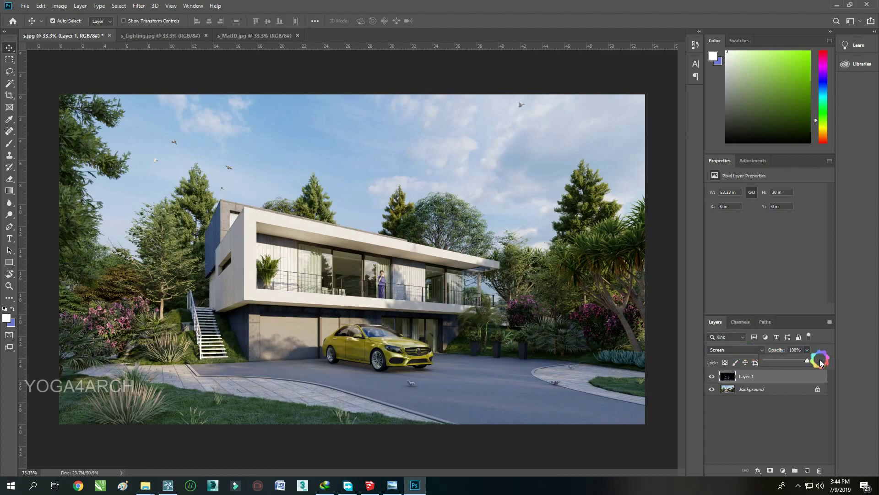
pyautogui.click(787, 341)
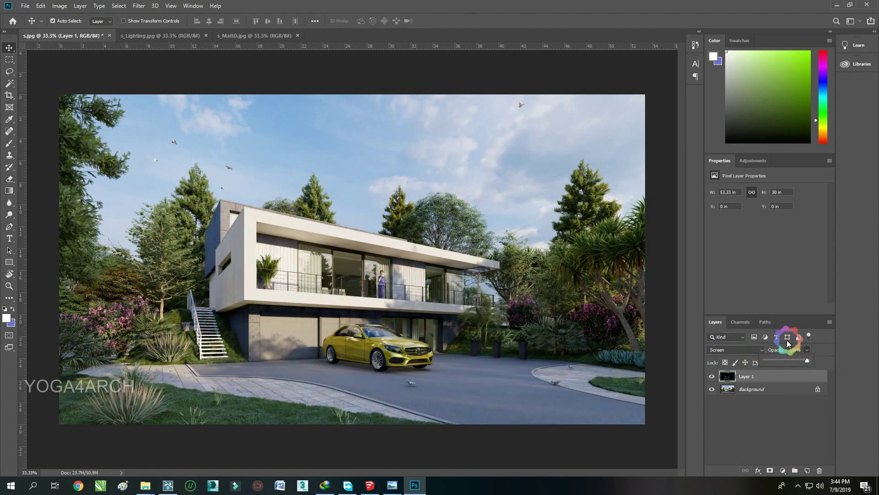
# Convert the Background into an unlocked Layer 0.
pyautogui.doubleClick(795, 388)
pyautogui.click(677, 181)
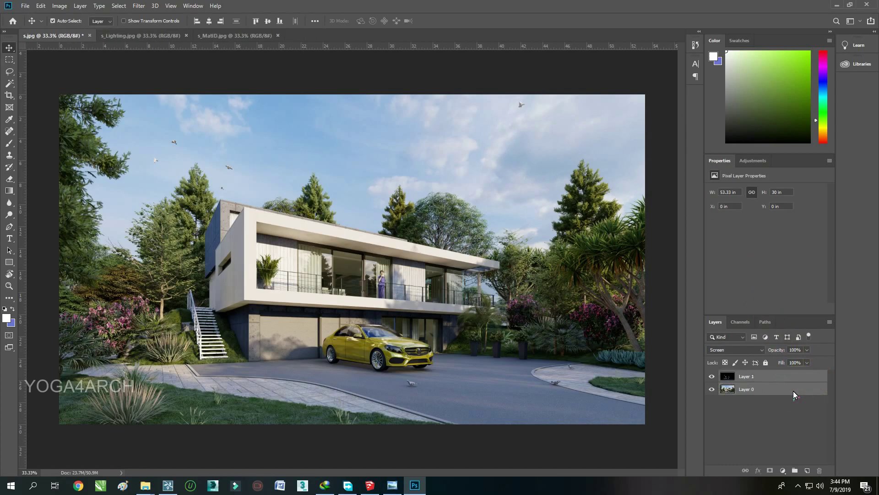
pyautogui.click(215, 35)
# Drag the s_MatID colour-ID pass into s.jpg as Layer 2.
pyautogui.click(140, 36)
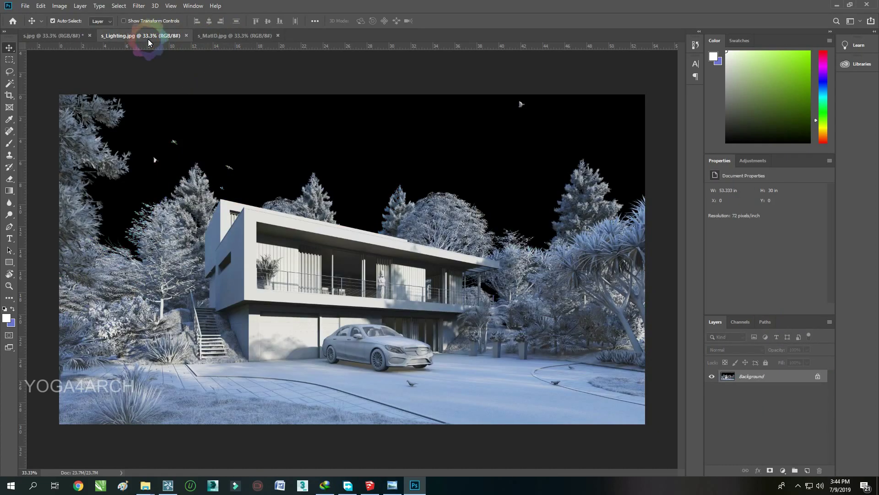
pyautogui.click(208, 36)
pyautogui.moveTo(209, 37); pyautogui.dragTo(18, 98)
pyautogui.click(547, 102)
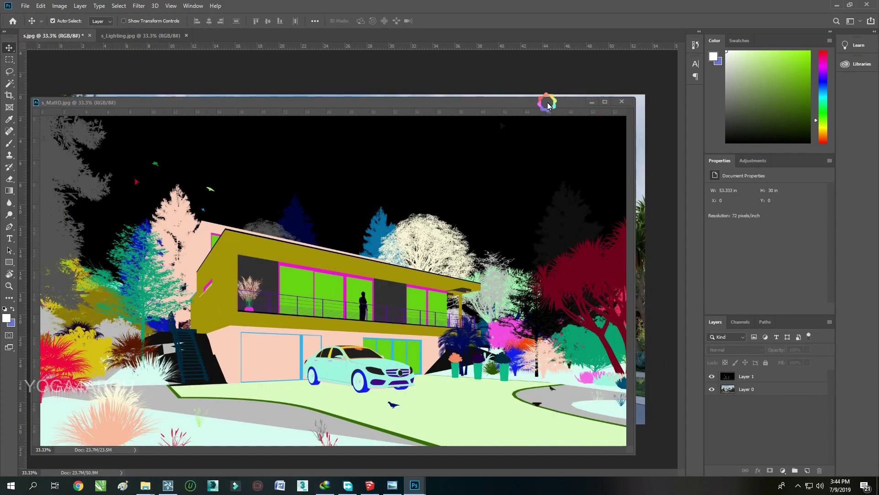
pyautogui.moveTo(565, 131); pyautogui.dragTo(597, 116)
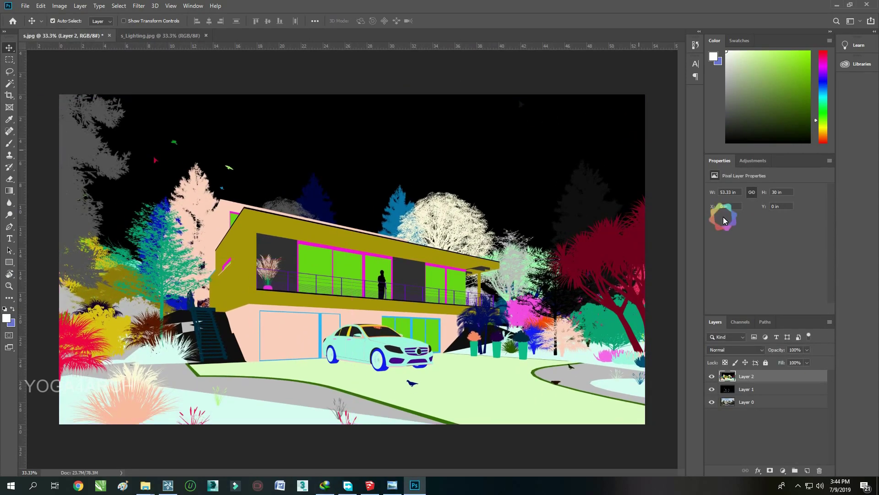
# Toggle Layer 2's visibility several times to compare it with the render.
pyautogui.click(712, 376)
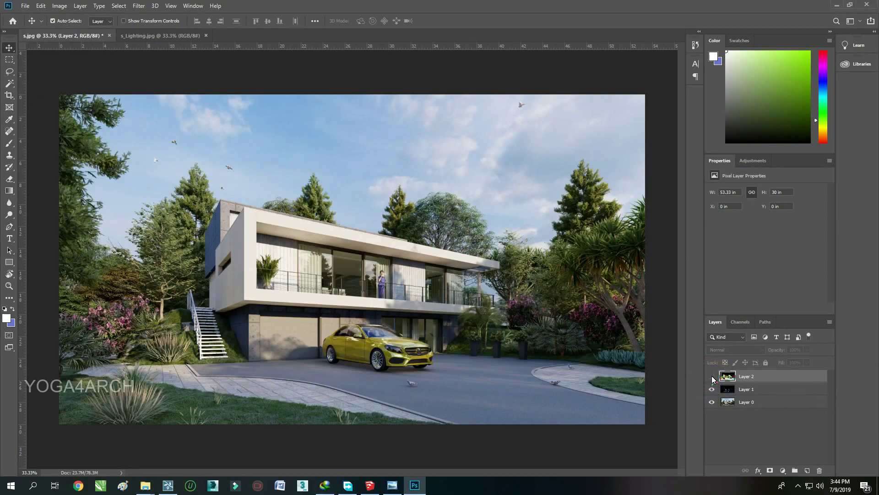
pyautogui.click(712, 377)
pyautogui.click(712, 377)
pyautogui.click(712, 378)
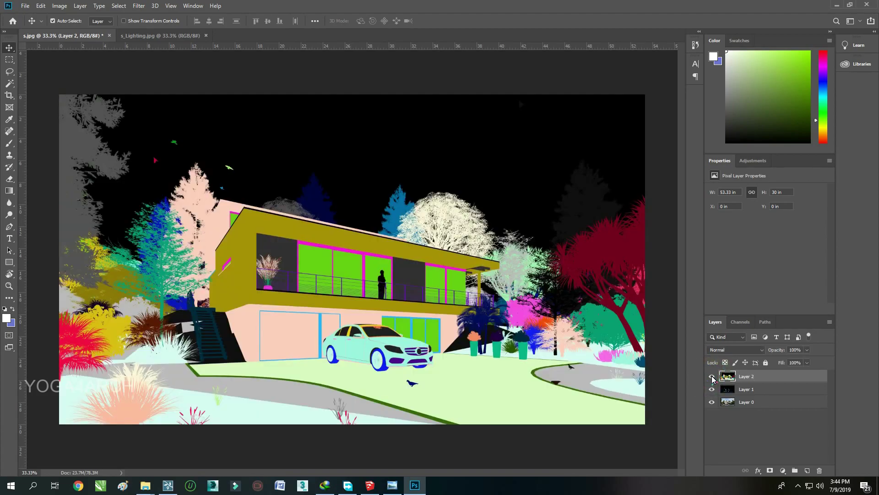
pyautogui.click(712, 376)
pyautogui.click(712, 376)
# Magic Wand the grey-coded trees and copy them from Layer 0 into Layer 3, hiding Layer 2.
pyautogui.press('w')
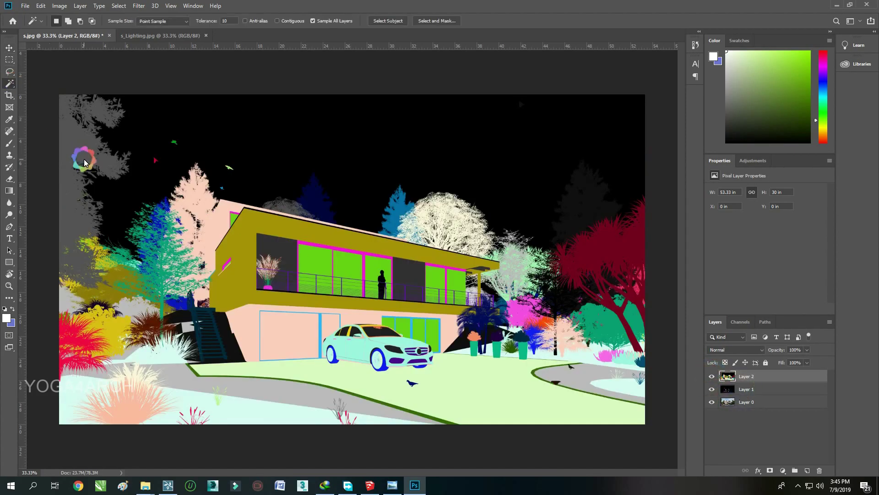
pyautogui.click(89, 160)
pyautogui.click(747, 401)
pyautogui.rightClick(98, 146)
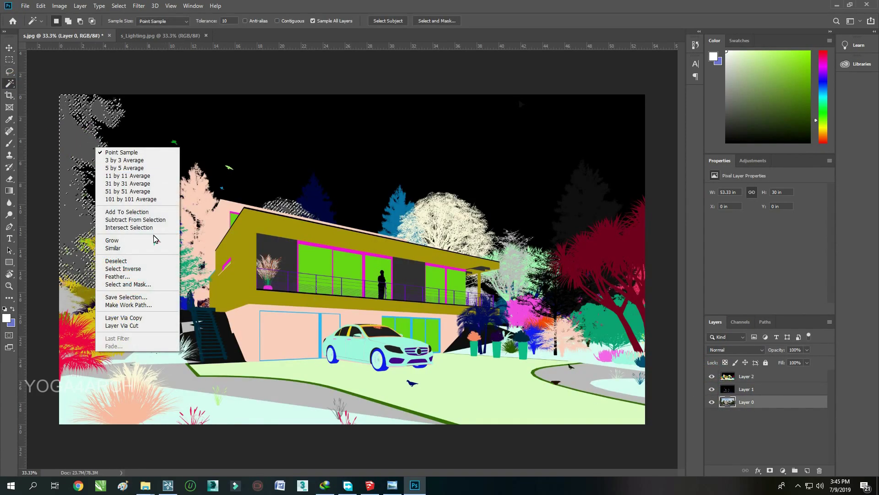
pyautogui.click(181, 300)
pyautogui.click(712, 377)
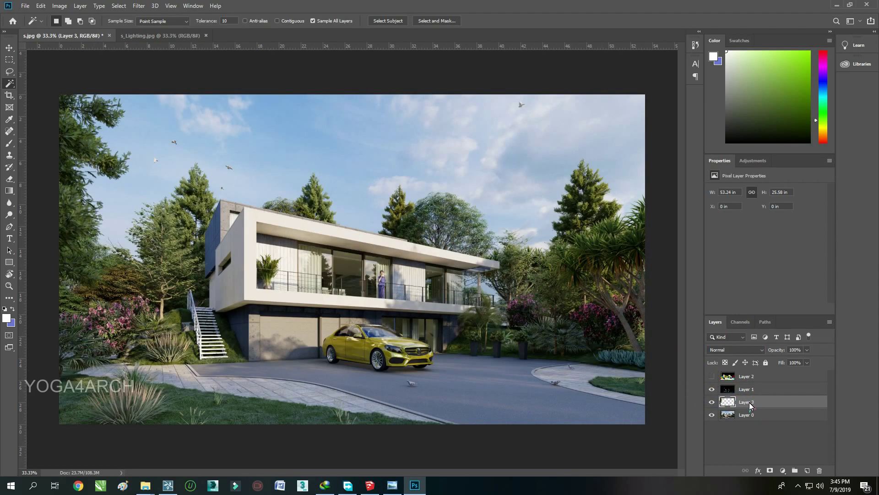
# Shift Layer 3's hue by about -14 with Hue/Saturation.
pyautogui.click(67, 5)
pyautogui.click(212, 79)
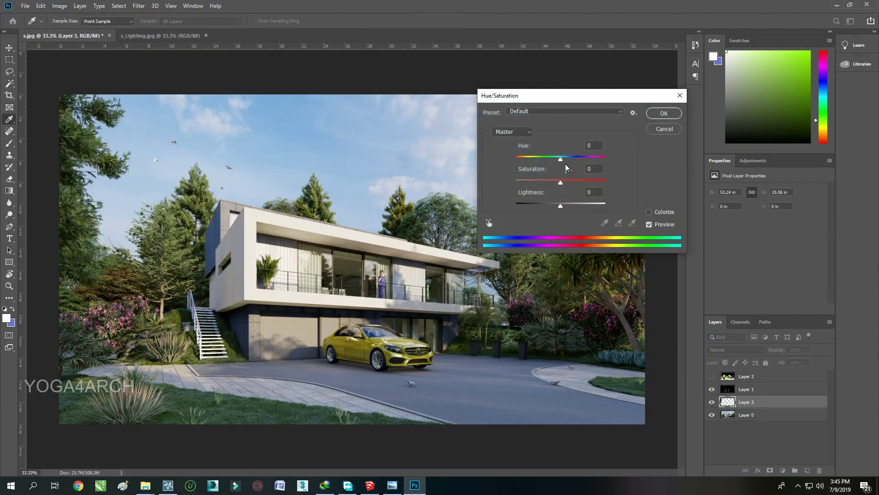
pyautogui.moveTo(560, 157)
pyautogui.mouseDown()
pyautogui.moveTo(590, 157)
pyautogui.moveTo(555, 153)
pyautogui.moveTo(562, 153)
pyautogui.mouseUp()
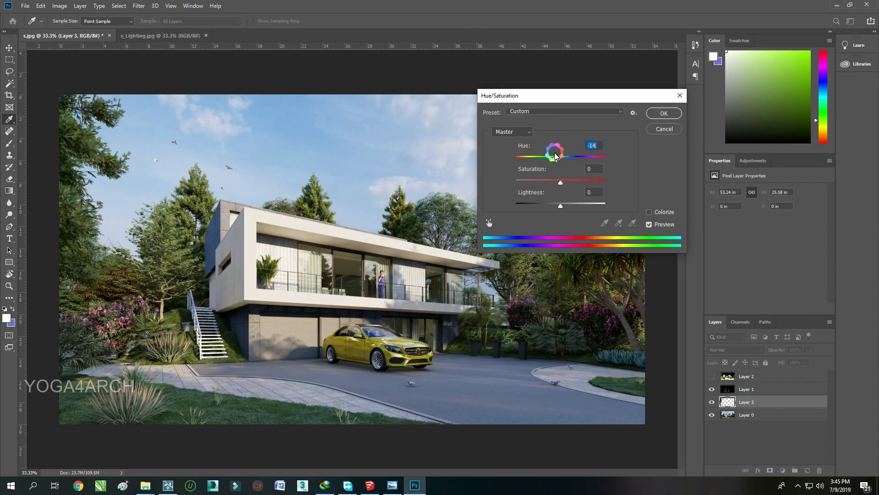
pyautogui.click(662, 115)
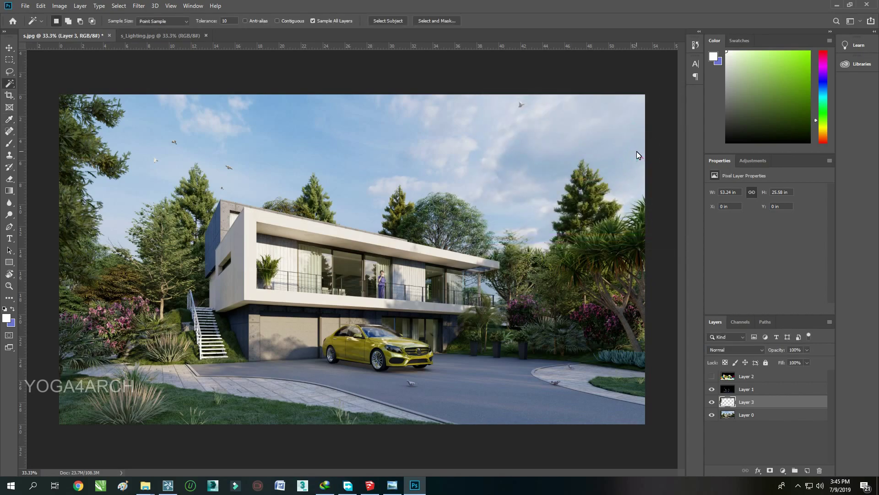
# Select the teal-coded trees via Layer 2 and copy them into Layer 4, hiding Layer 2.
pyautogui.click(747, 376)
pyautogui.click(711, 376)
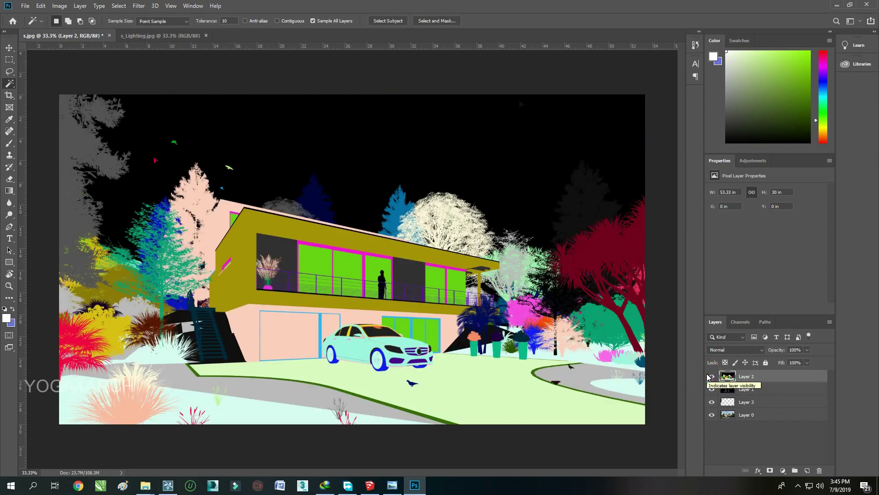
pyautogui.click(163, 306)
pyautogui.hotkey('alt', ',')
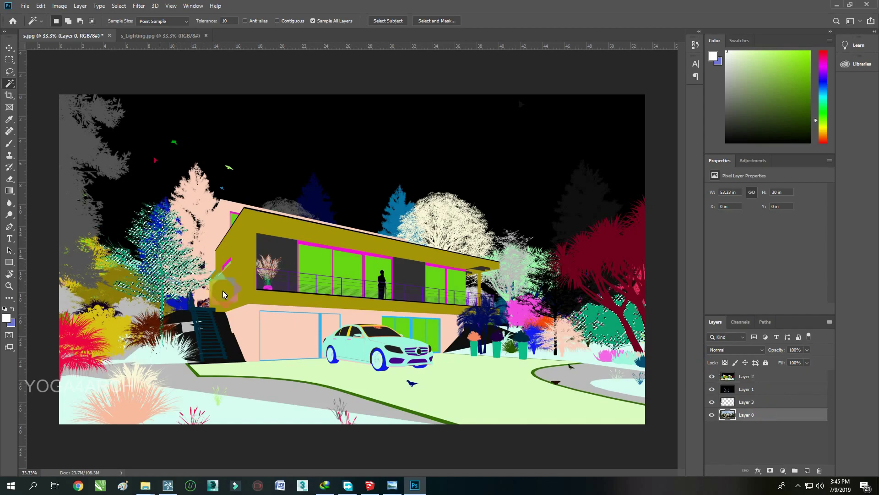
pyautogui.rightClick(163, 306)
pyautogui.click(188, 222)
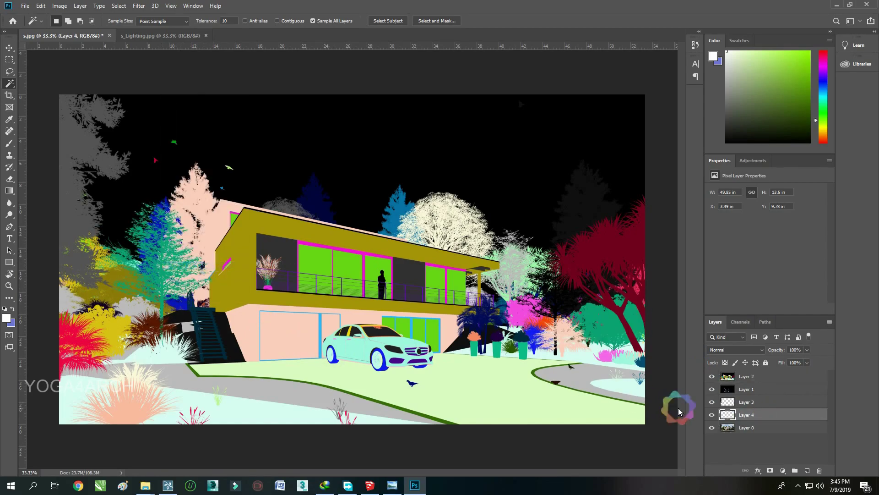
pyautogui.click(711, 376)
# Give Layer 4 a slight negative Hue/Saturation hue shift, then select Layers 1, 3, 4 and 0.
pyautogui.click(59, 6)
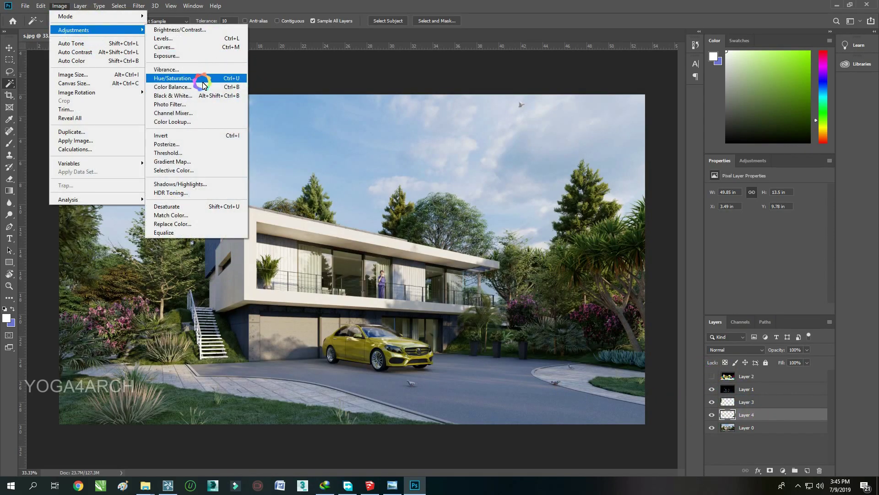
pyautogui.click(203, 78)
pyautogui.moveTo(560, 157)
pyautogui.mouseDown()
pyautogui.moveTo(547, 157)
pyautogui.moveTo(571, 157)
pyautogui.moveTo(558, 158)
pyautogui.mouseUp()
pyautogui.moveTo(561, 203)
pyautogui.mouseDown()
pyautogui.moveTo(570, 202)
pyautogui.moveTo(560, 203)
pyautogui.mouseUp()
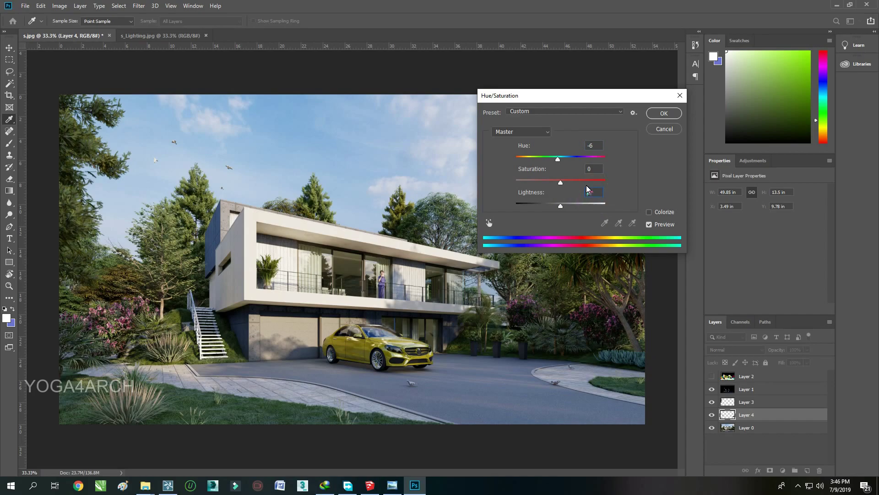
pyautogui.moveTo(558, 158); pyautogui.dragTo(583, 183)
pyautogui.click(663, 113)
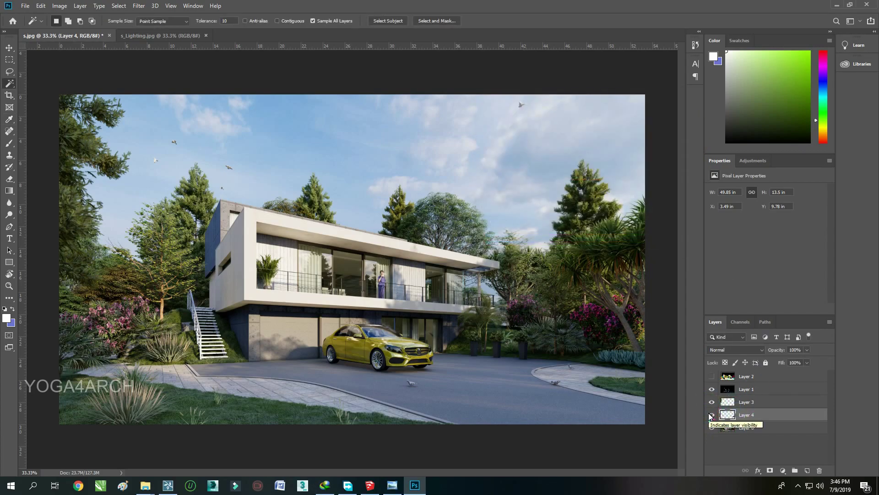
pyautogui.click(779, 427)
pyautogui.keyDown('shift'); pyautogui.click(775, 390); pyautogui.keyUp('shift')
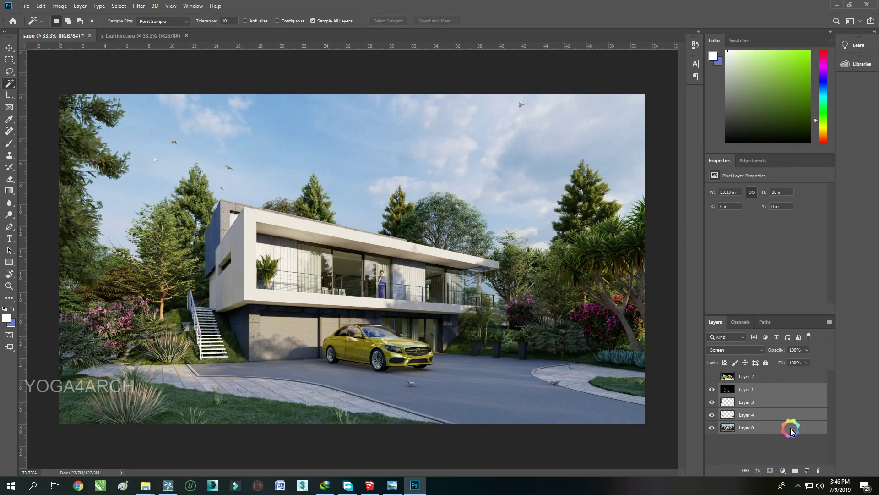
# Duplicate the selected layers and merge the copies into Layer 1 copy.
pyautogui.hotkey('ctrl', 'j')
pyautogui.rightClick(804, 432)
pyautogui.click(774, 361)
# In Camera Raw, apply Auto tone, adjust highlights and raise the blacks.
pyautogui.click(139, 6)
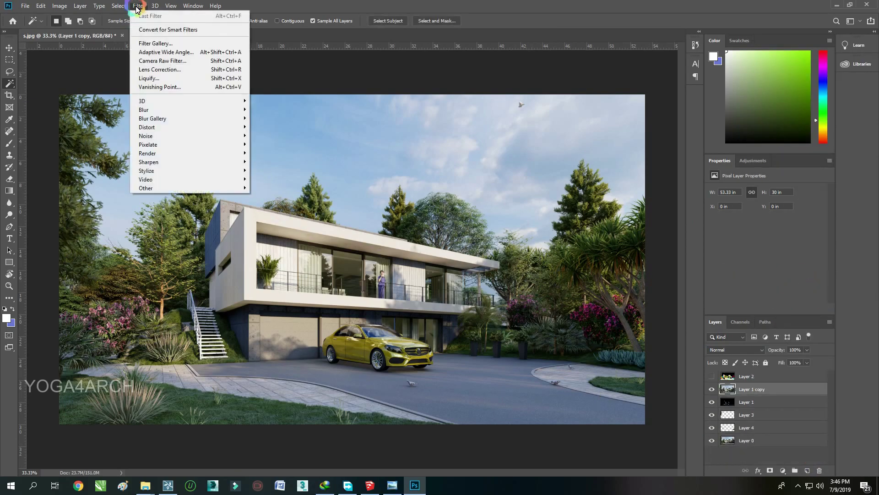
pyautogui.click(151, 70)
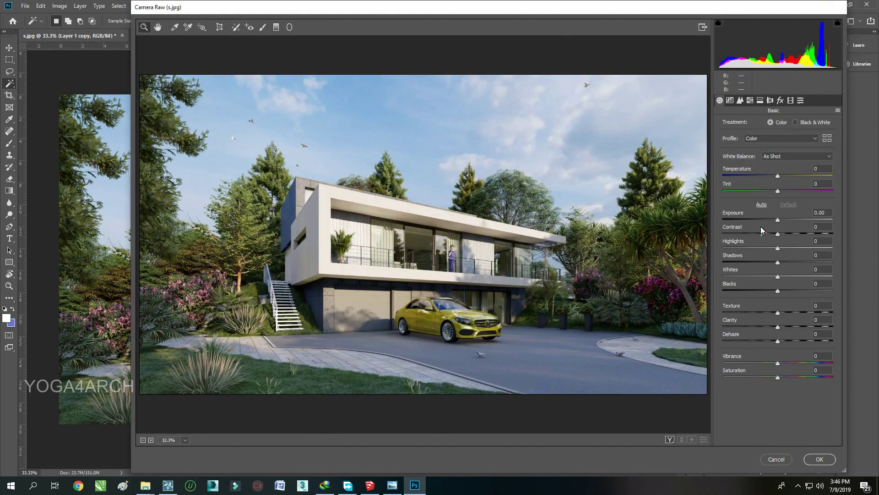
pyautogui.click(763, 205)
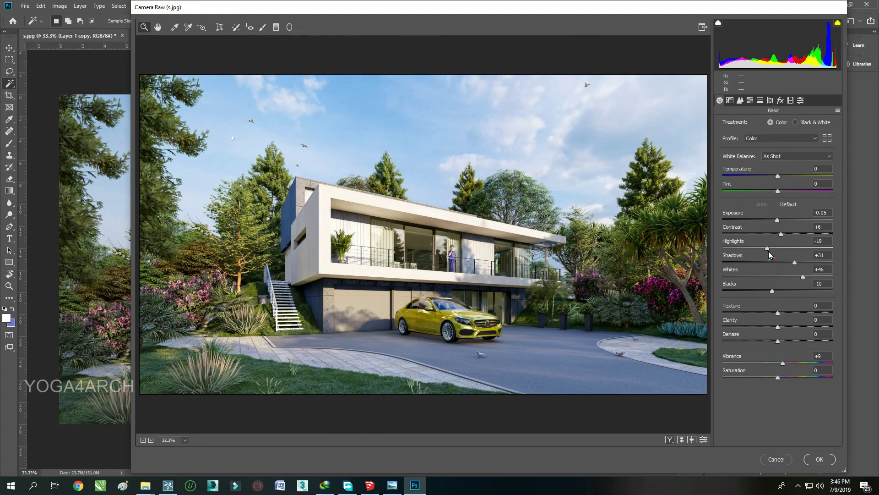
pyautogui.moveTo(768, 251)
pyautogui.mouseDown()
pyautogui.moveTo(777, 252)
pyautogui.moveTo(762, 260)
pyautogui.moveTo(799, 262)
pyautogui.moveTo(814, 277)
pyautogui.moveTo(807, 279)
pyautogui.mouseUp()
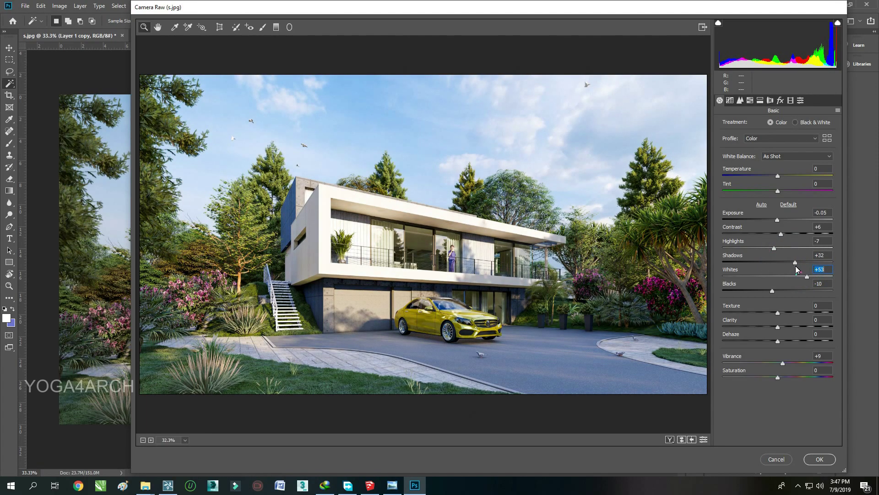
pyautogui.moveTo(774, 248); pyautogui.dragTo(759, 248)
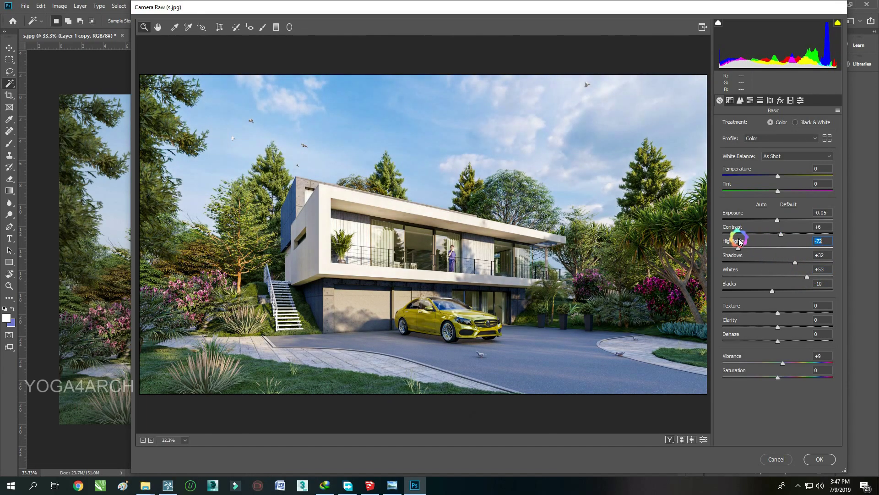
pyautogui.click(788, 204)
pyautogui.click(761, 205)
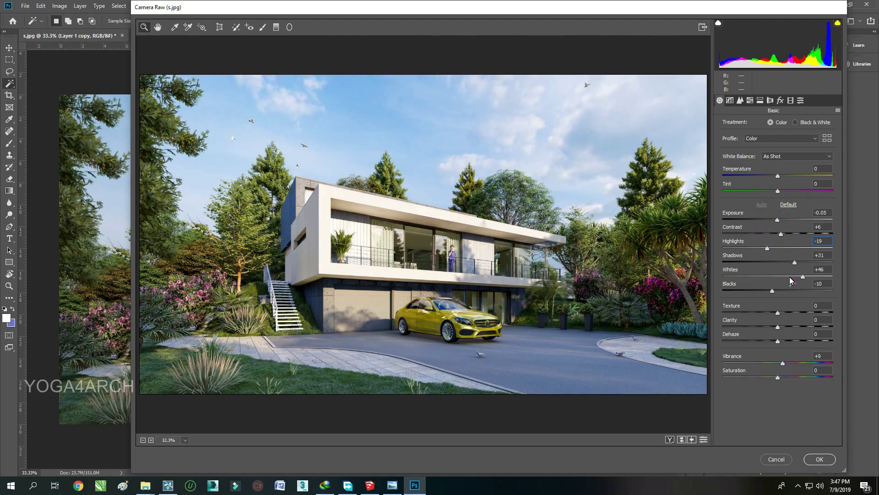
pyautogui.moveTo(774, 293); pyautogui.dragTo(781, 290)
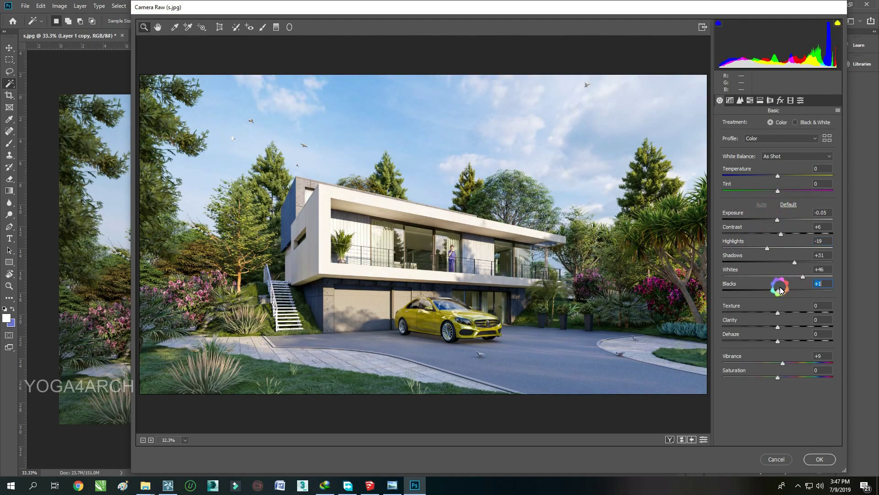
# Add edge vignetting, brighten the lights on the tone curve, and apply the Camera Raw edits.
pyautogui.click(780, 100)
pyautogui.moveTo(778, 218); pyautogui.dragTo(775, 219)
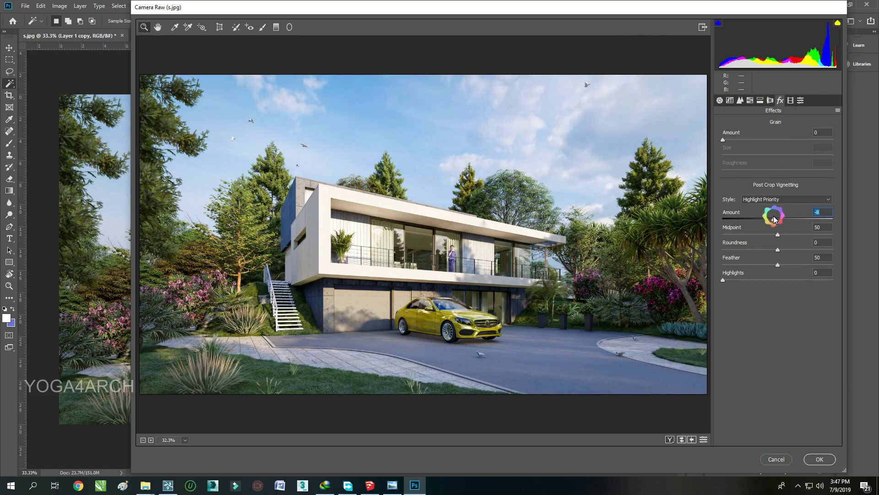
pyautogui.click(770, 100)
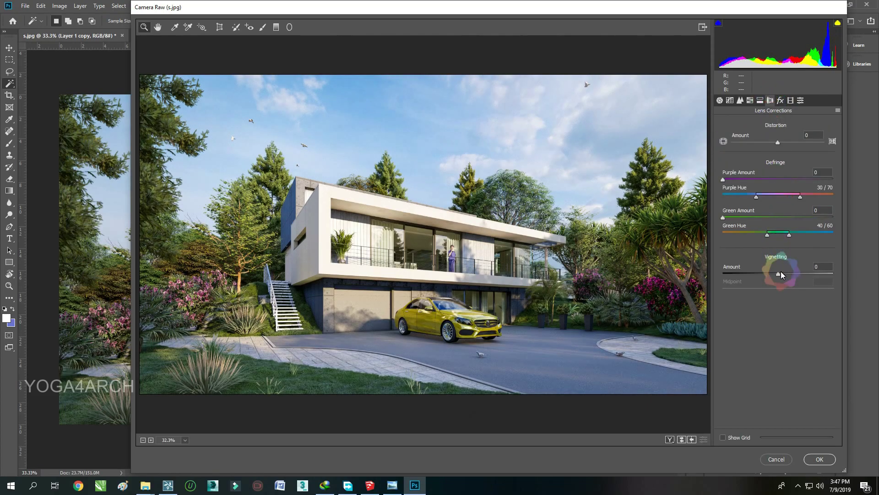
pyautogui.moveTo(780, 272); pyautogui.dragTo(759, 267)
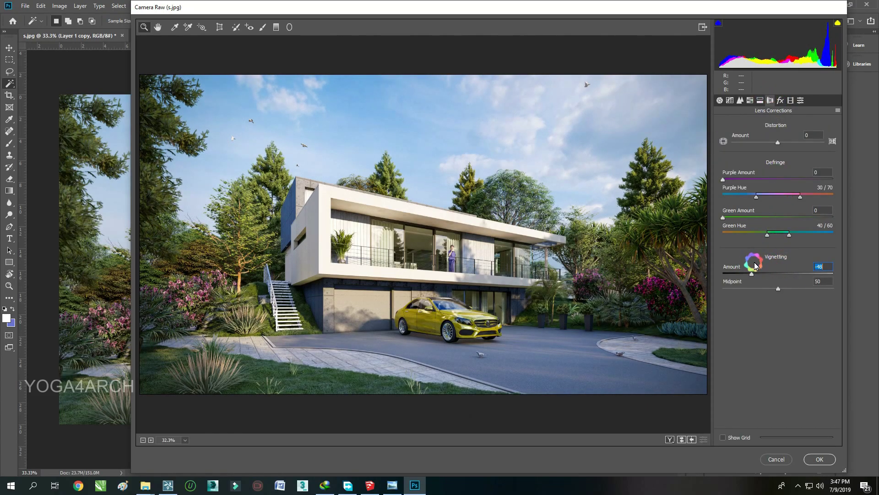
pyautogui.click(730, 100)
pyautogui.moveTo(778, 286); pyautogui.dragTo(783, 286)
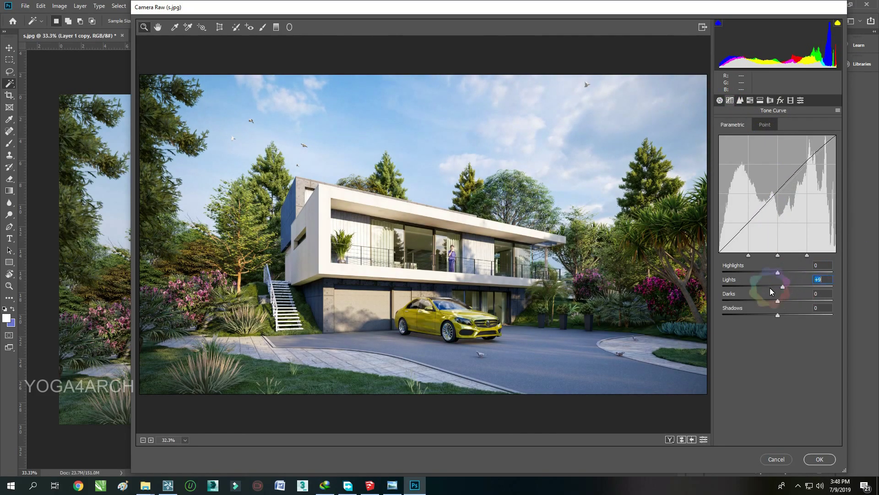
pyautogui.click(820, 459)
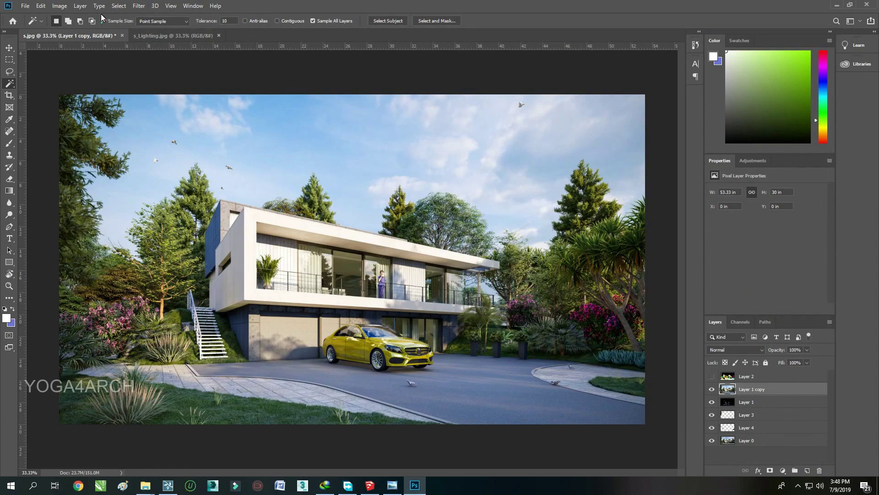
# Reopen Camera Raw and set Sharpening 54, Exposure +0.15 and Highlights +24.
pyautogui.click(139, 5)
pyautogui.click(183, 61)
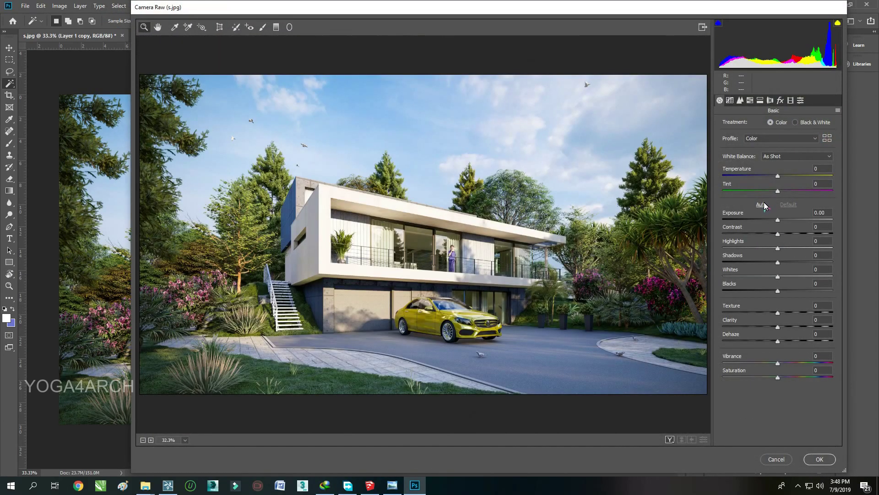
pyautogui.click(740, 100)
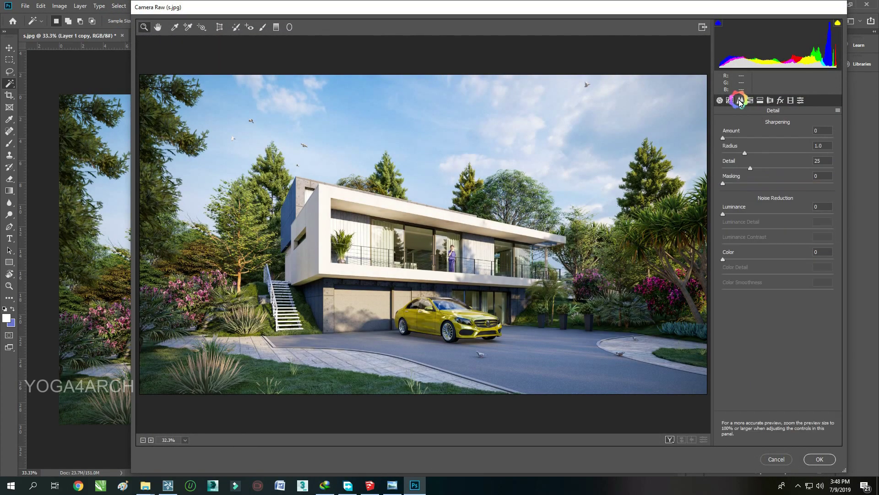
pyautogui.moveTo(770, 139); pyautogui.dragTo(762, 137)
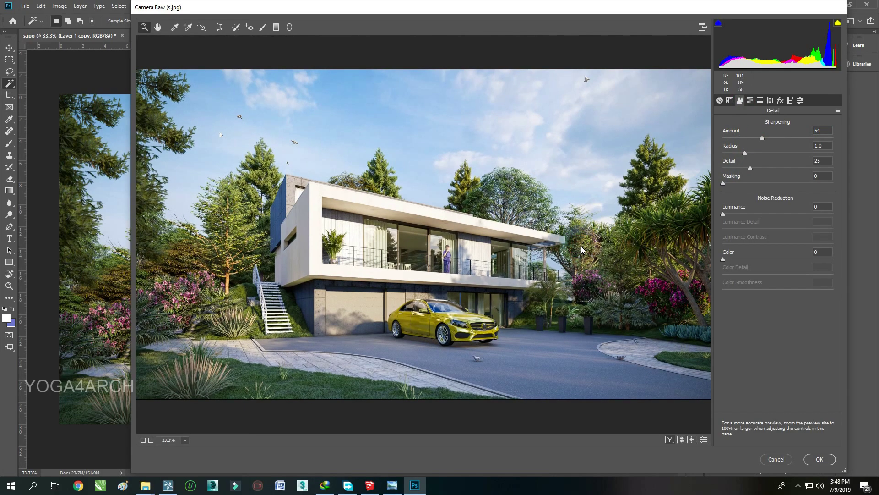
pyautogui.click(730, 101)
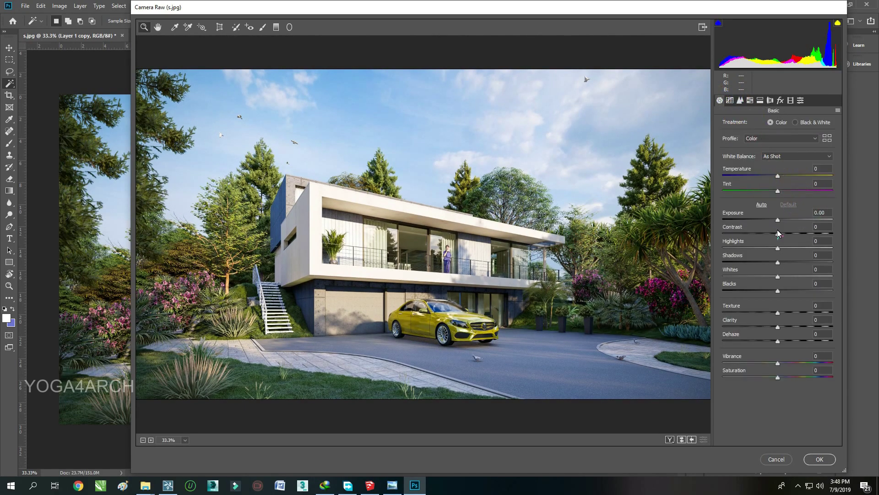
pyautogui.click(776, 217)
pyautogui.click(777, 218)
pyautogui.click(780, 222)
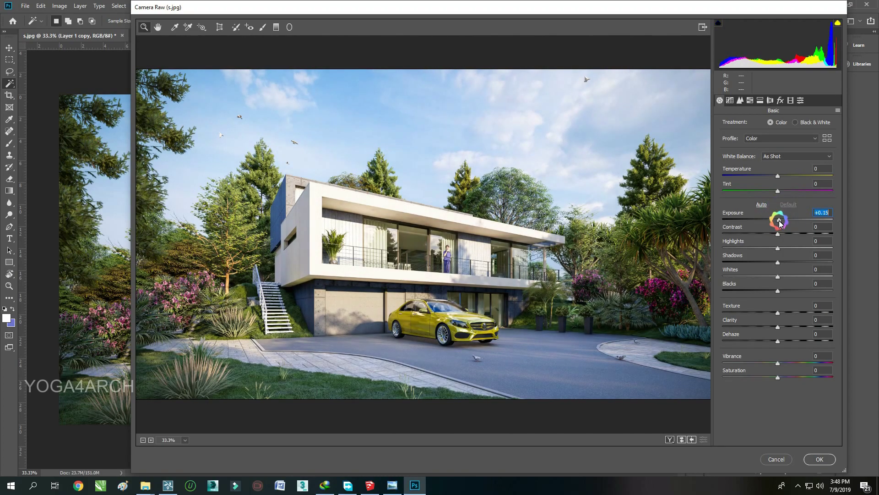
pyautogui.click(800, 248)
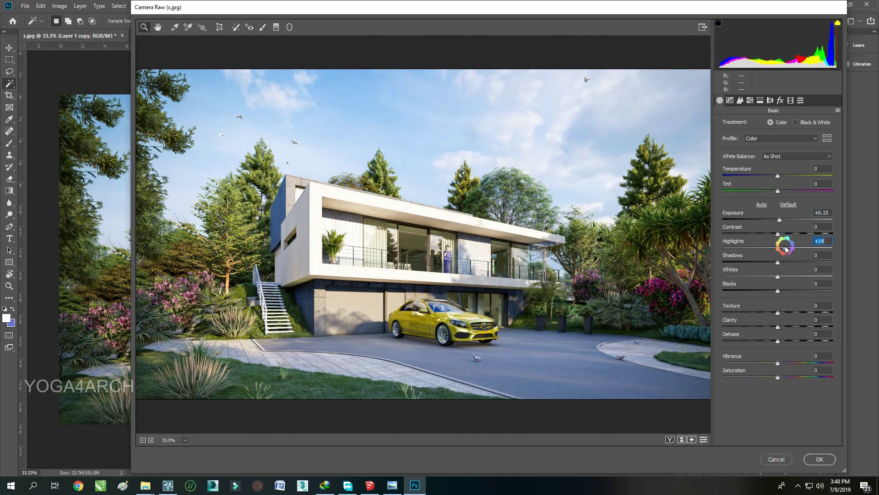
# Apply the Camera Raw edits and add a Color Balance layer with Midtones Red +6.
pyautogui.click(819, 458)
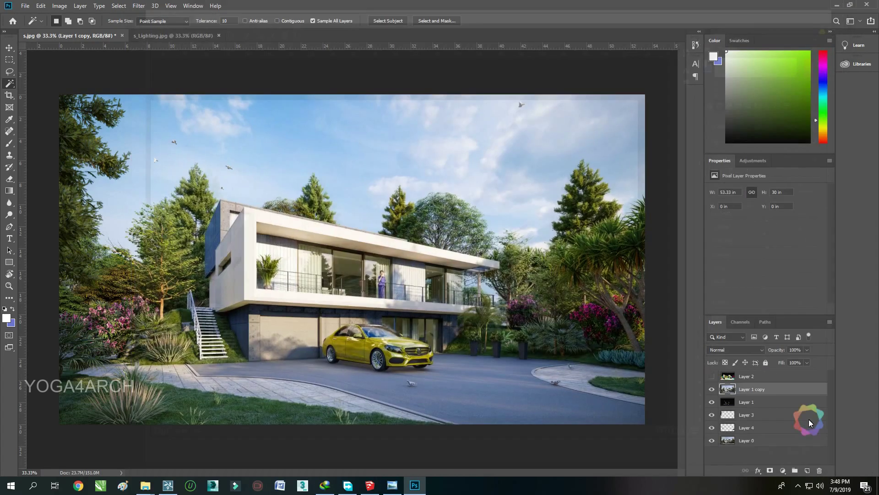
pyautogui.click(712, 389)
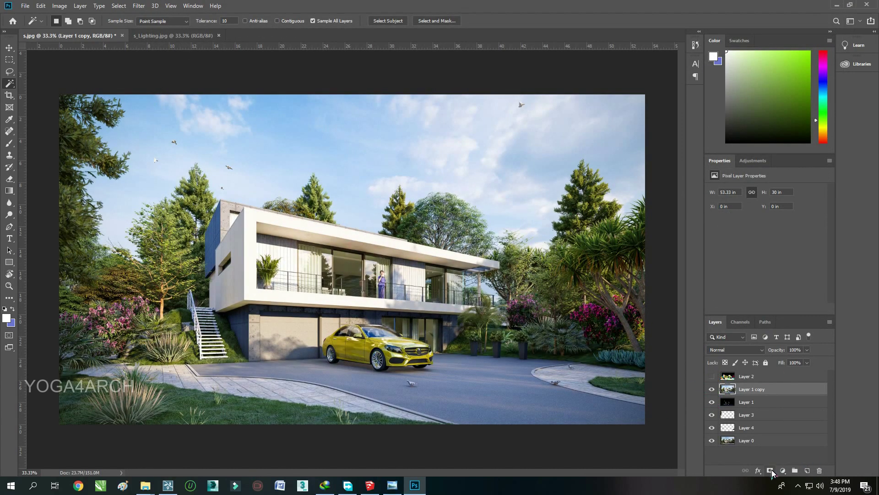
pyautogui.click(782, 470)
pyautogui.click(818, 391)
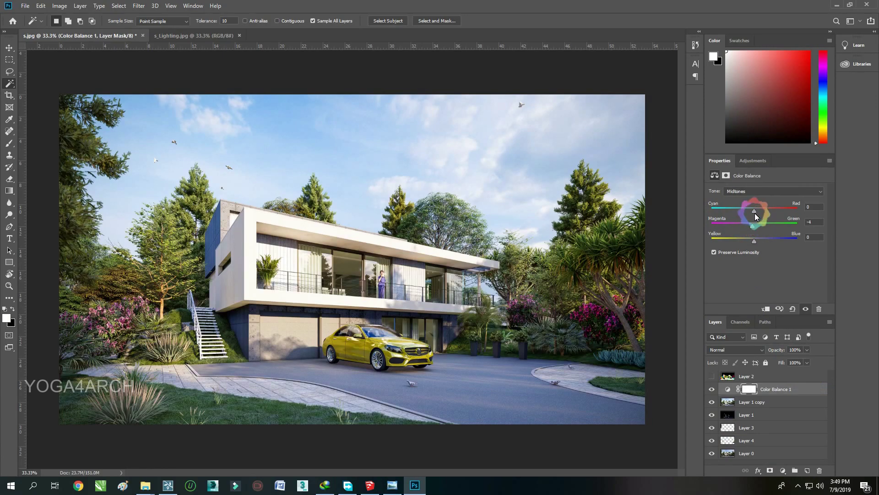
pyautogui.moveTo(754, 211); pyautogui.dragTo(755, 215)
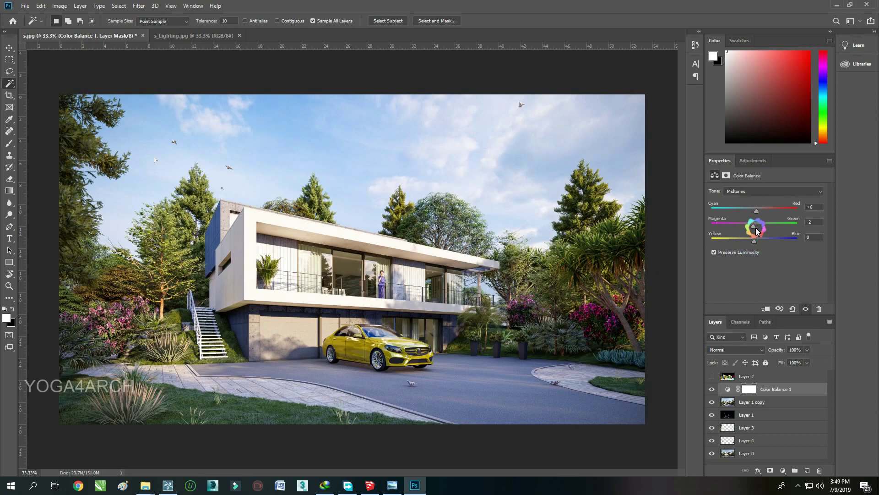
pyautogui.moveTo(753, 245); pyautogui.dragTo(759, 248)
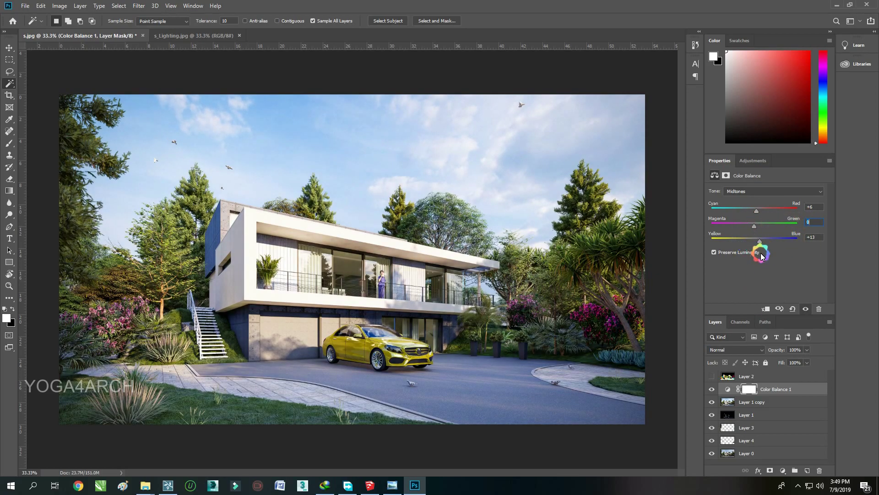
pyautogui.write('0')
pyautogui.click(757, 211)
# Set Highlights to Red +2, Magenta -4, and Color Balance 1 opacity to 84%.
pyautogui.click(746, 192)
pyautogui.click(752, 208)
pyautogui.moveTo(756, 227)
pyautogui.mouseDown()
pyautogui.moveTo(773, 242)
pyautogui.moveTo(756, 242)
pyautogui.mouseUp()
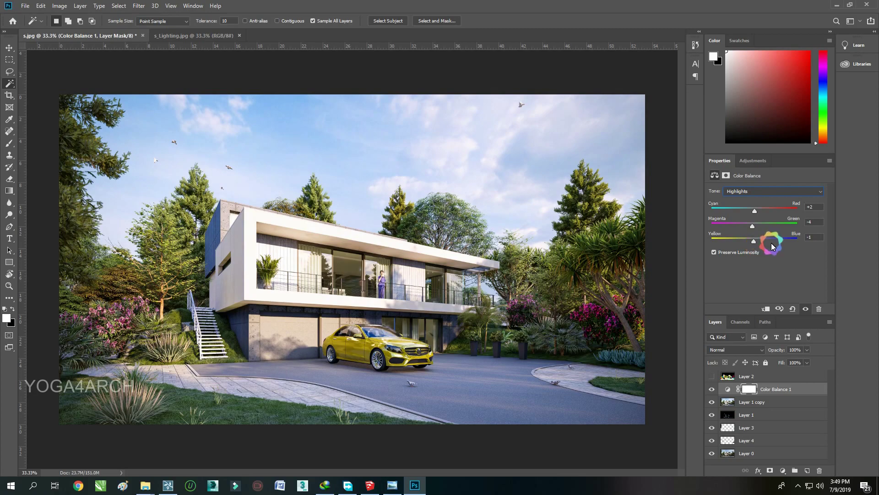
pyautogui.click(807, 350)
pyautogui.moveTo(808, 352); pyautogui.dragTo(801, 363)
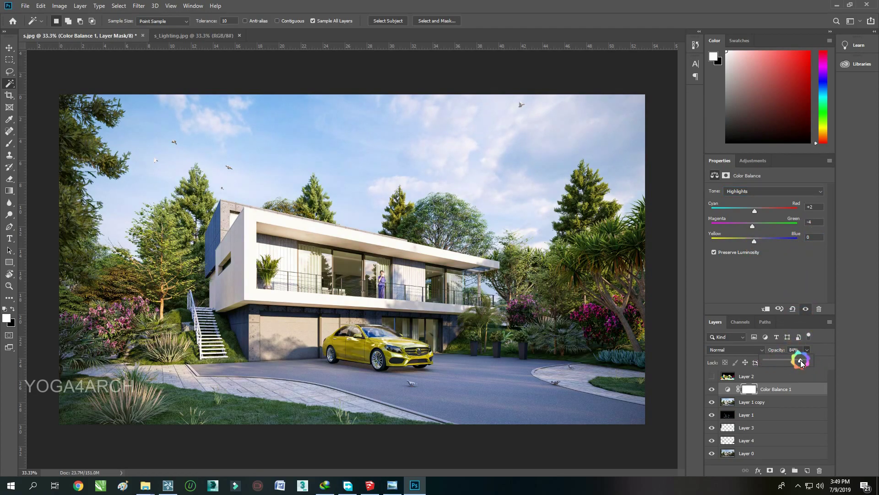
# Add a Selective Color layer and tune Reds: less cyan, maximum yellow, slightly less black.
pyautogui.click(782, 470)
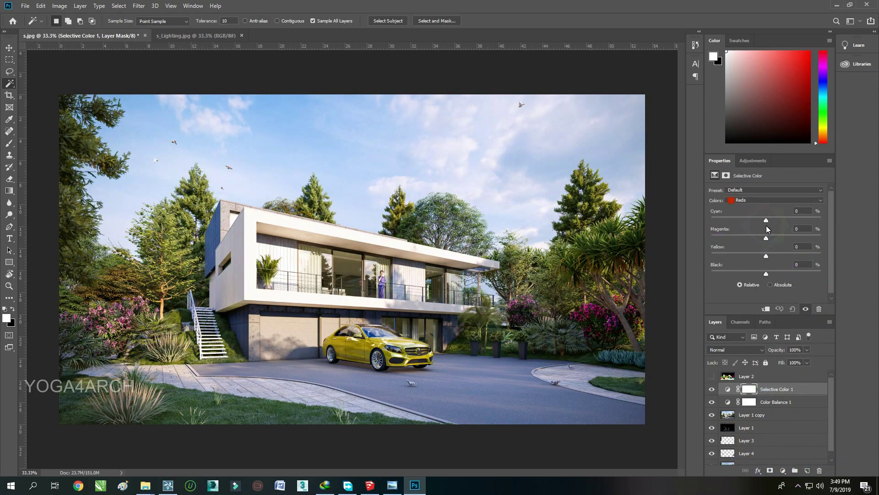
pyautogui.moveTo(769, 220)
pyautogui.mouseDown()
pyautogui.moveTo(711, 220)
pyautogui.moveTo(742, 220)
pyautogui.moveTo(696, 242)
pyautogui.moveTo(782, 242)
pyautogui.mouseUp()
pyautogui.moveTo(725, 258); pyautogui.dragTo(825, 264)
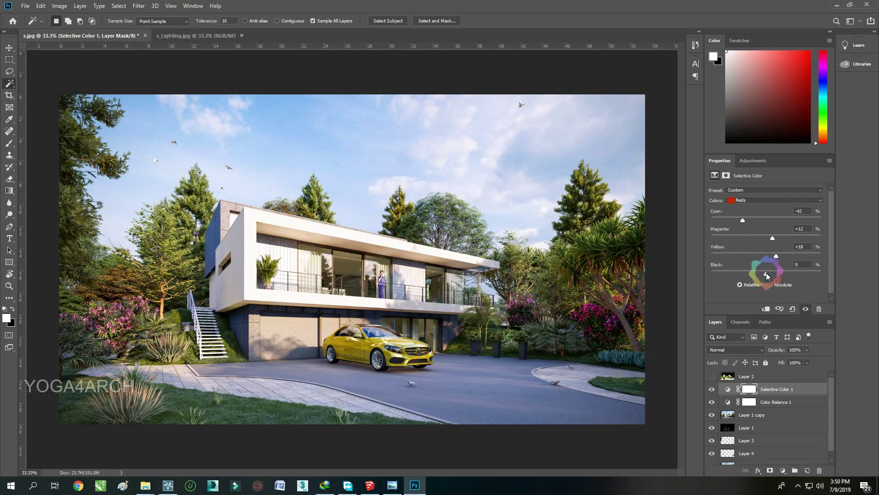
pyautogui.moveTo(766, 273); pyautogui.dragTo(769, 284)
# Adjust the cyan, yellow and black sliders in the Blacks range.
pyautogui.click(775, 200)
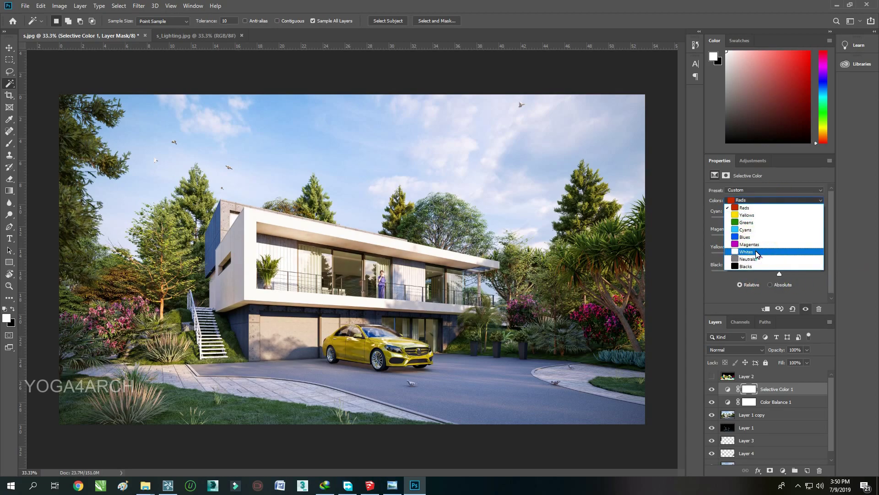
pyautogui.click(746, 266)
pyautogui.moveTo(766, 271)
pyautogui.mouseDown()
pyautogui.moveTo(773, 274)
pyautogui.moveTo(764, 256)
pyautogui.mouseUp()
pyautogui.moveTo(770, 274); pyautogui.dragTo(769, 273)
pyautogui.moveTo(766, 220); pyautogui.dragTo(762, 220)
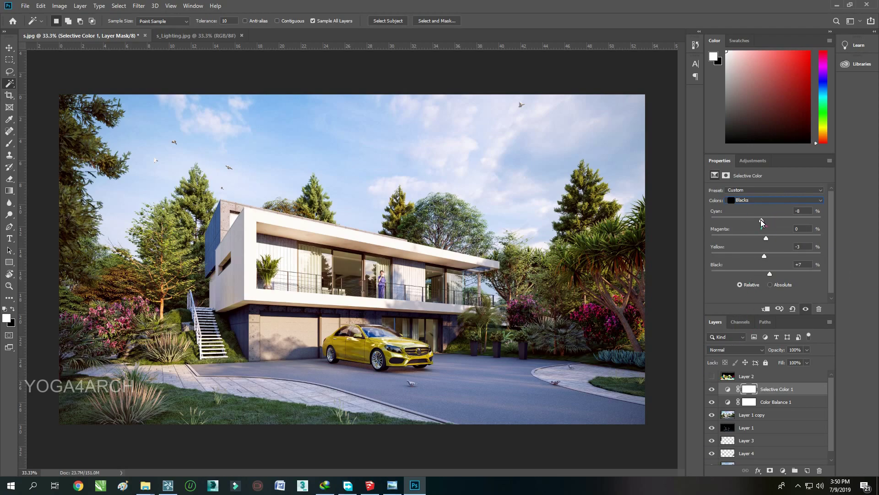
pyautogui.moveTo(771, 274)
pyautogui.mouseDown()
pyautogui.moveTo(781, 255)
pyautogui.moveTo(755, 256)
pyautogui.moveTo(773, 237)
pyautogui.moveTo(738, 219)
pyautogui.moveTo(767, 221)
pyautogui.moveTo(778, 238)
pyautogui.moveTo(766, 239)
pyautogui.moveTo(767, 220)
pyautogui.mouseUp()
# Reduce cyan, yellow and black in the Whites range and lower the layer opacity.
pyautogui.click(779, 200)
pyautogui.click(774, 221)
pyautogui.moveTo(767, 257)
pyautogui.mouseDown()
pyautogui.moveTo(712, 251)
pyautogui.moveTo(762, 255)
pyautogui.moveTo(737, 275)
pyautogui.moveTo(758, 274)
pyautogui.mouseUp()
pyautogui.moveTo(807, 349)
pyautogui.mouseDown()
pyautogui.moveTo(765, 362)
pyautogui.moveTo(802, 363)
pyautogui.mouseUp()
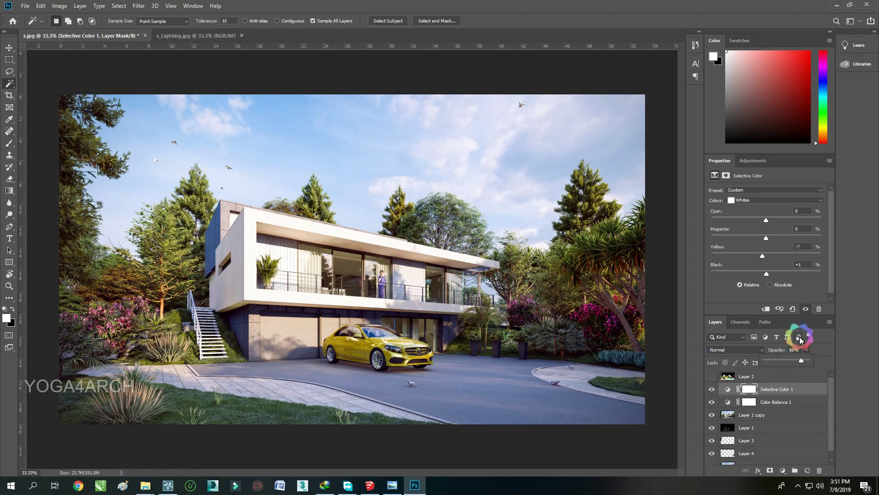
pyautogui.click(785, 200)
# Set Cyans to Cyan +20, Magenta +33, Yellow -1, Black +9, and opacity to 86%.
pyautogui.click(765, 222)
pyautogui.moveTo(765, 220); pyautogui.dragTo(874, 229)
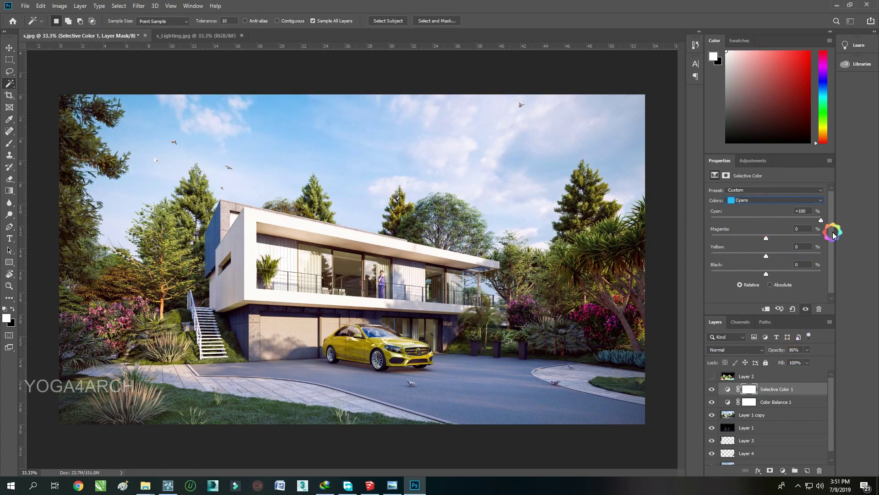
pyautogui.moveTo(683, 228)
pyautogui.mouseDown()
pyautogui.moveTo(791, 231)
pyautogui.moveTo(752, 225)
pyautogui.moveTo(785, 229)
pyautogui.moveTo(777, 232)
pyautogui.mouseUp()
pyautogui.moveTo(711, 255)
pyautogui.mouseDown()
pyautogui.moveTo(766, 256)
pyautogui.moveTo(704, 272)
pyautogui.moveTo(841, 275)
pyautogui.moveTo(771, 274)
pyautogui.mouseUp()
pyautogui.click(767, 235)
pyautogui.moveTo(767, 235); pyautogui.dragTo(784, 238)
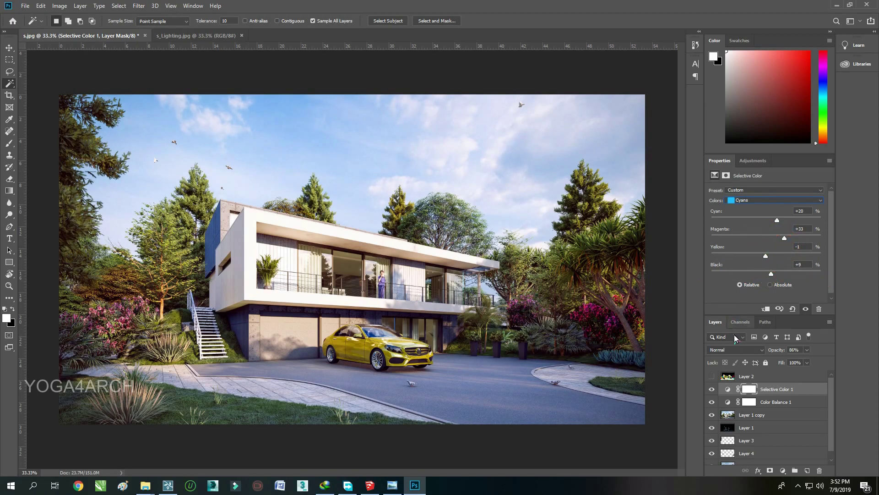
pyautogui.click(807, 349)
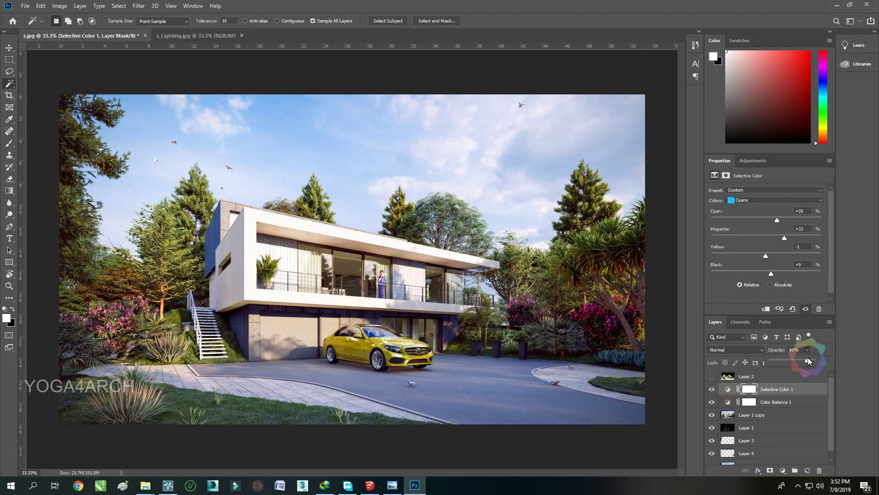
pyautogui.moveTo(808, 361)
pyautogui.mouseDown()
pyautogui.moveTo(801, 357)
pyautogui.moveTo(823, 368)
pyautogui.moveTo(806, 365)
pyautogui.mouseUp()
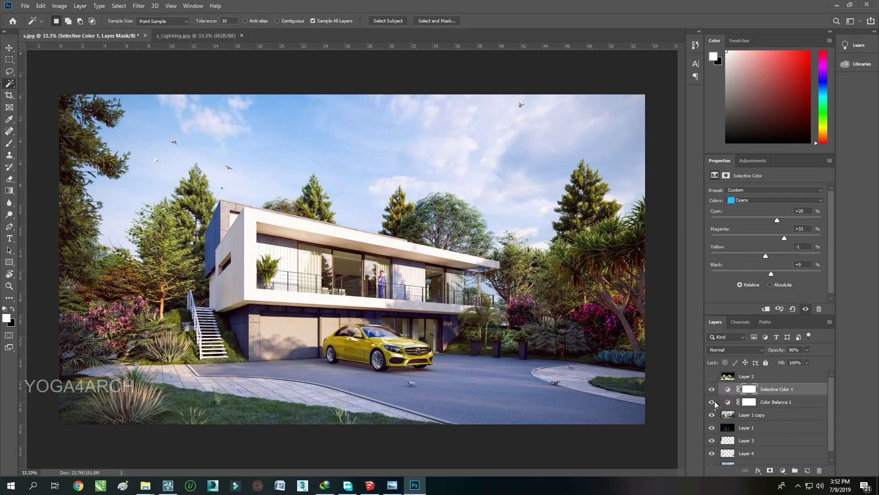
# Lower Color Balance 1 opacity to 82% and tweak its cyan-red midtones.
pyautogui.click(778, 402)
pyautogui.click(807, 349)
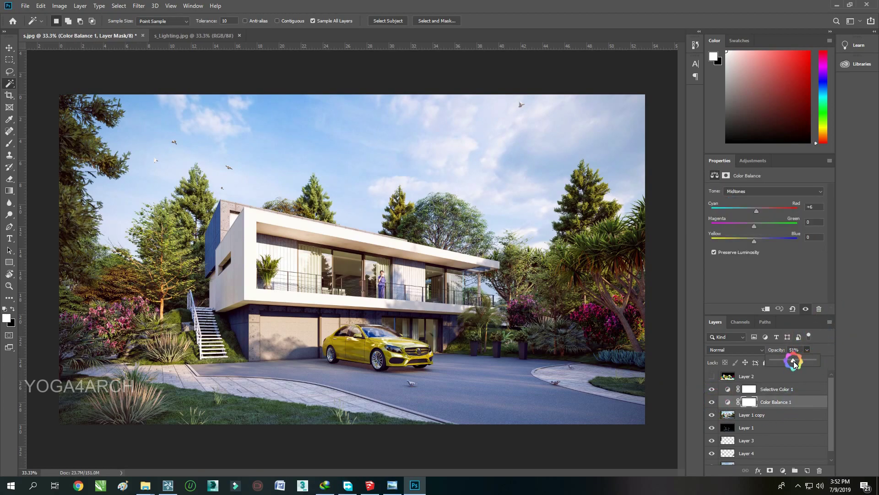
pyautogui.moveTo(823, 369); pyautogui.dragTo(805, 365)
pyautogui.click(755, 211)
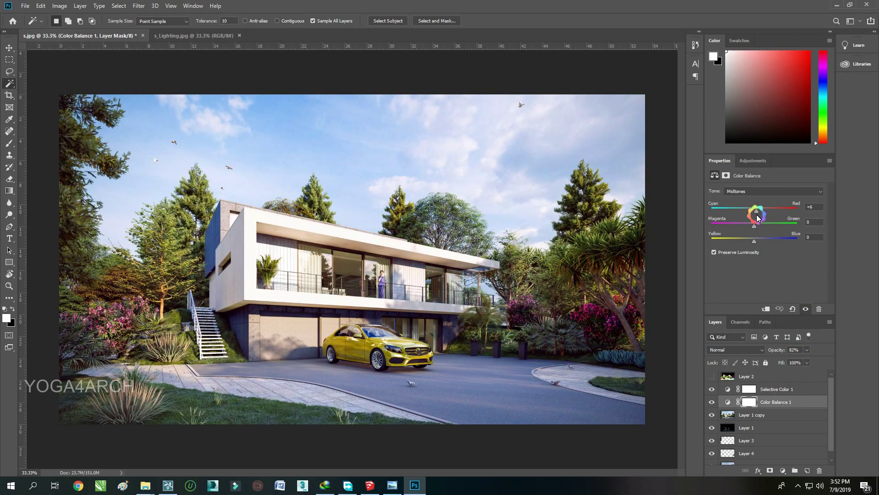
# Add an Auto Brightness/Contrast layer (Brightness -1, Contrast -25) and duplicate Layer 1 copy.
pyautogui.click(783, 470)
pyautogui.click(806, 335)
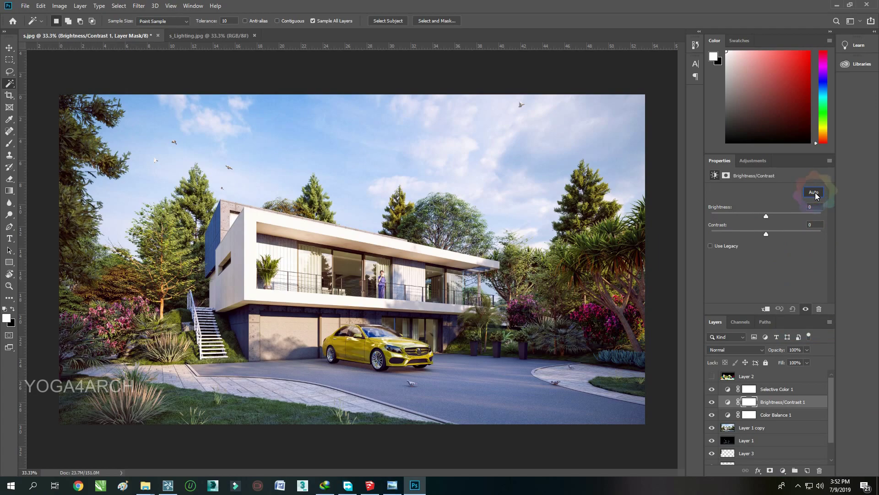
pyautogui.click(815, 192)
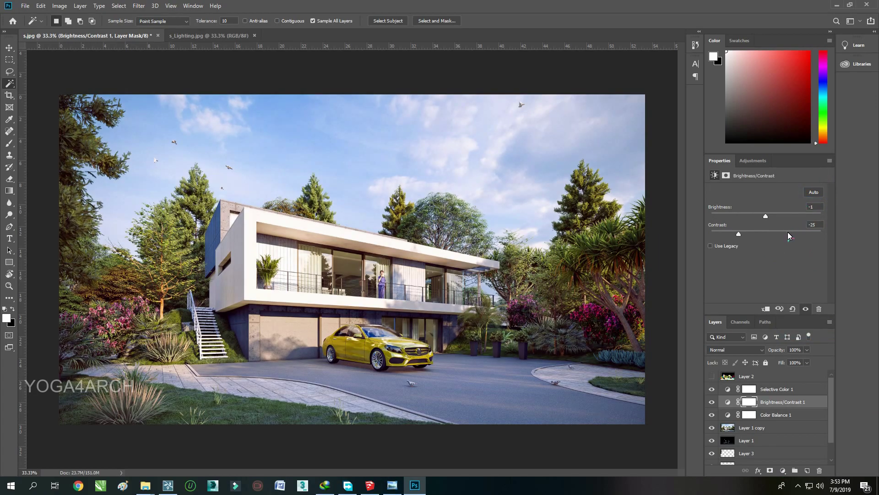
pyautogui.moveTo(778, 427); pyautogui.dragTo(808, 471)
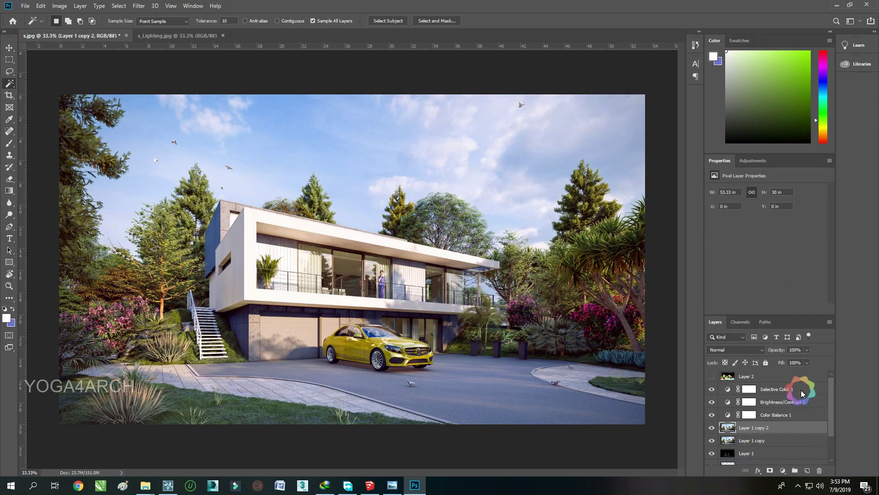
# Blend Layer 1 copy 2 in Overlay mode and lower its opacity.
pyautogui.click(744, 350)
pyautogui.click(733, 358)
pyautogui.click(807, 349)
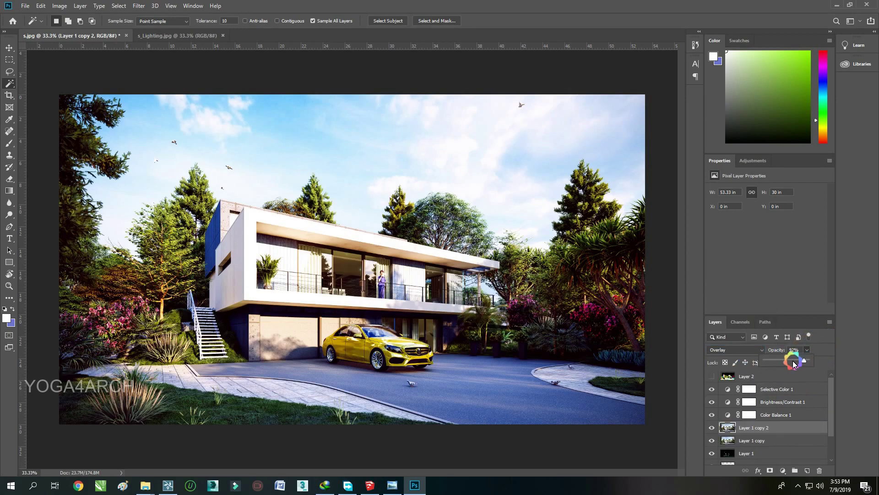
pyautogui.moveTo(809, 360); pyautogui.dragTo(761, 362)
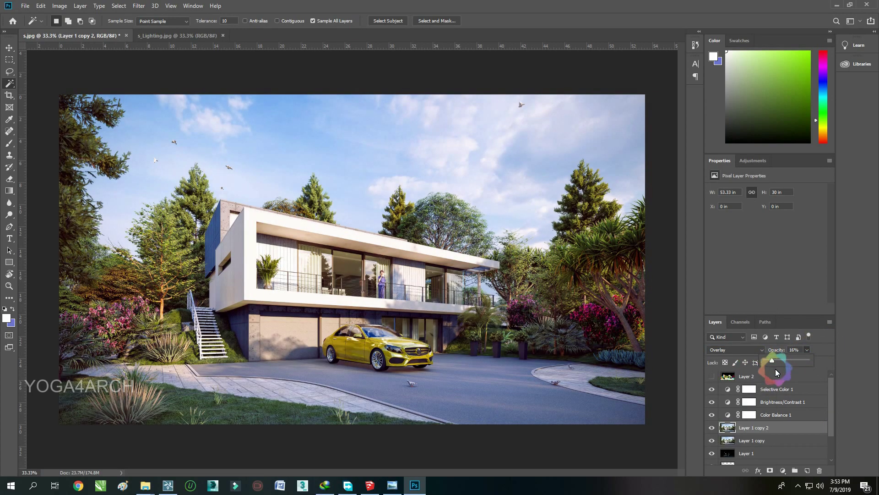
# Set Brightness/Contrast 1 to Brightness 0 and Contrast -22, toggling it to compare.
pyautogui.click(793, 402)
pyautogui.moveTo(739, 235)
pyautogui.mouseDown()
pyautogui.moveTo(742, 244)
pyautogui.moveTo(734, 248)
pyautogui.mouseUp()
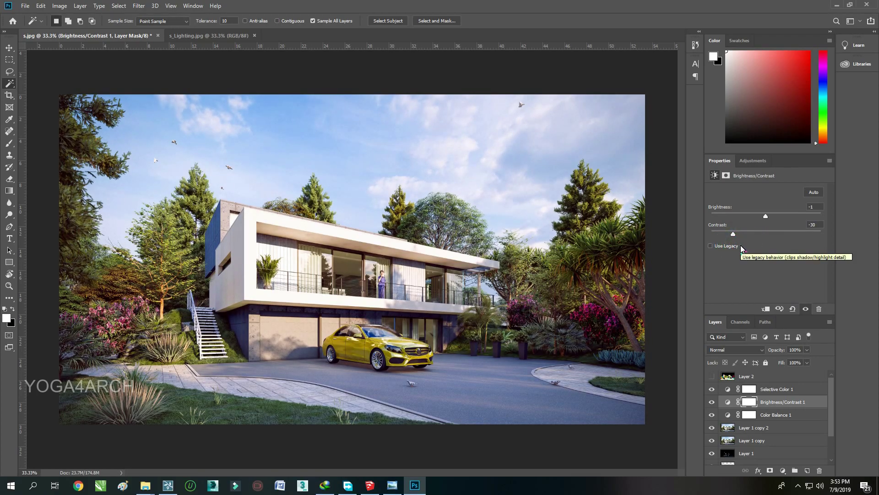
pyautogui.click(712, 402)
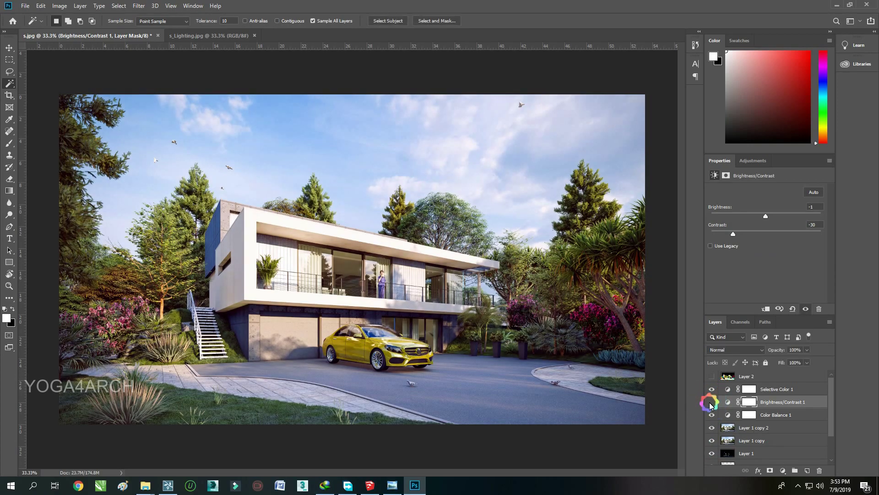
pyautogui.click(711, 401)
pyautogui.click(733, 234)
pyautogui.moveTo(768, 213); pyautogui.dragTo(766, 217)
# Change Layer 1 copy 2's blend mode from Overlay to Soft Light.
pyautogui.click(778, 427)
pyautogui.click(735, 349)
pyautogui.click(740, 367)
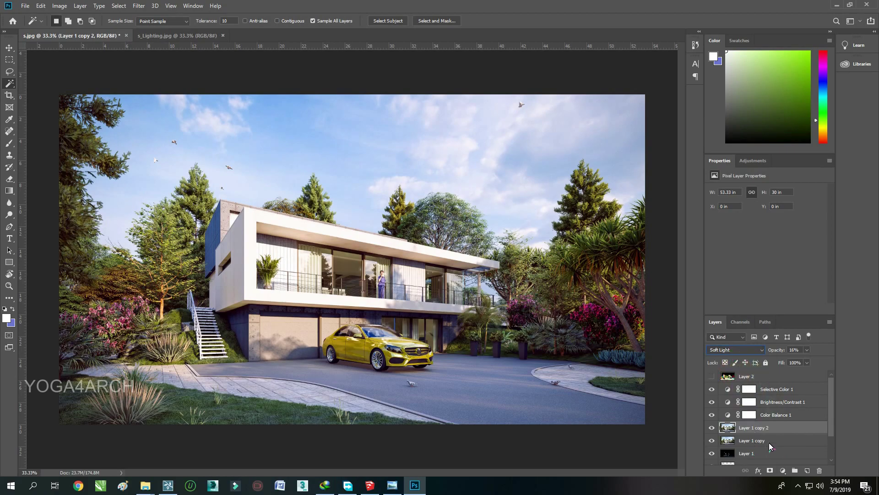
pyautogui.click(775, 414)
# Raise Color Balance 1 opacity and lower Brightness/Contrast 1 opacity.
pyautogui.click(711, 415)
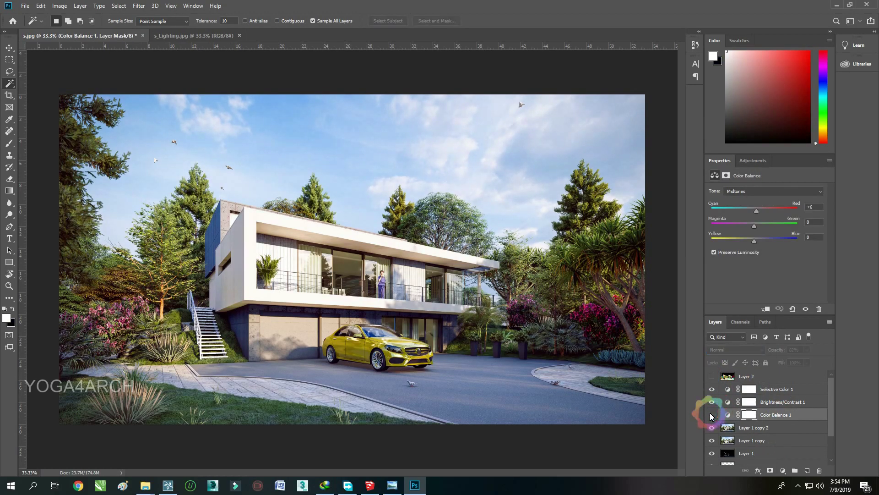
pyautogui.click(807, 349)
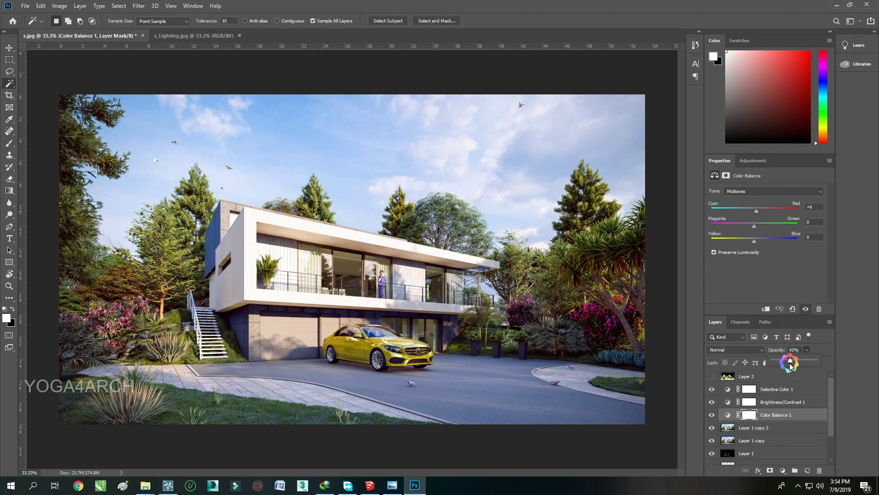
pyautogui.moveTo(793, 363); pyautogui.dragTo(800, 363)
pyautogui.click(712, 401)
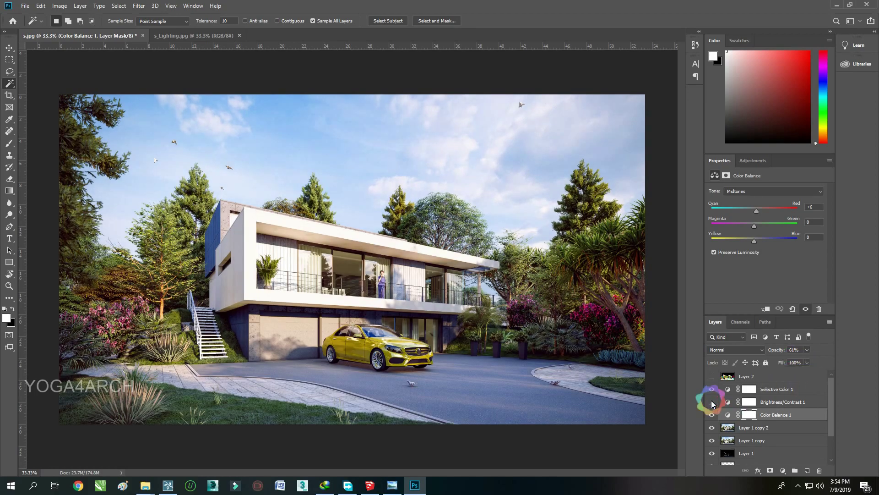
pyautogui.click(774, 402)
pyautogui.click(807, 349)
pyautogui.moveTo(804, 363); pyautogui.dragTo(786, 363)
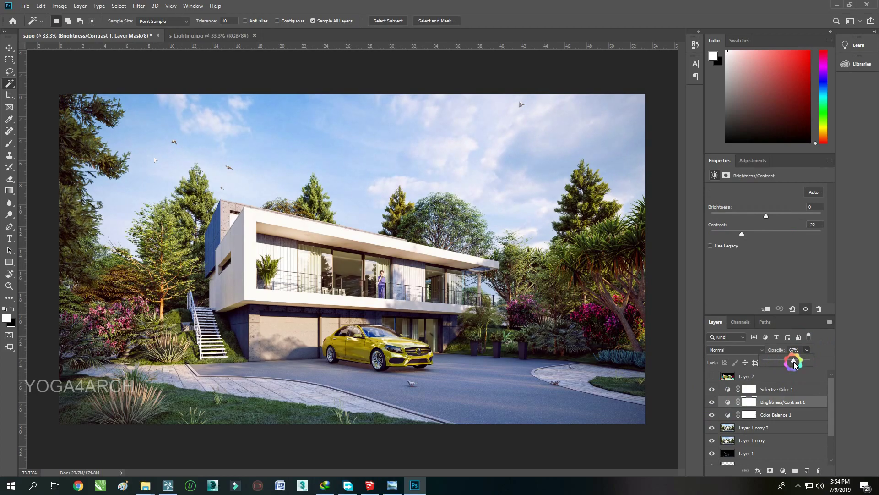
# Add a Levels adjustment layer with the black input moved to 6.
pyautogui.click(779, 389)
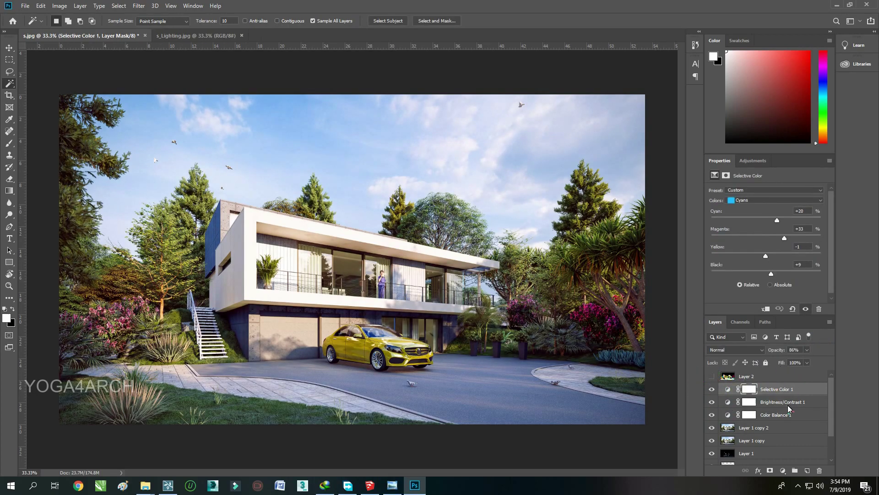
pyautogui.click(782, 471)
pyautogui.click(806, 355)
pyautogui.moveTo(723, 257)
pyautogui.mouseDown()
pyautogui.moveTo(731, 258)
pyautogui.moveTo(732, 280)
pyautogui.mouseUp()
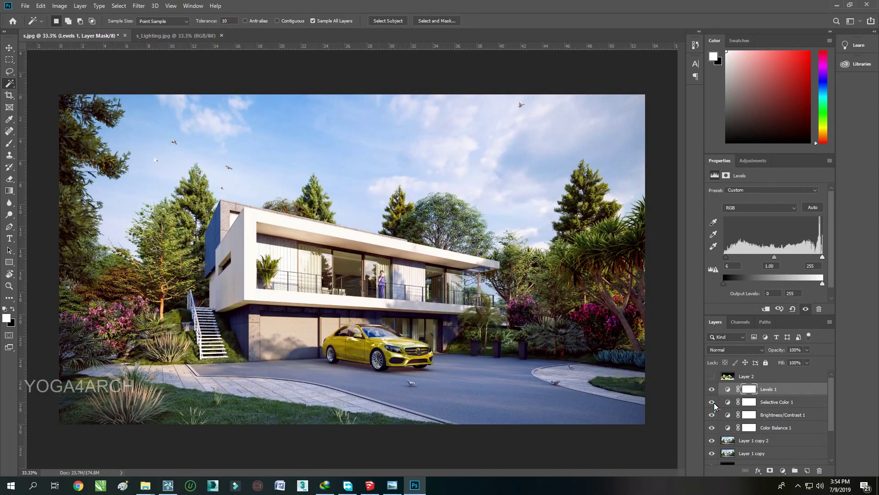
# Change Selective Color 1 opacity and revisit the Brightness/Contrast 1 opacity.
pyautogui.click(733, 402)
pyautogui.moveTo(807, 350)
pyautogui.mouseDown()
pyautogui.moveTo(780, 365)
pyautogui.moveTo(810, 362)
pyautogui.moveTo(775, 364)
pyautogui.mouseUp()
pyautogui.click(778, 414)
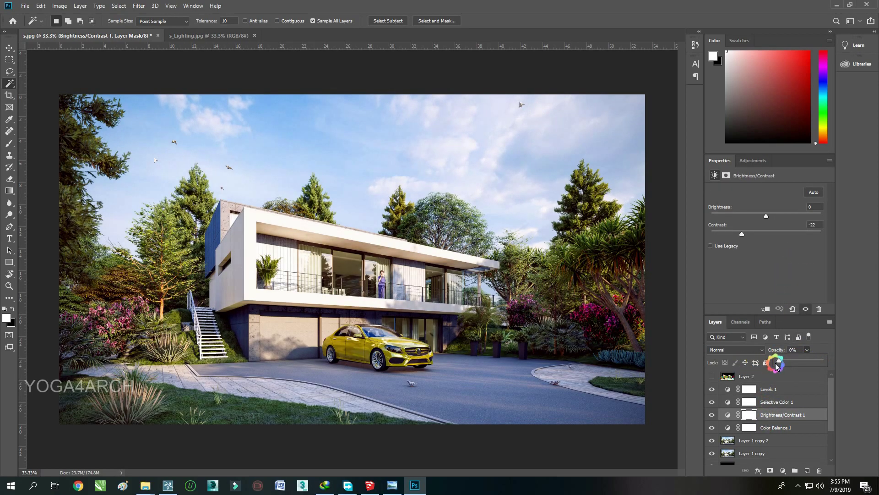
pyautogui.click(721, 441)
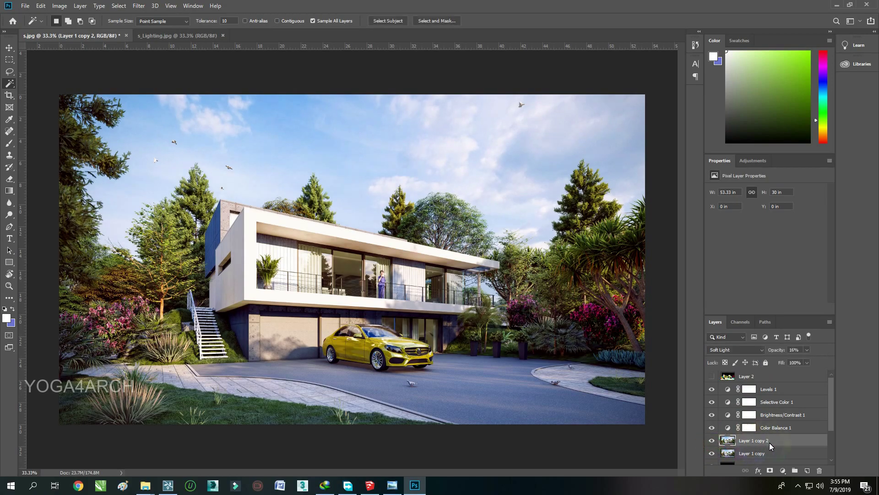
pyautogui.click(25, 6)
# Save the render as a JPEG named 'finsall', accepting the default JPEG options.
pyautogui.click(45, 110)
pyautogui.write('finsal')
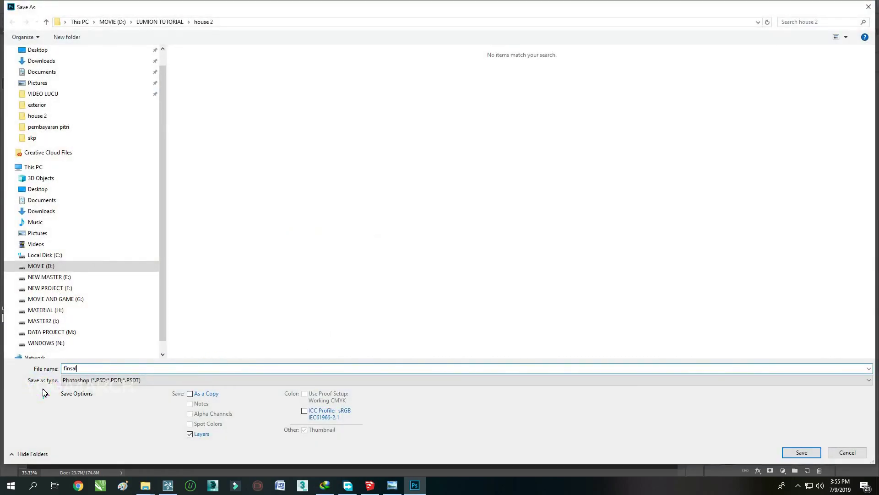
pyautogui.write('l')
pyautogui.click(274, 380)
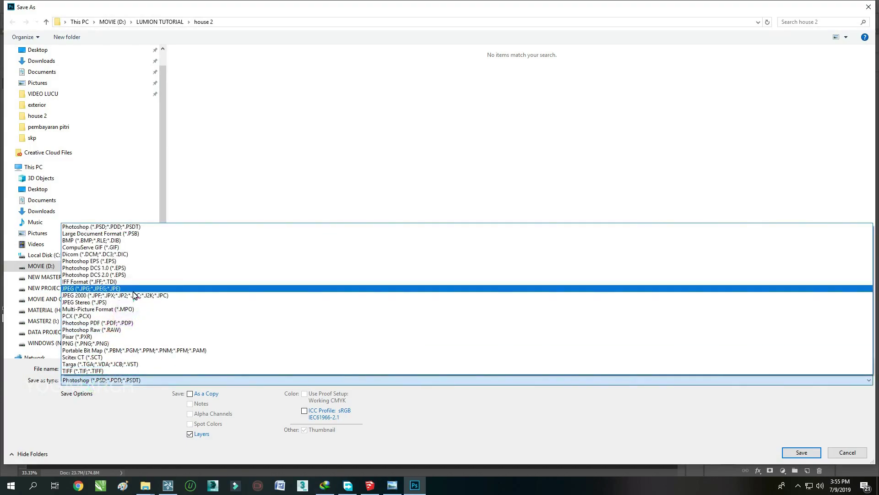
pyautogui.click(138, 290)
pyautogui.click(801, 452)
pyautogui.click(629, 121)
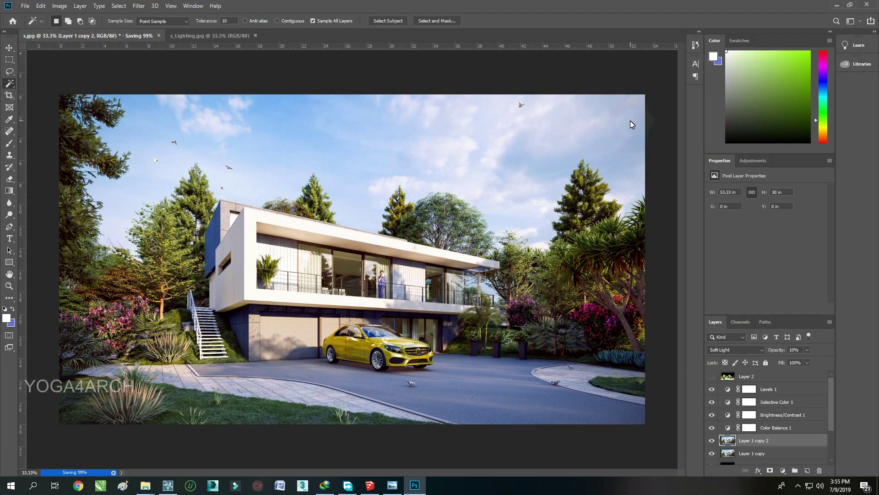